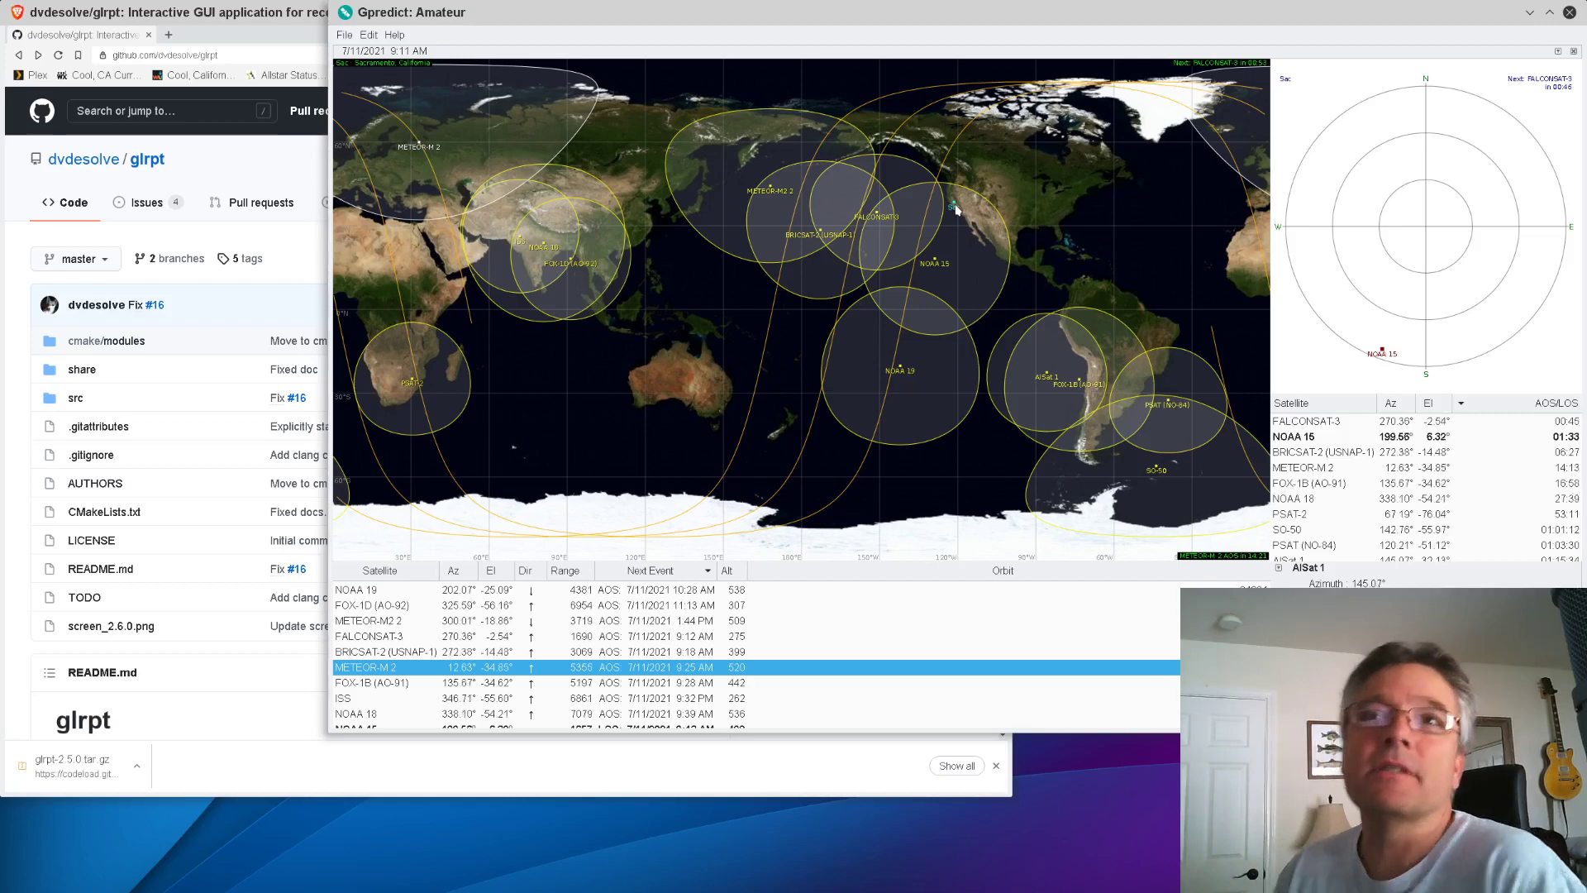
- From the repo's 5 tags page, save the glrpt v2.5.0 tar.gz archive into the glrpt folder
left_click(268, 155)
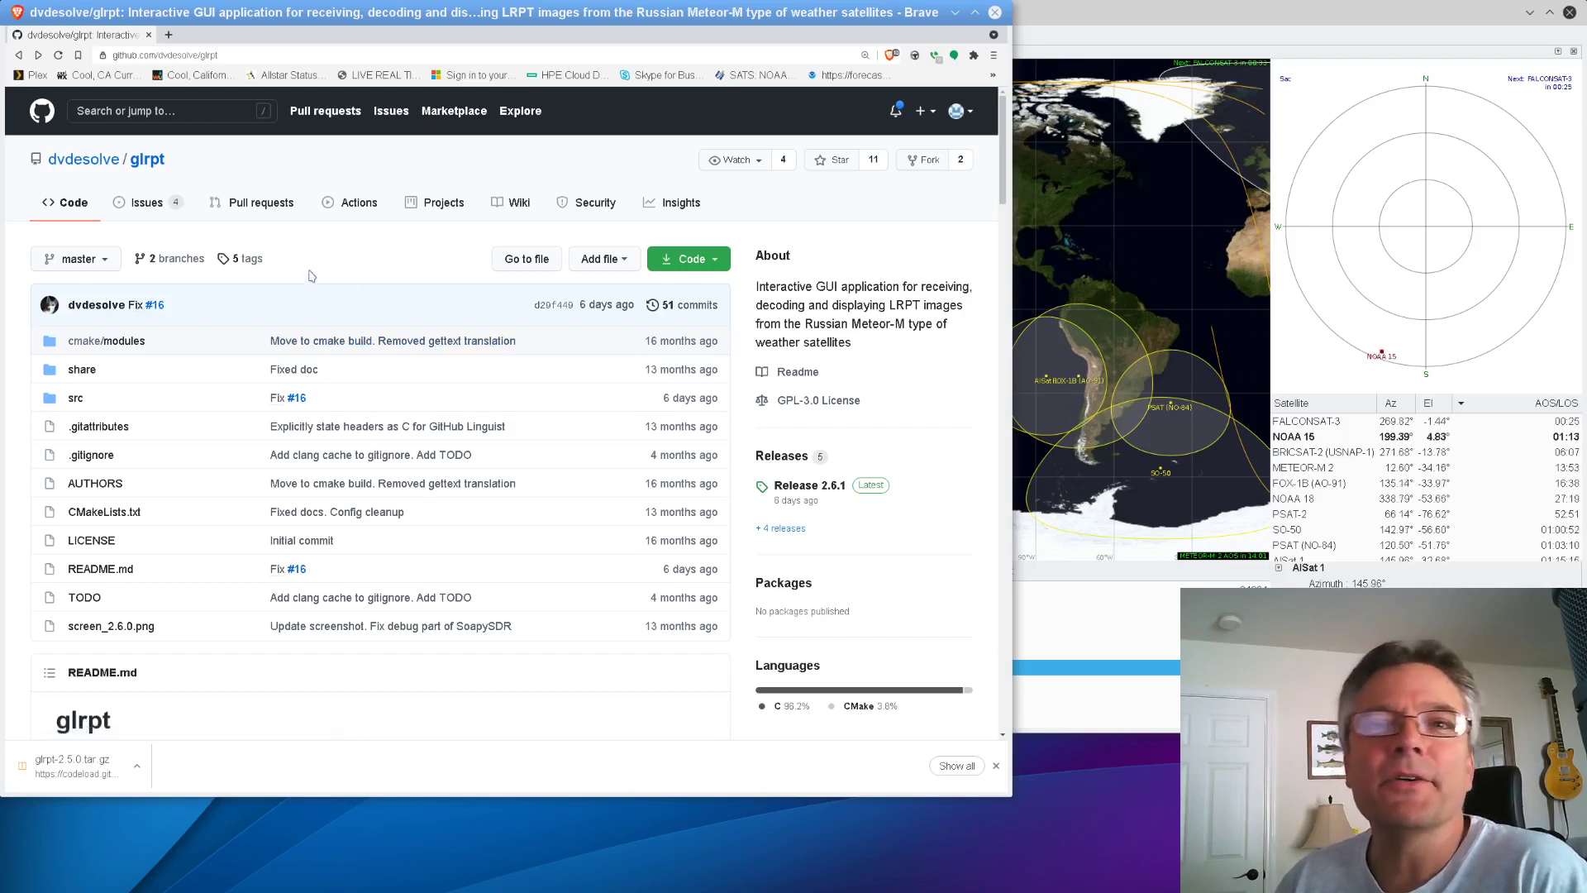
left_click(180, 260)
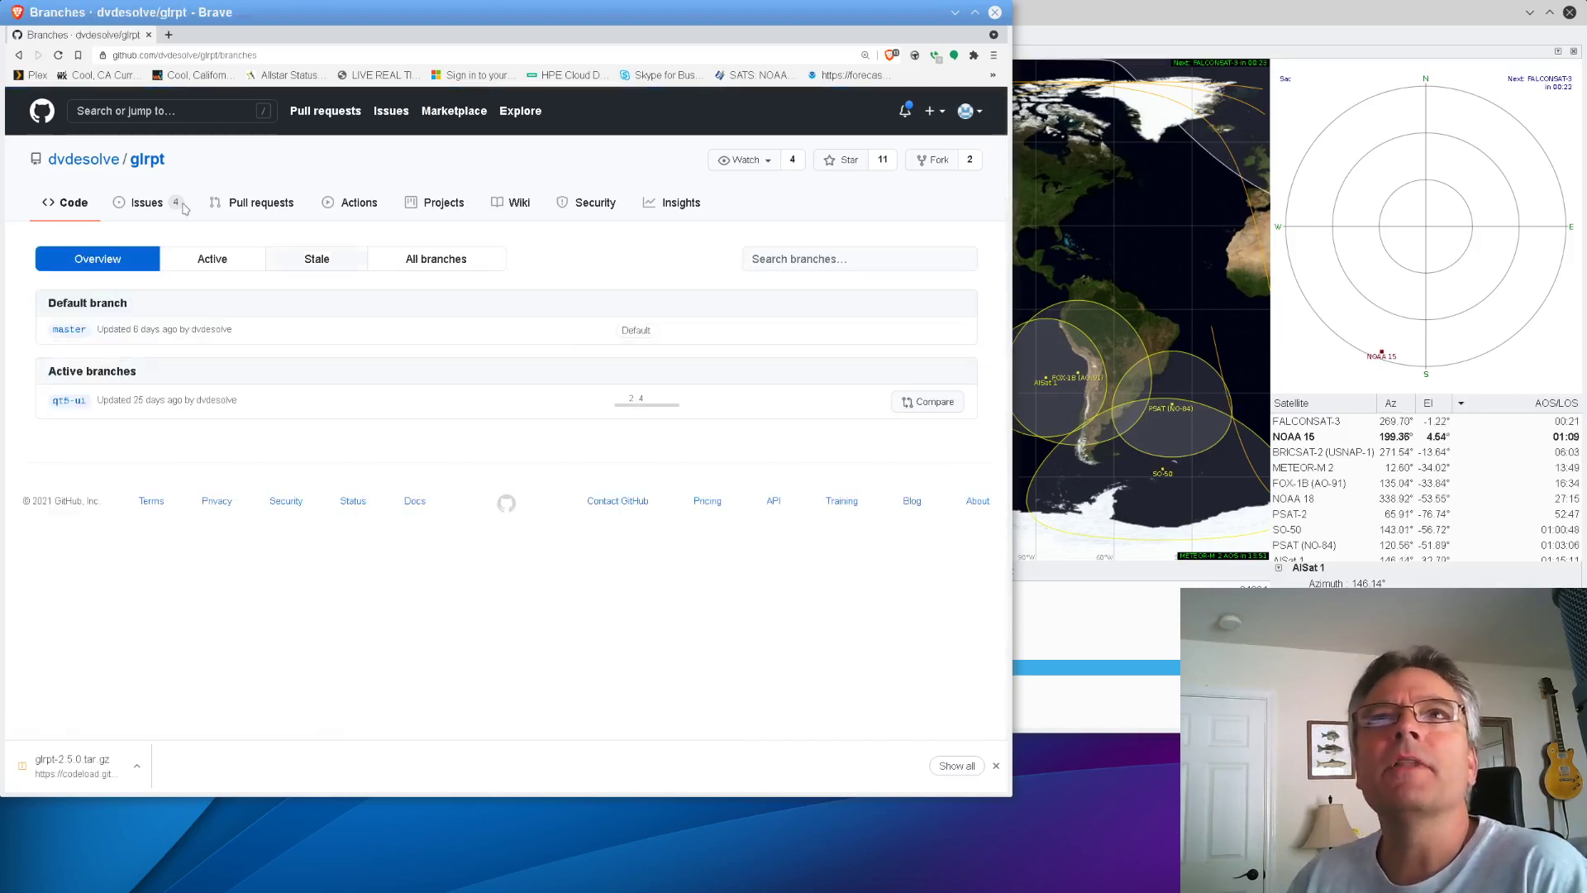
left_click(18, 54)
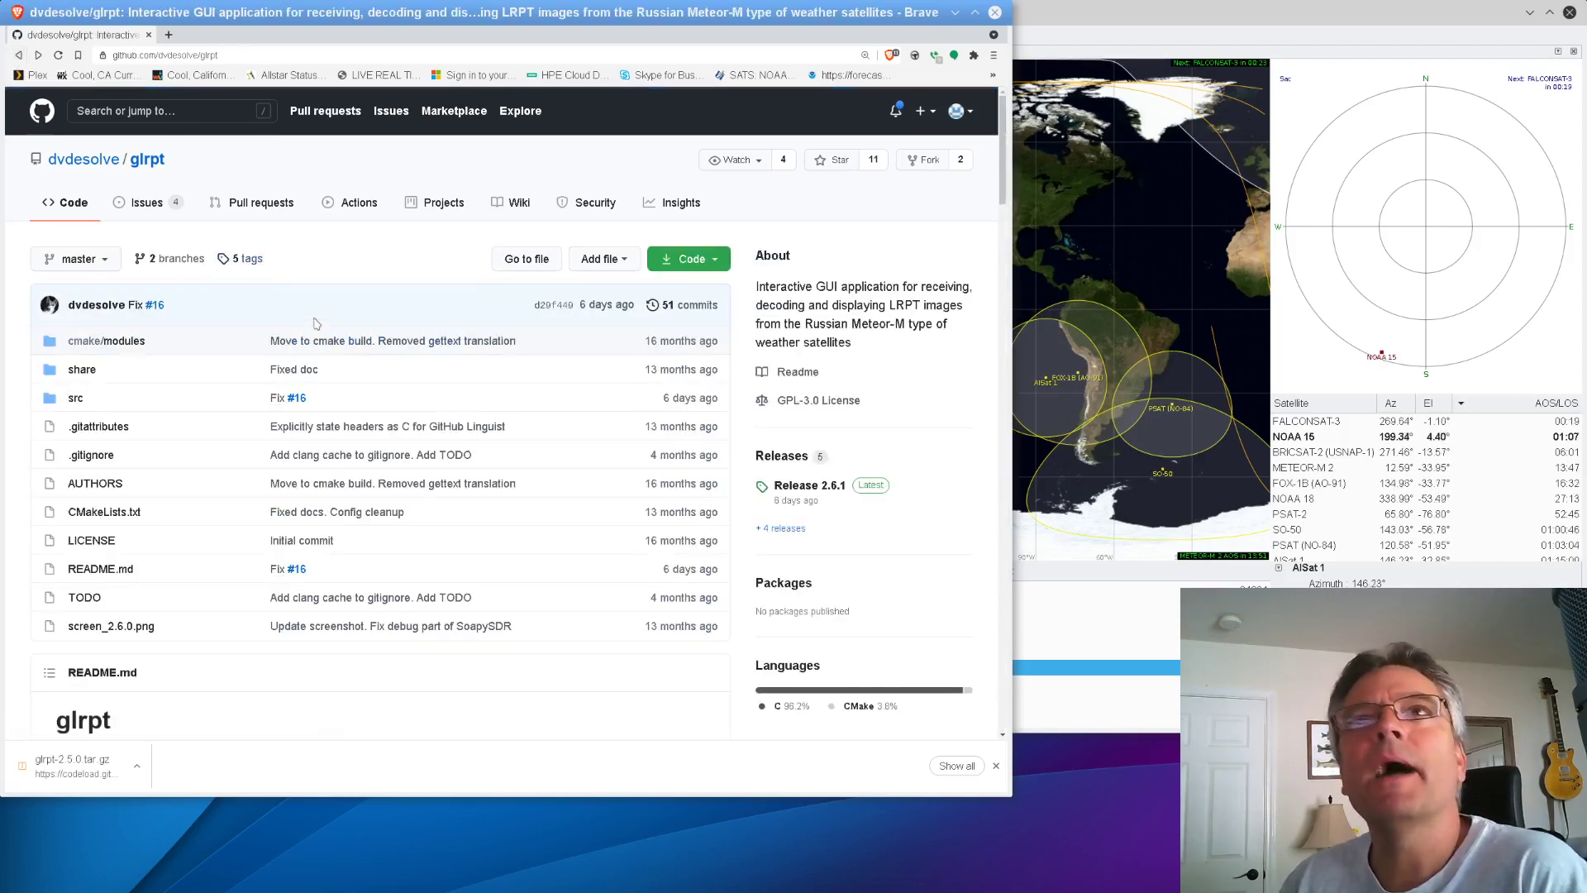
left_click(250, 260)
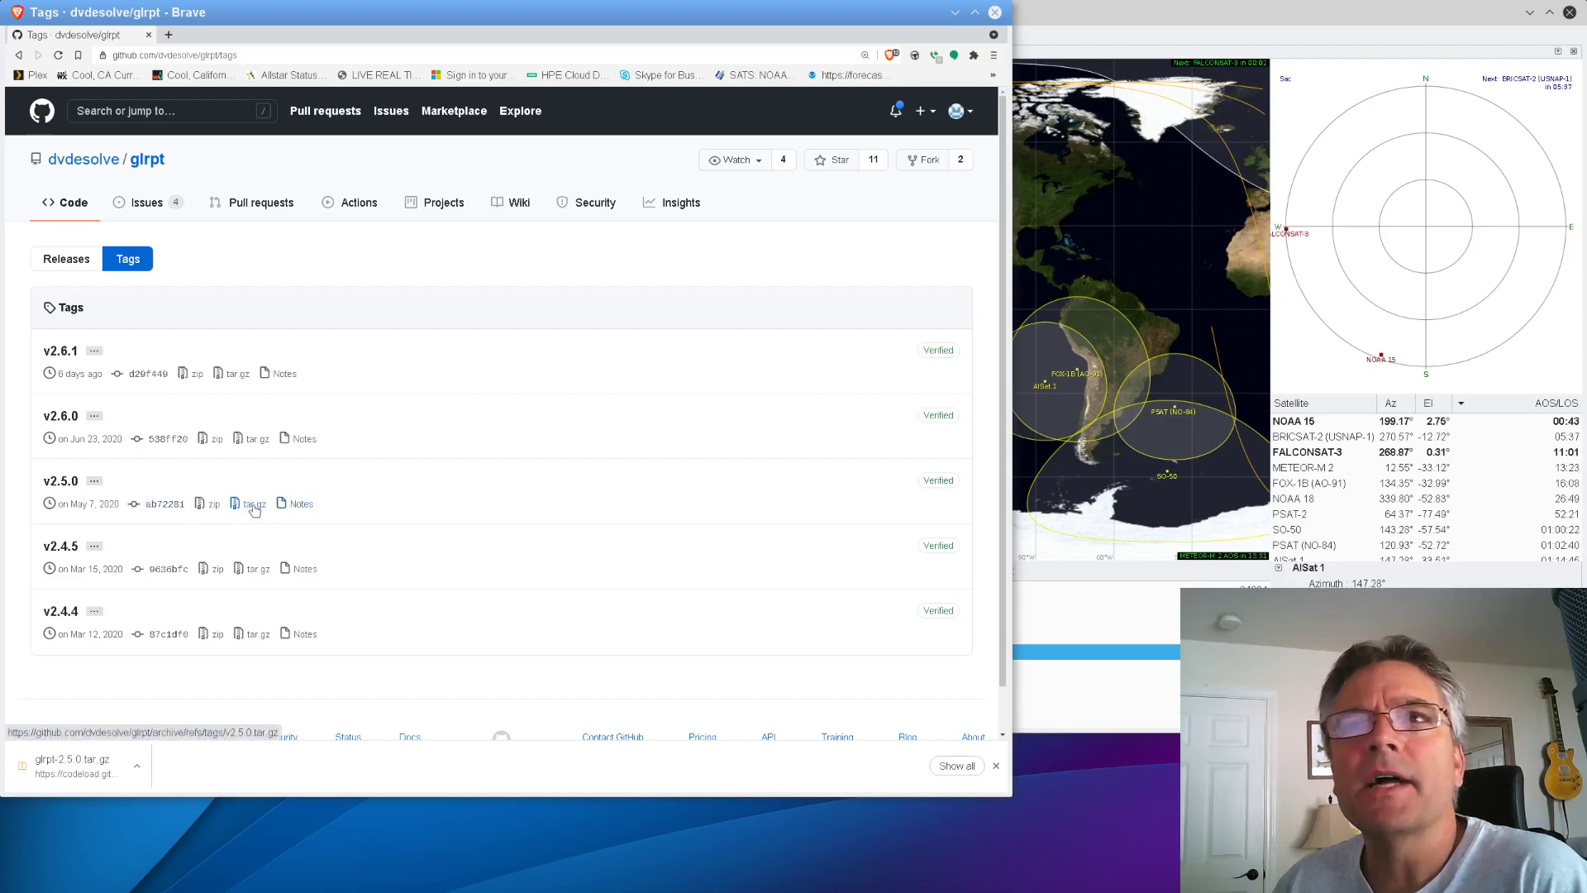
left_click(254, 505)
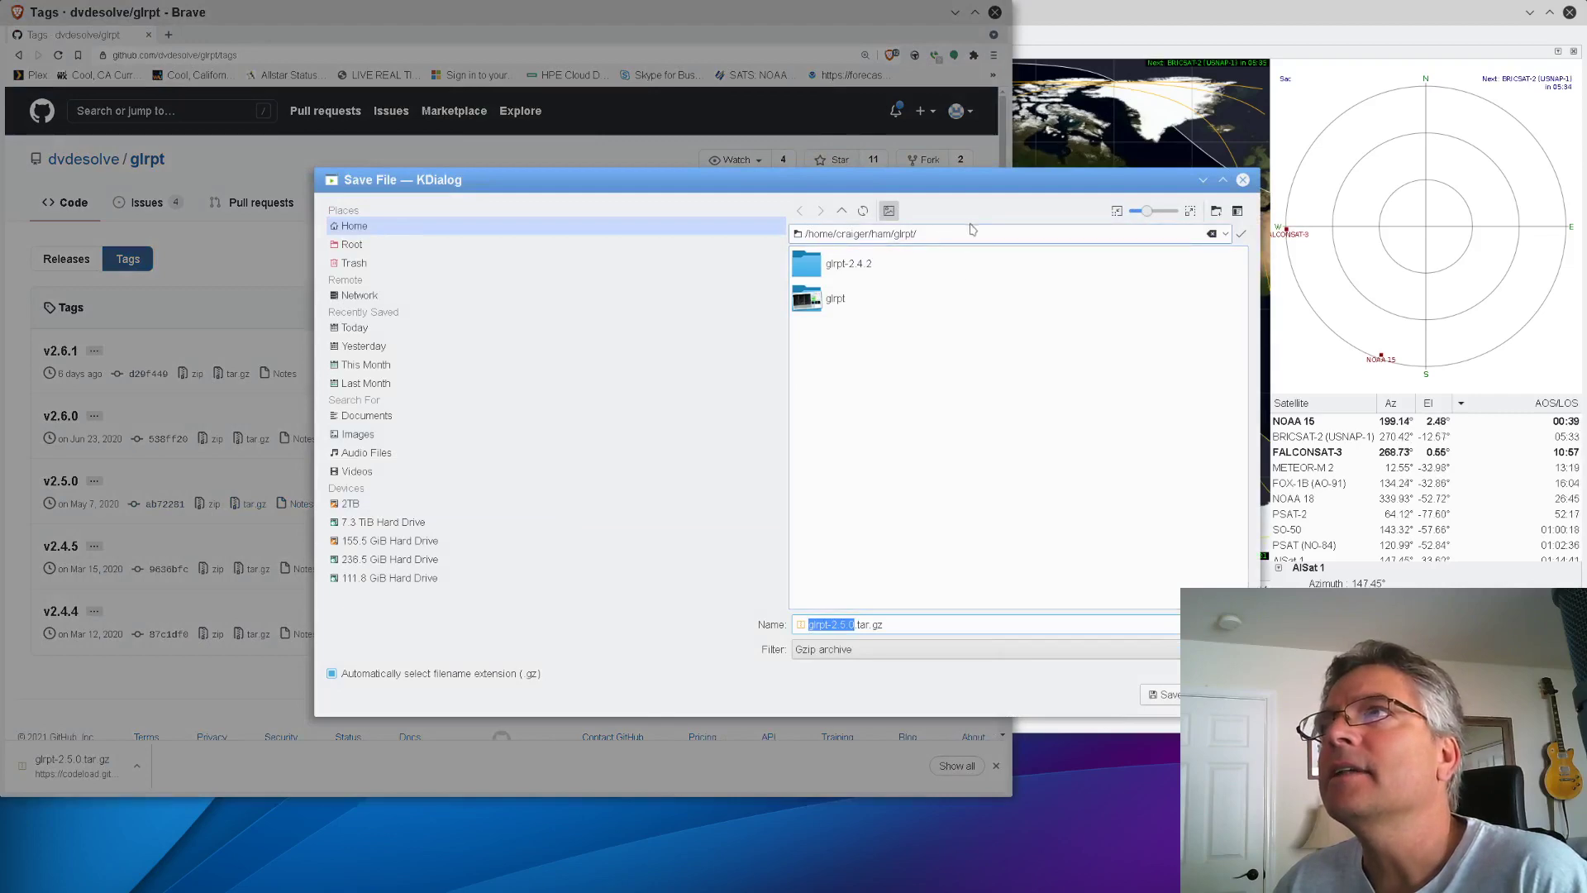
left_click(1168, 699)
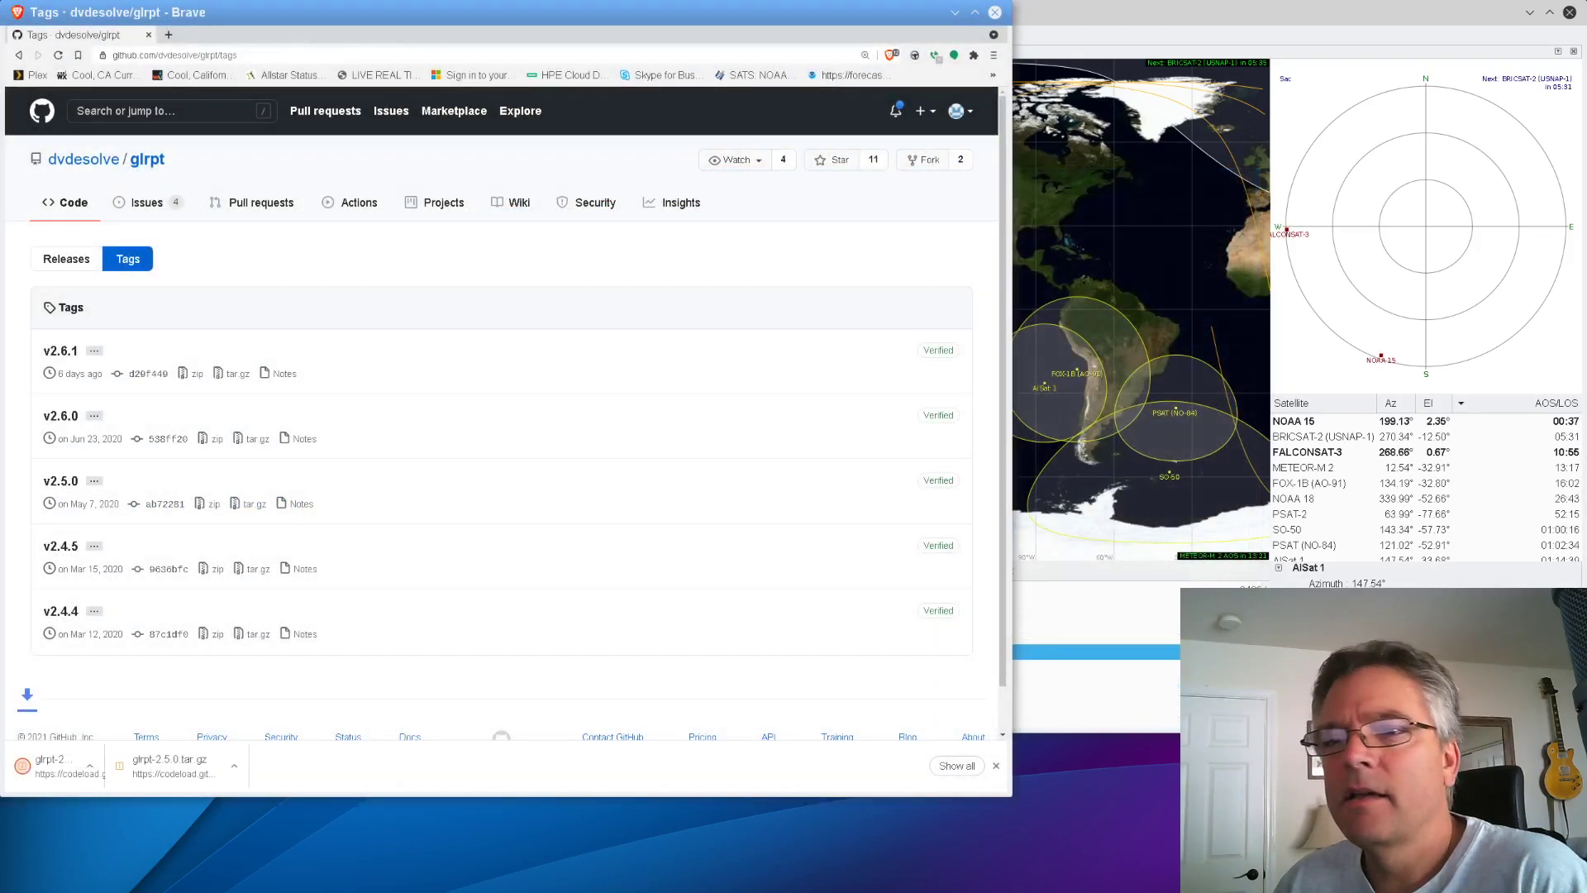
- Raise and enlarge Konsole, then list the glrpt folder to find glrpt-2.5.0.tar.gz
key("alt+Tab")
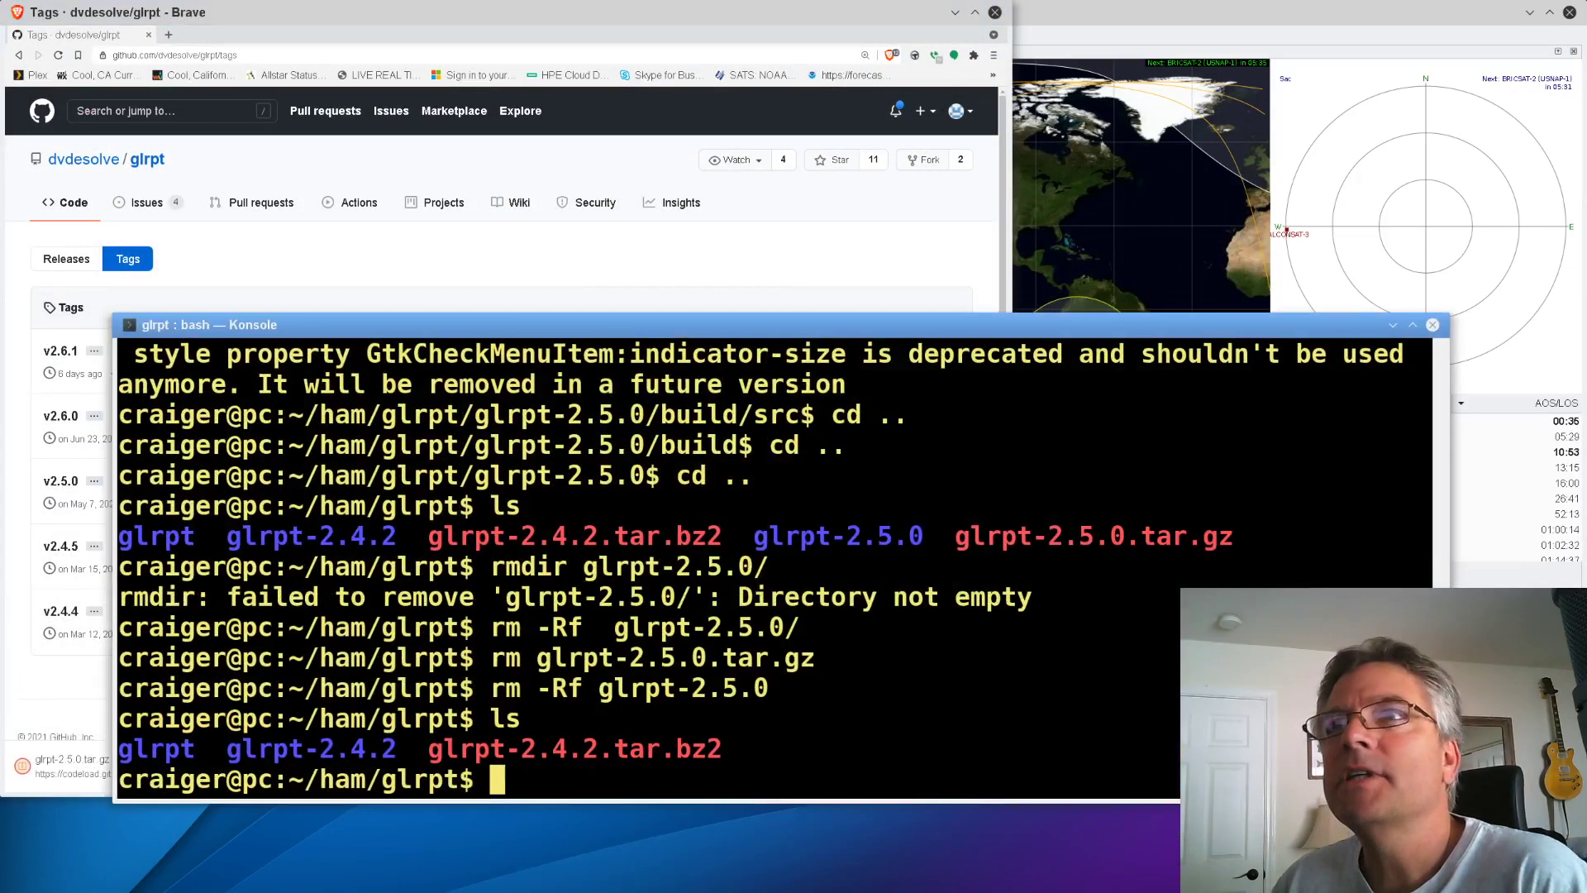
left_click_drag(788, 333, 666, 1)
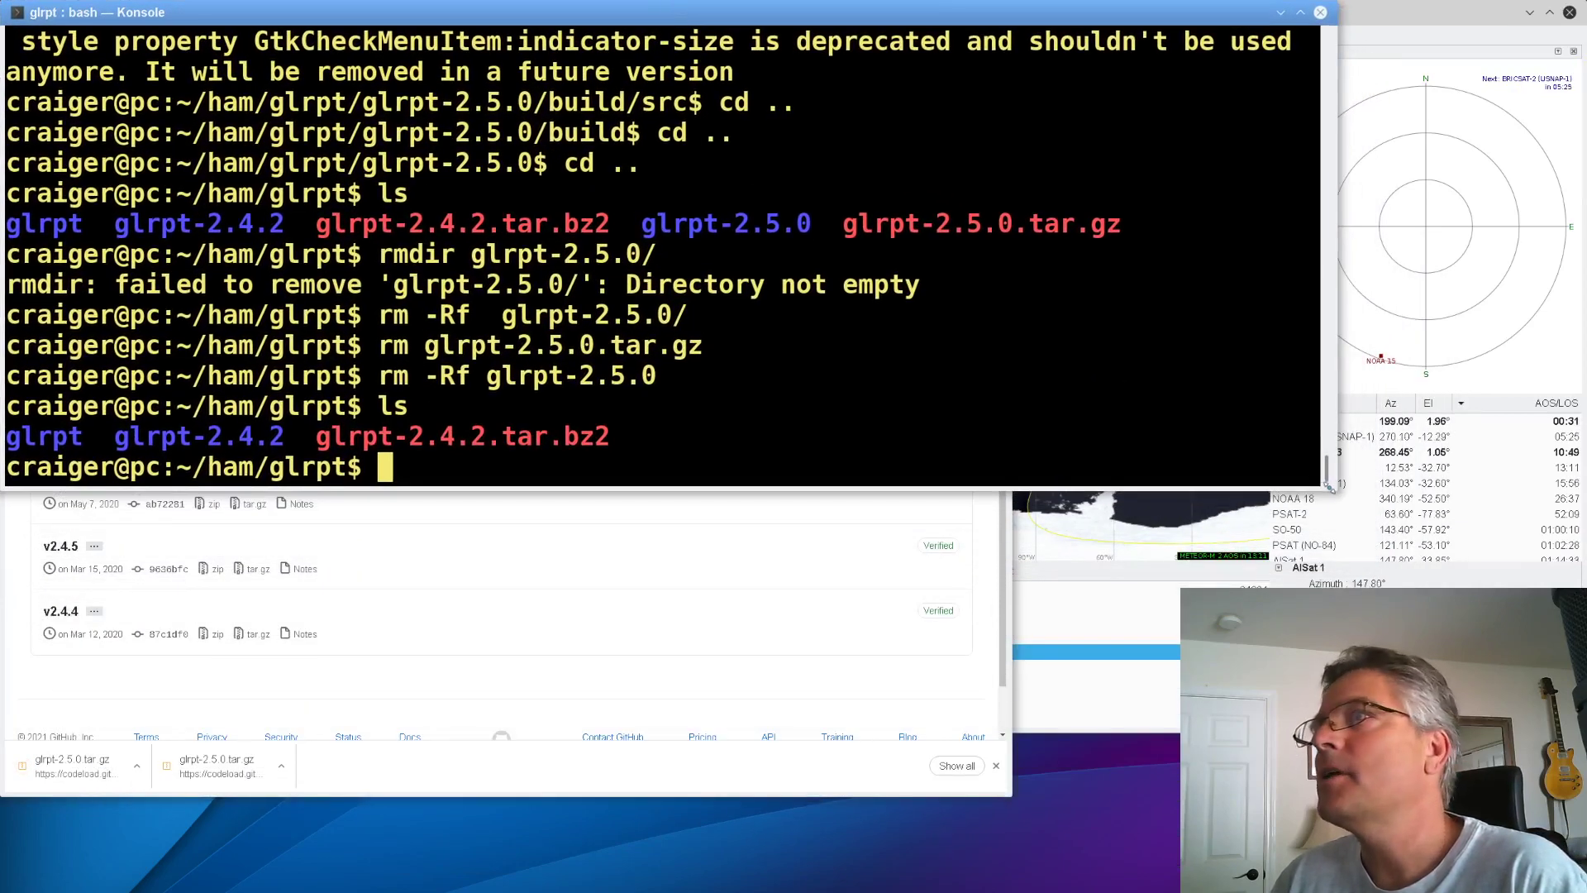
left_click_drag(1335, 489, 1470, 556)
key("Return")
key("Return")
key("Return")
type("ls")
key("Return")
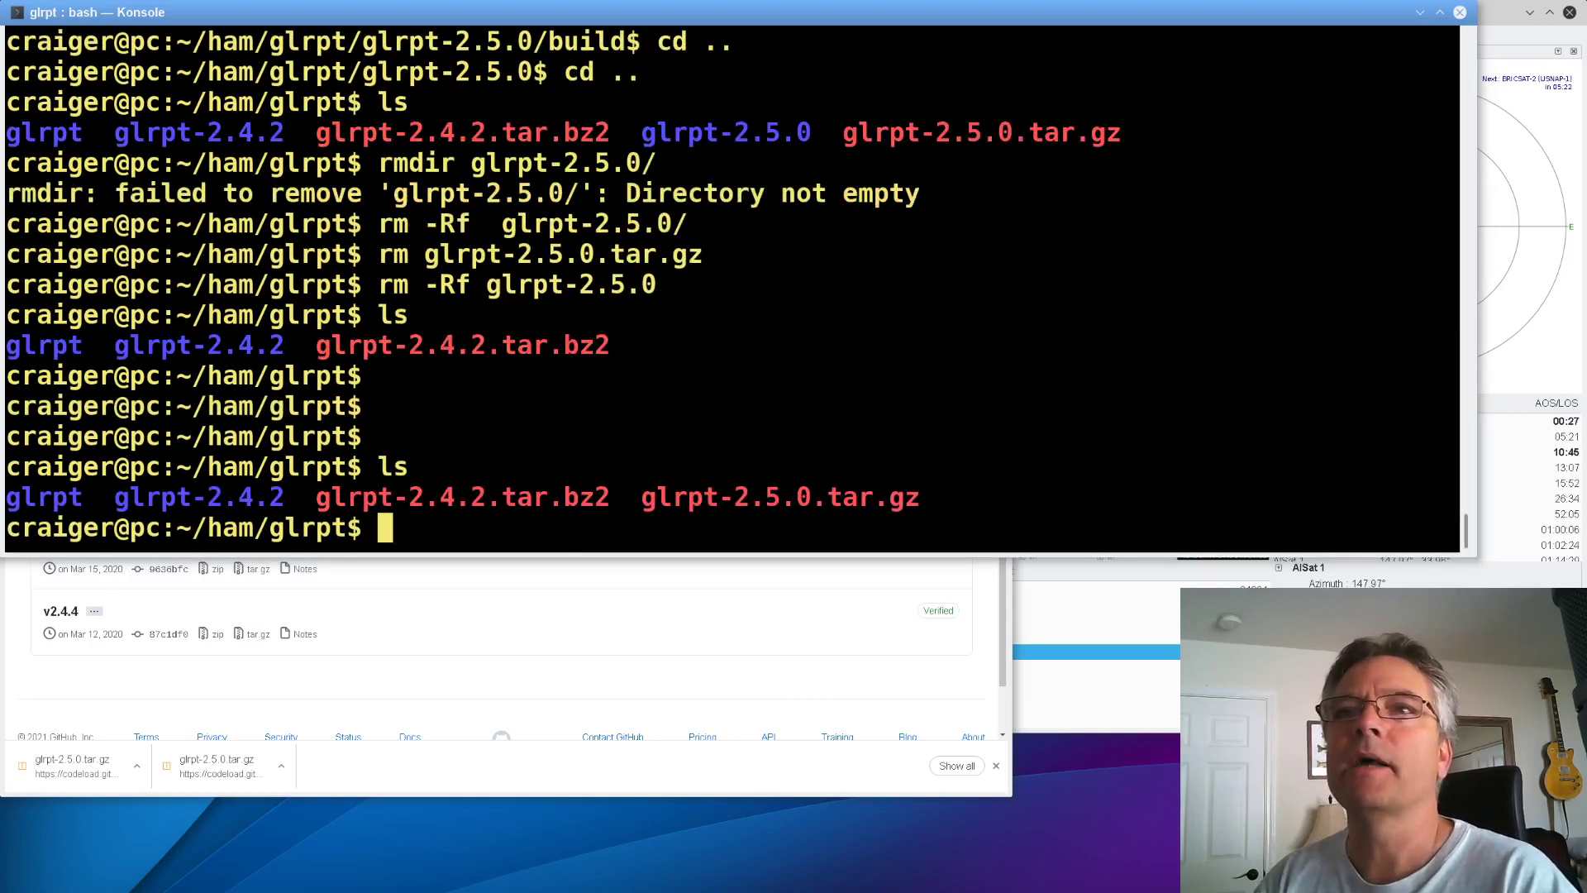
double_click(821, 499)
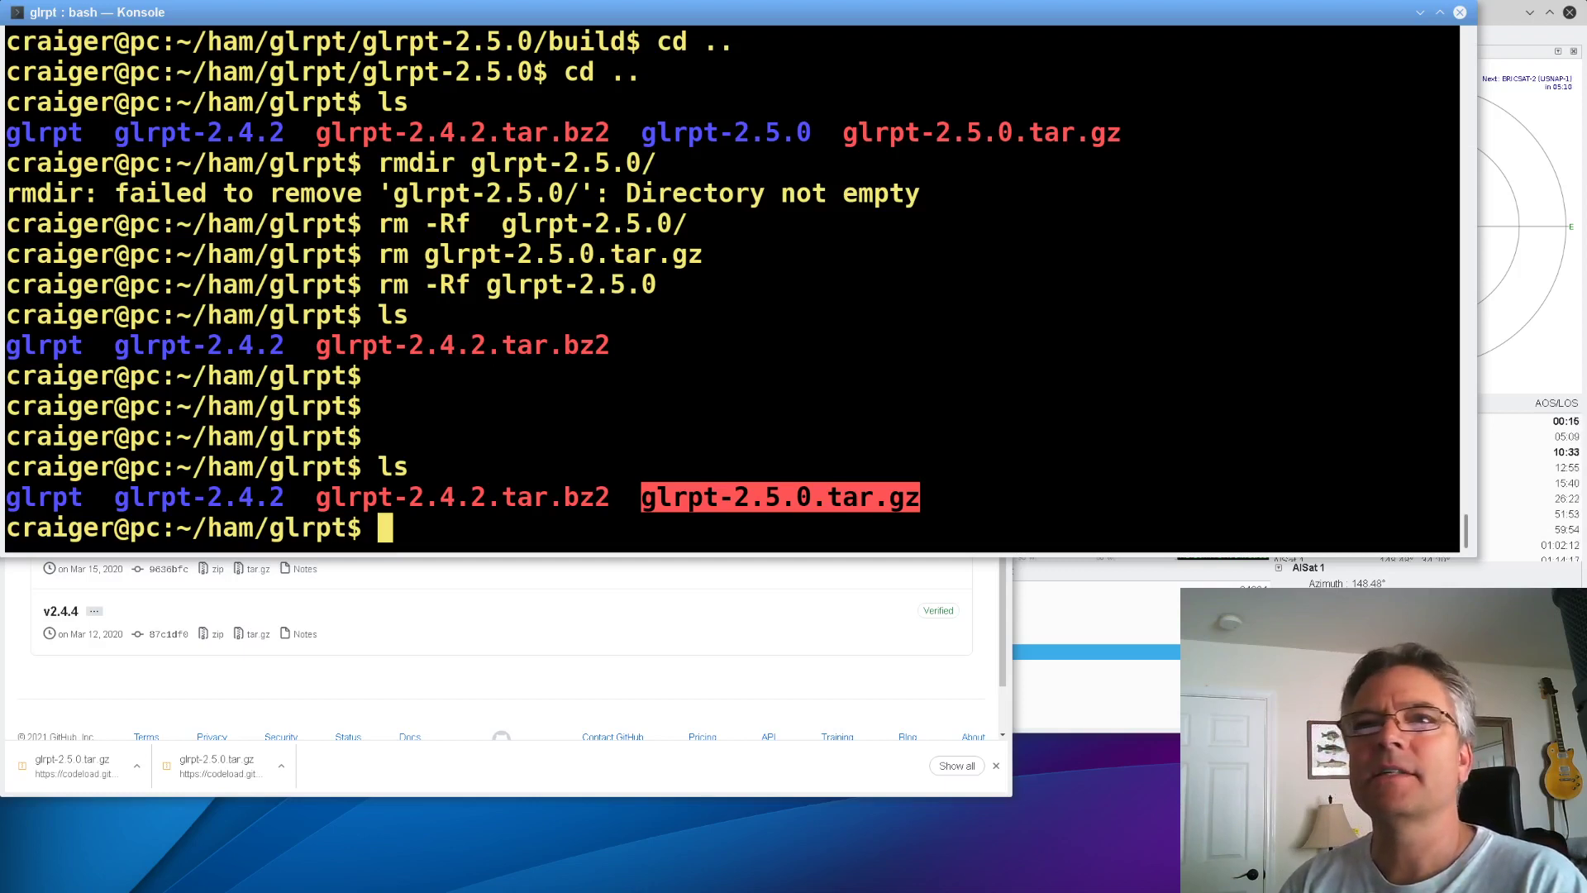
- Extract glrpt-2.5.0.tar.gz with tar -zxvf and change into the glrpt-2.5.0 directory
type("tar -")
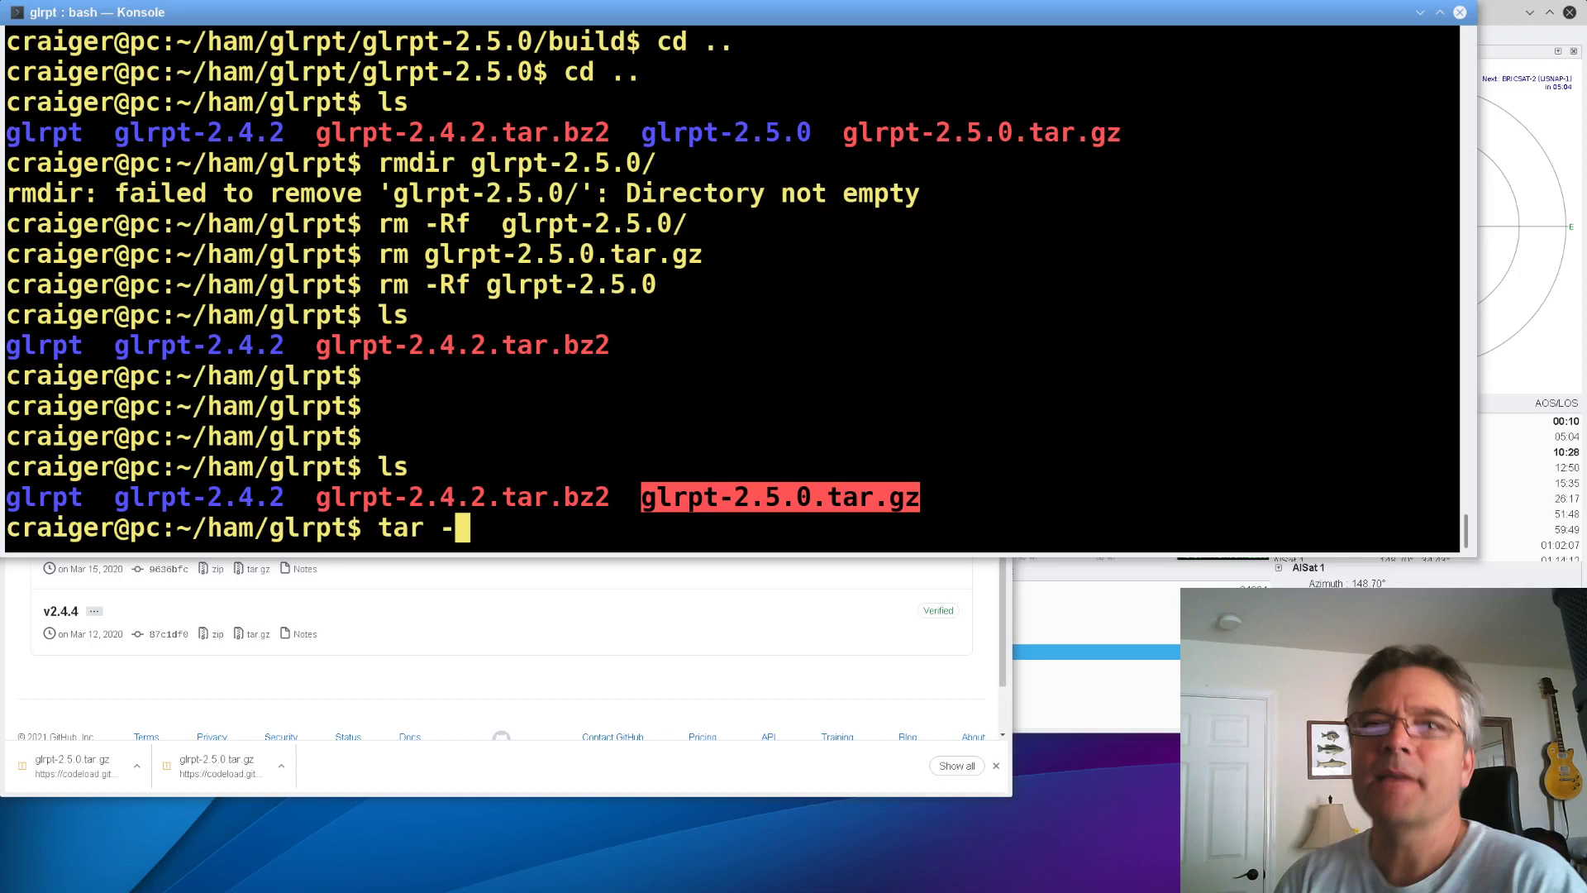
type("zxvf glrpt-2.5.0.tar.gz")
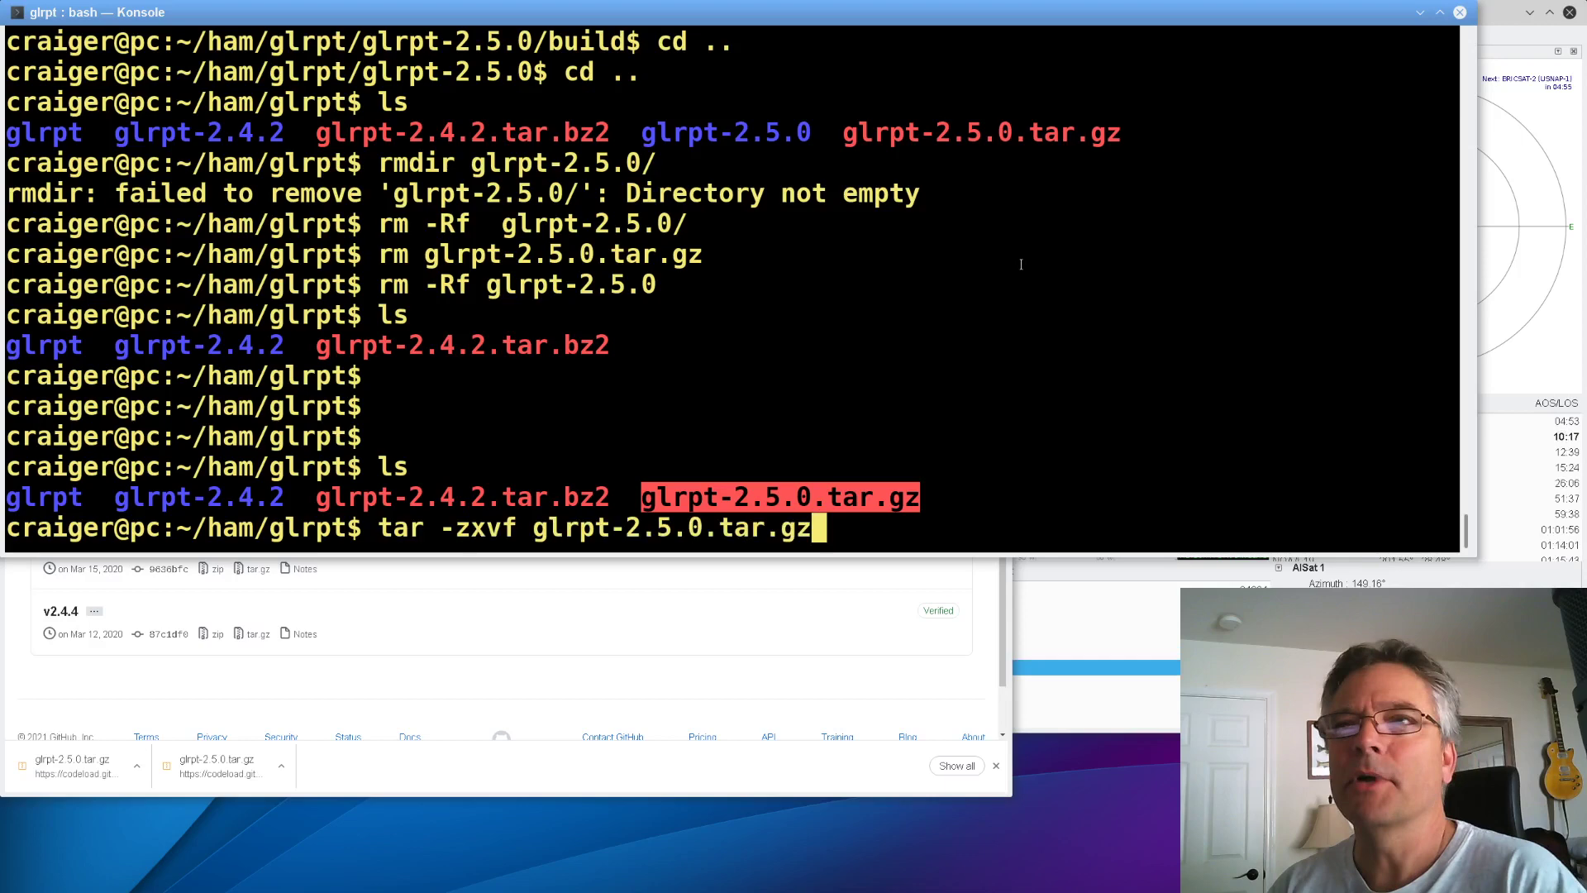
key("Return")
type("ls")
key("Return")
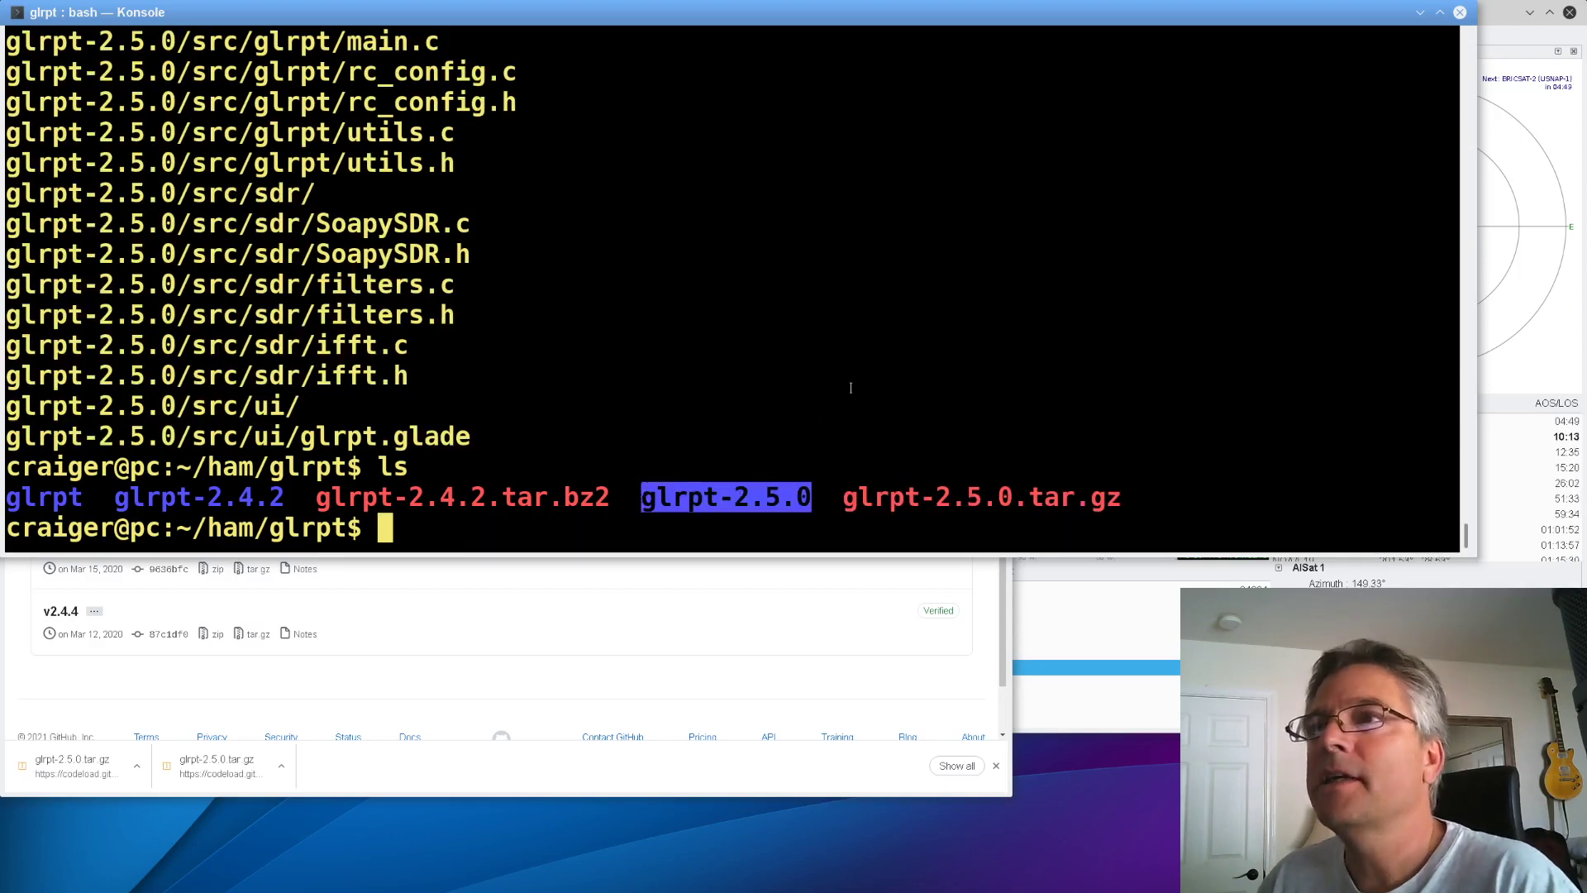
type("cd ")
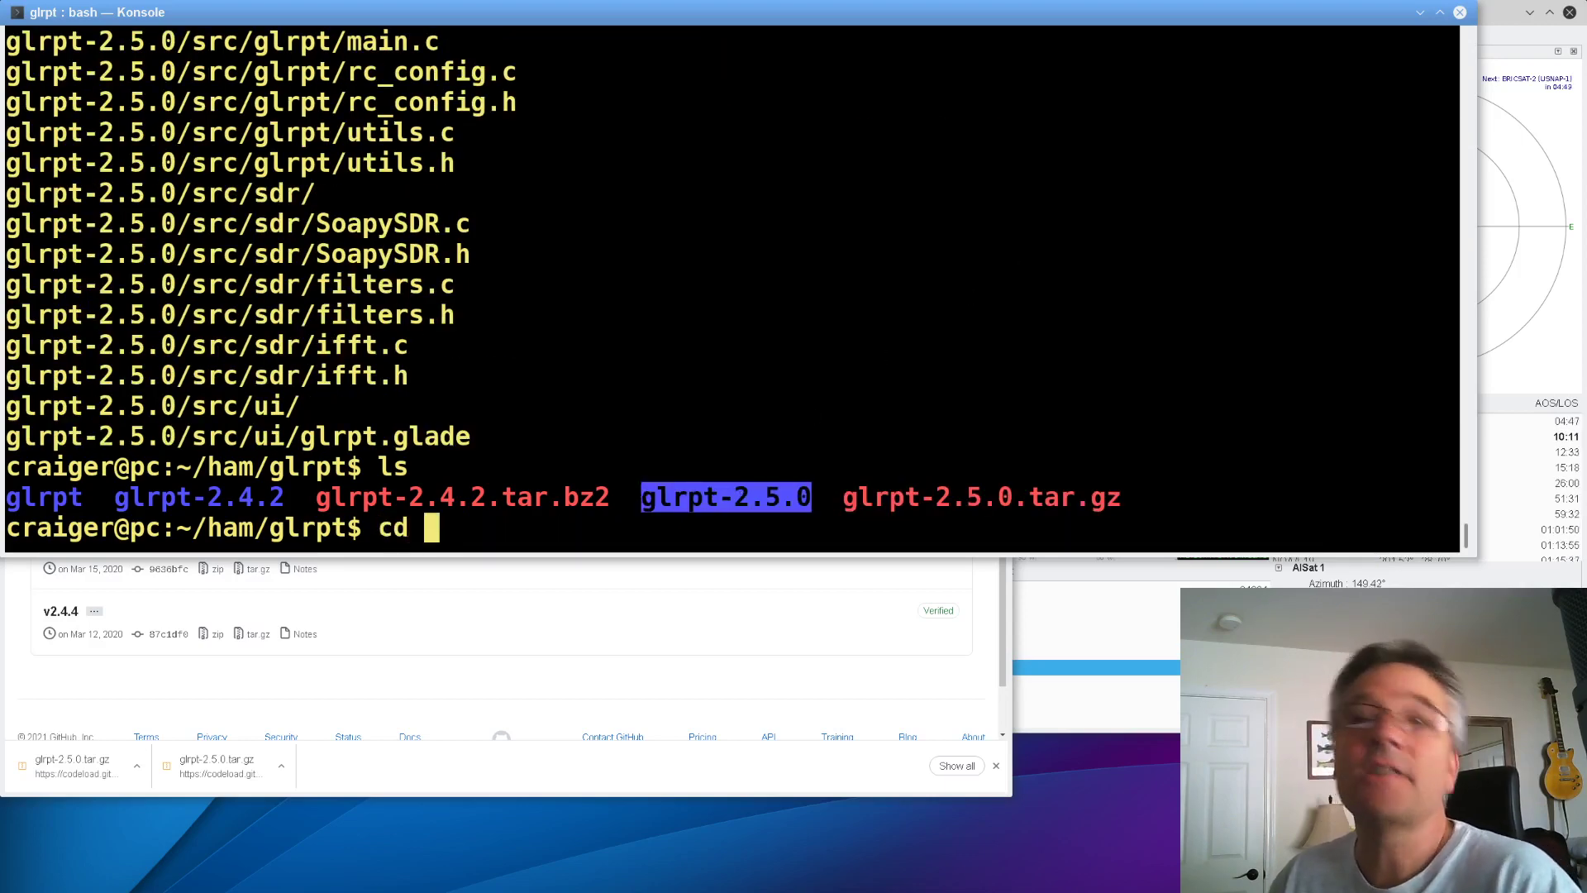
type("glrpt-2.5.0")
key("Return")
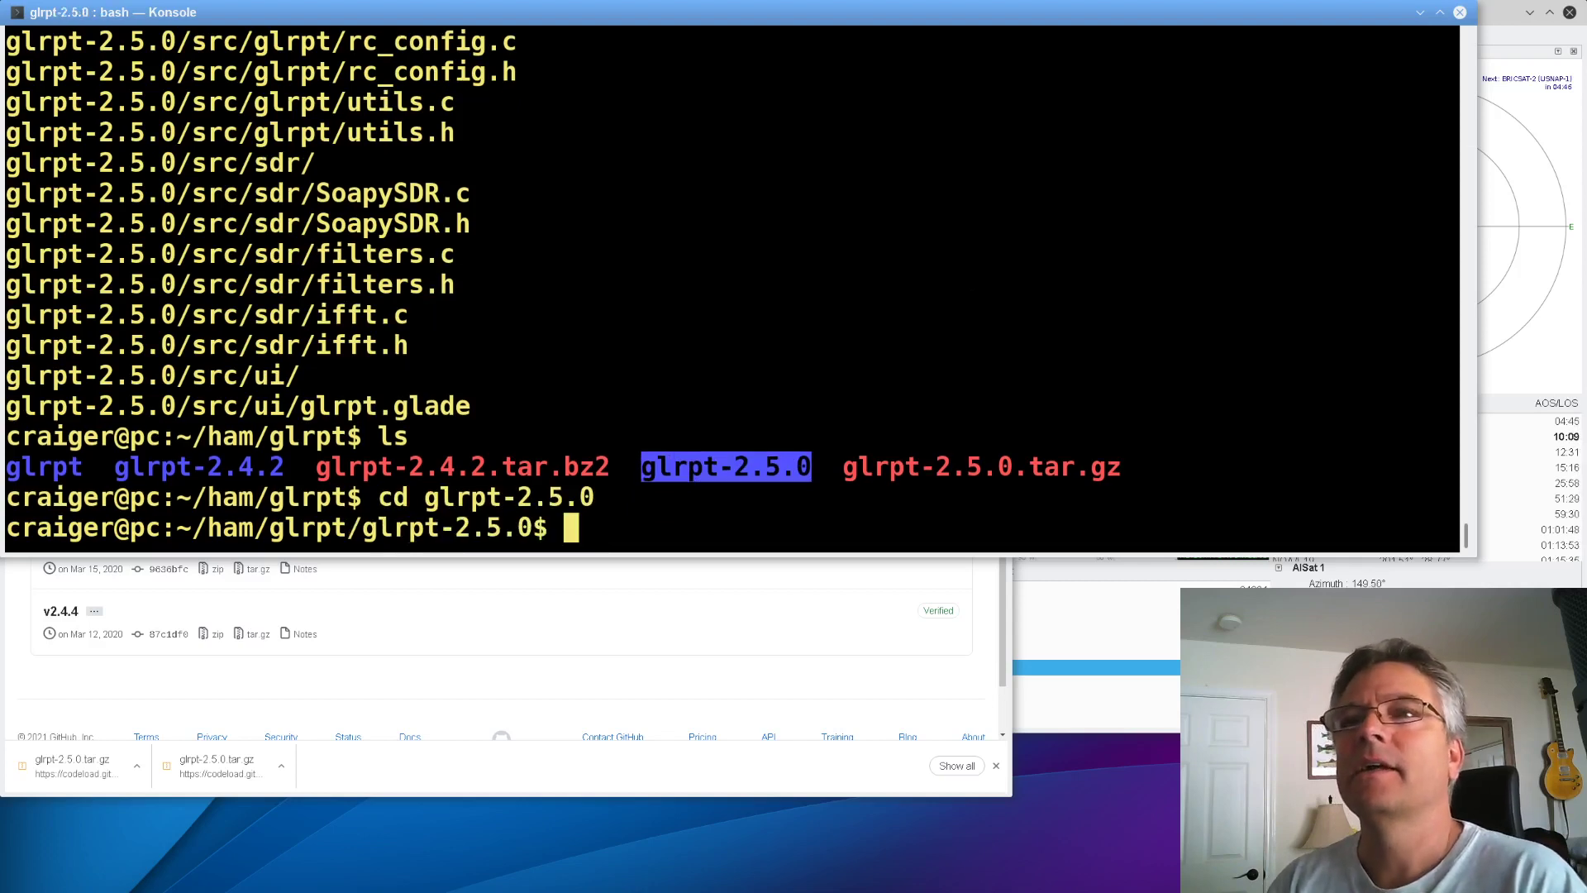
type("ls")
key("Return")
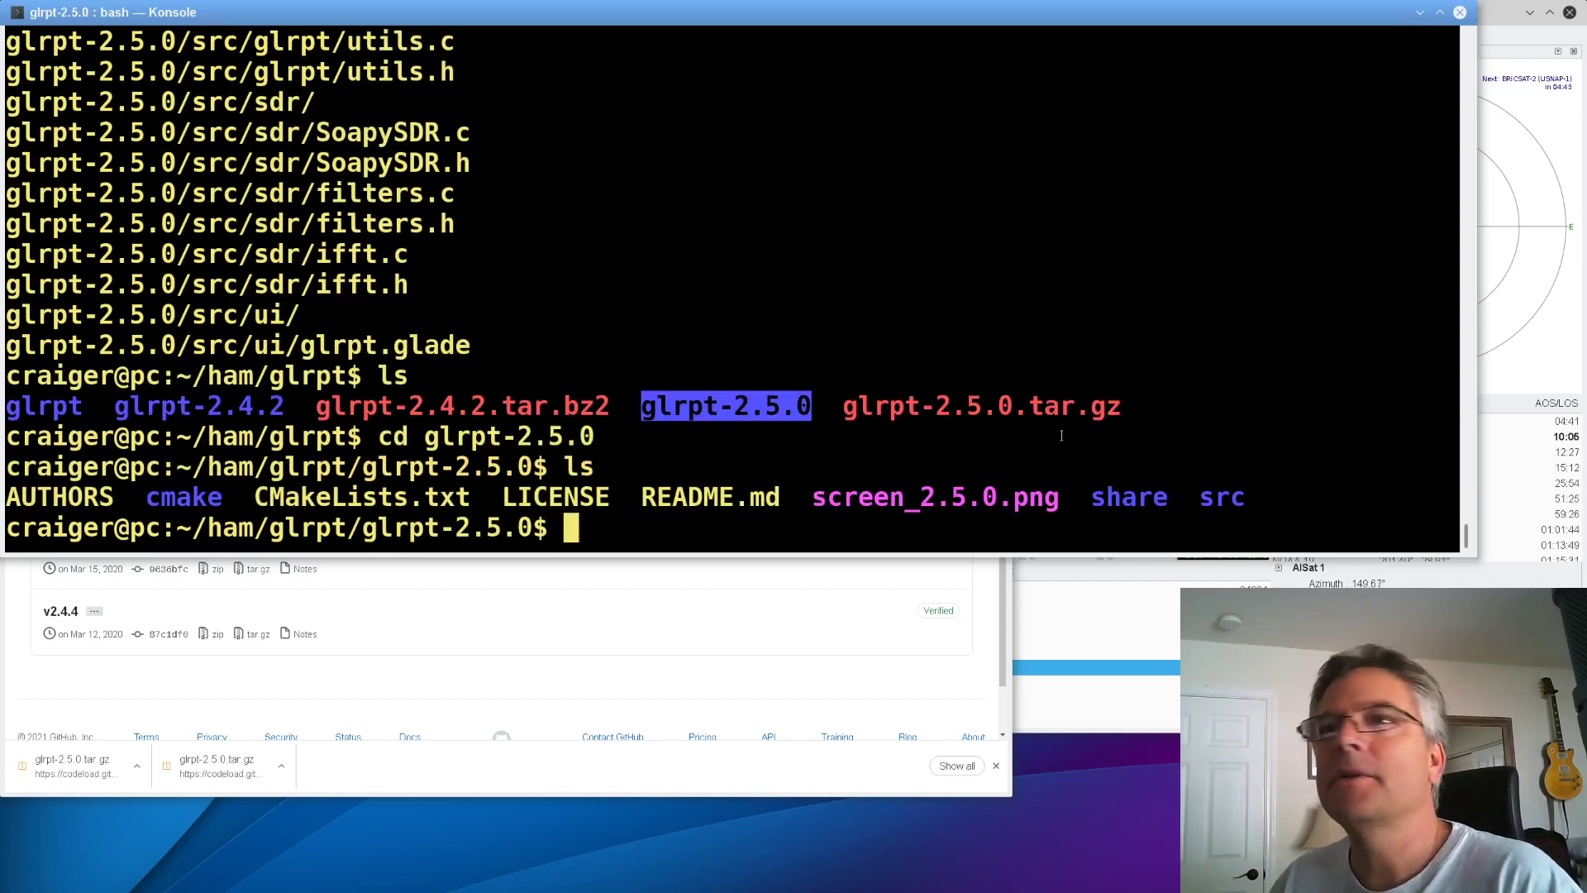
key("alt+Tab")
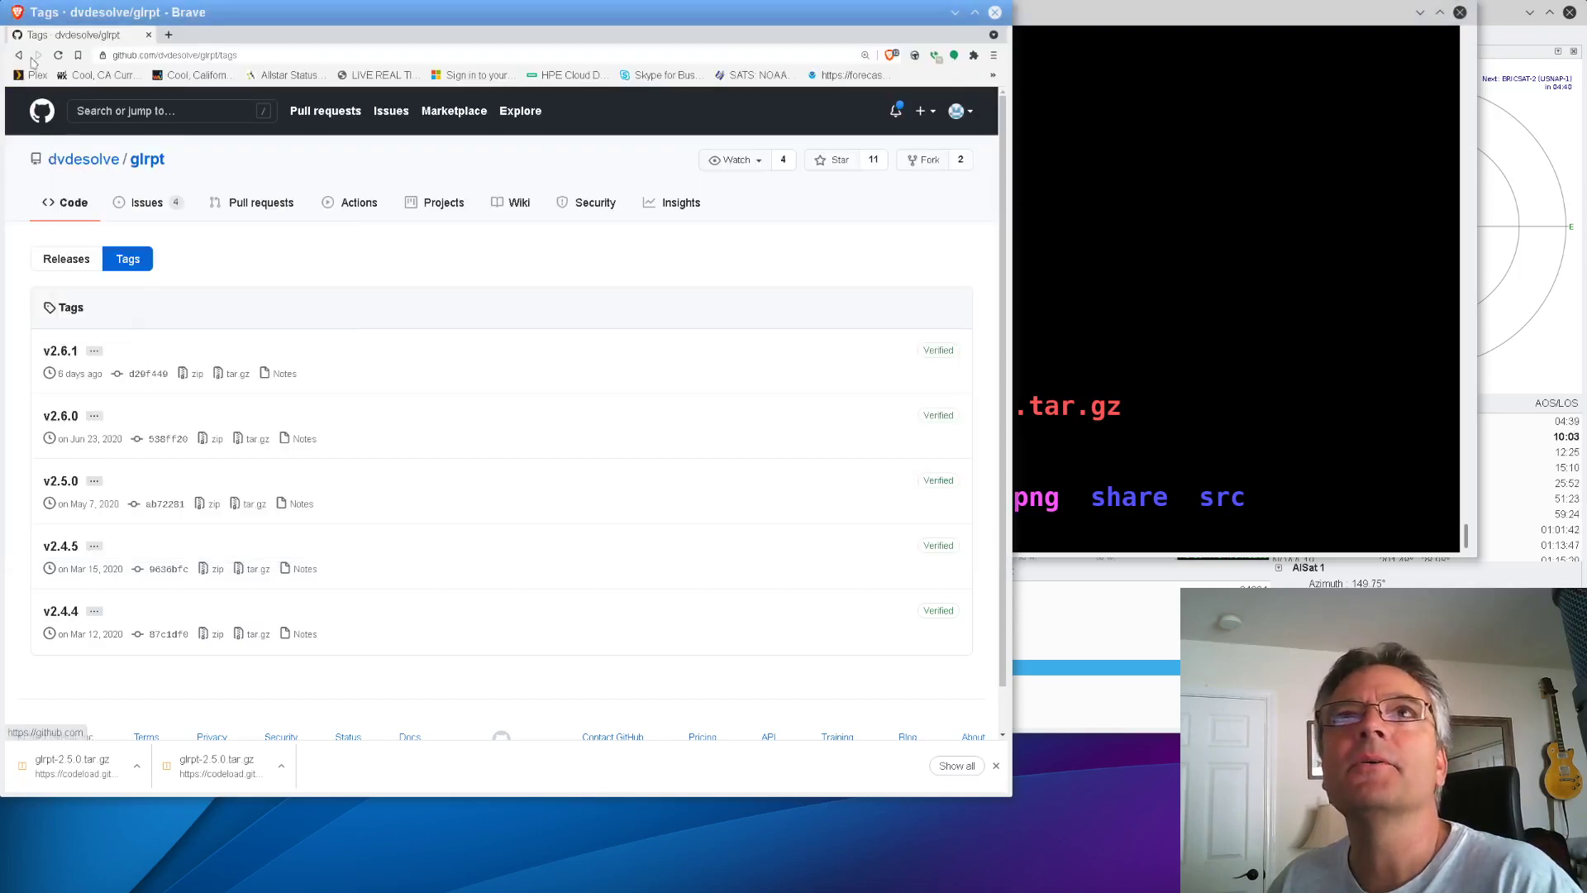
- Create the build folder by running the README's mkdir build line in Konsole
left_click(149, 158)
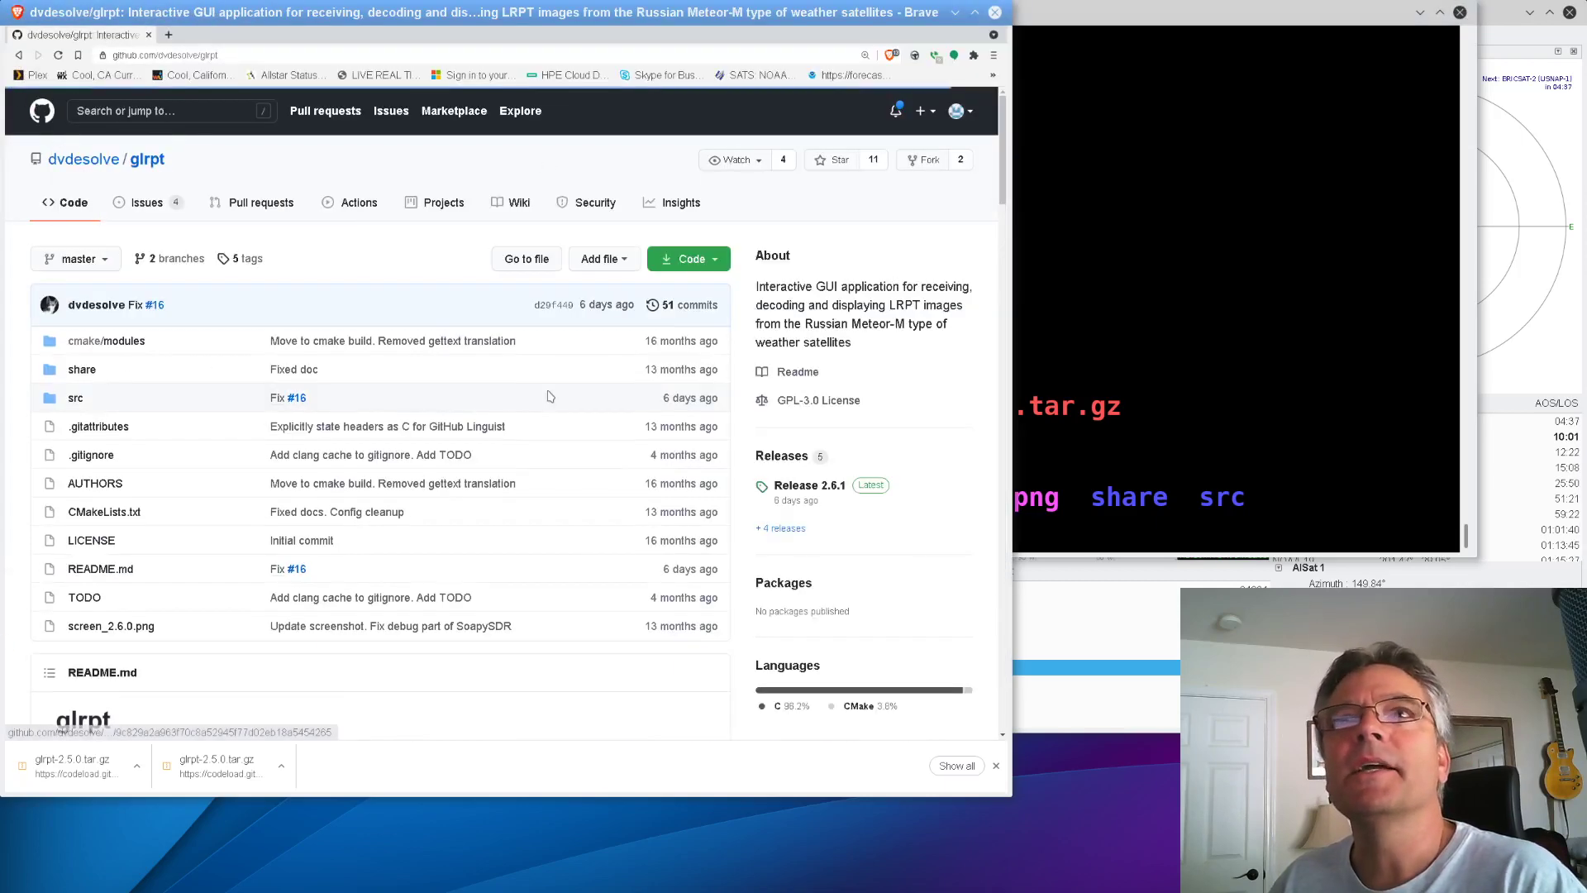
scroll(550, 396, "down", 10)
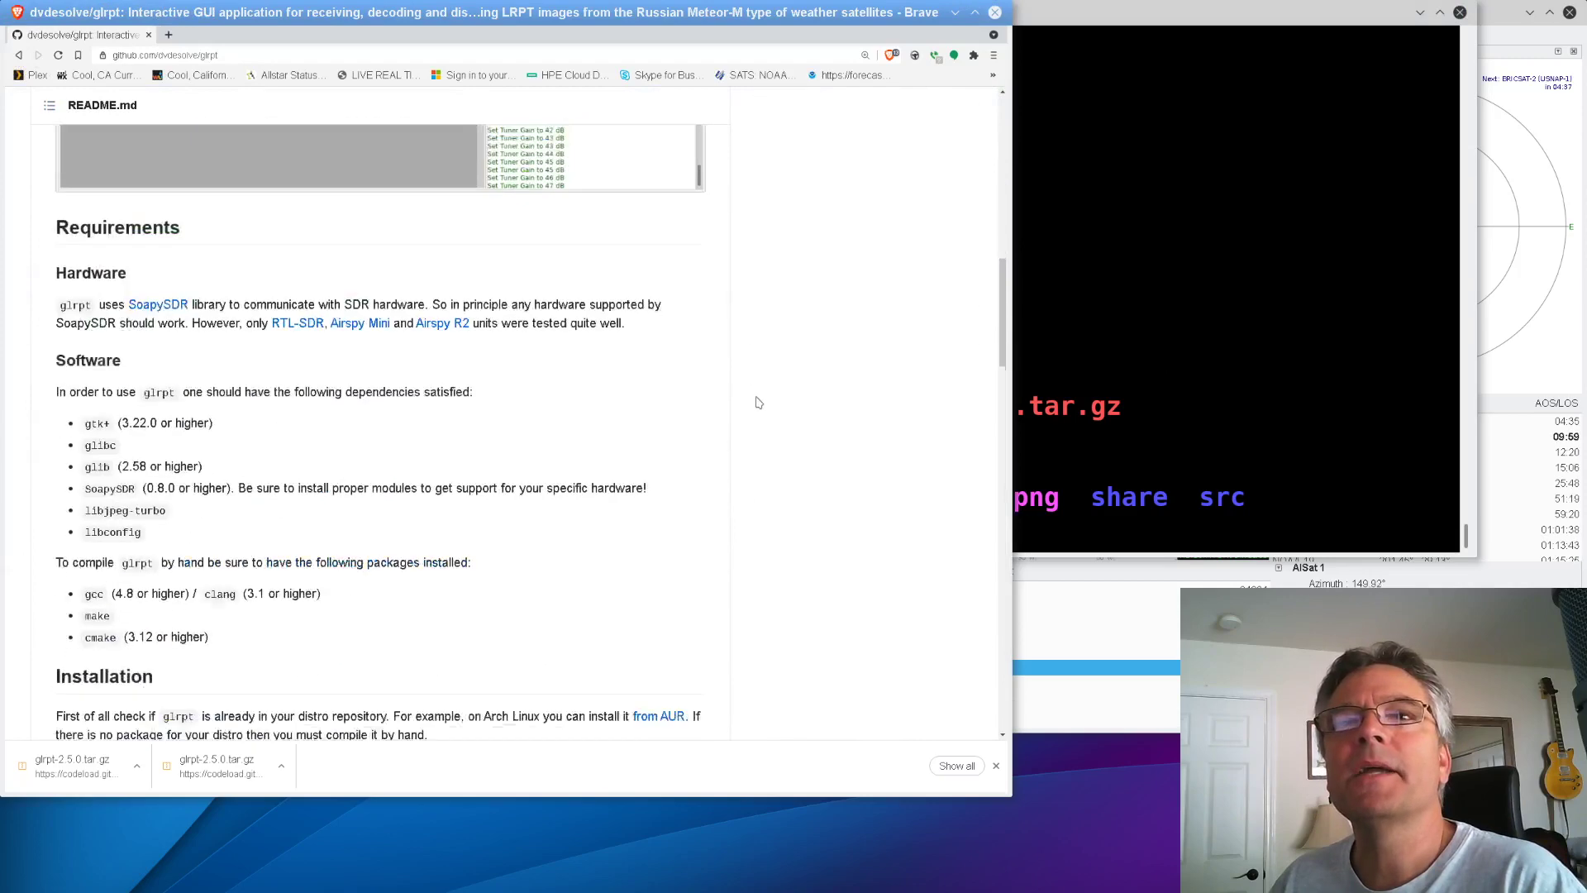
scroll(759, 403, "down", 6)
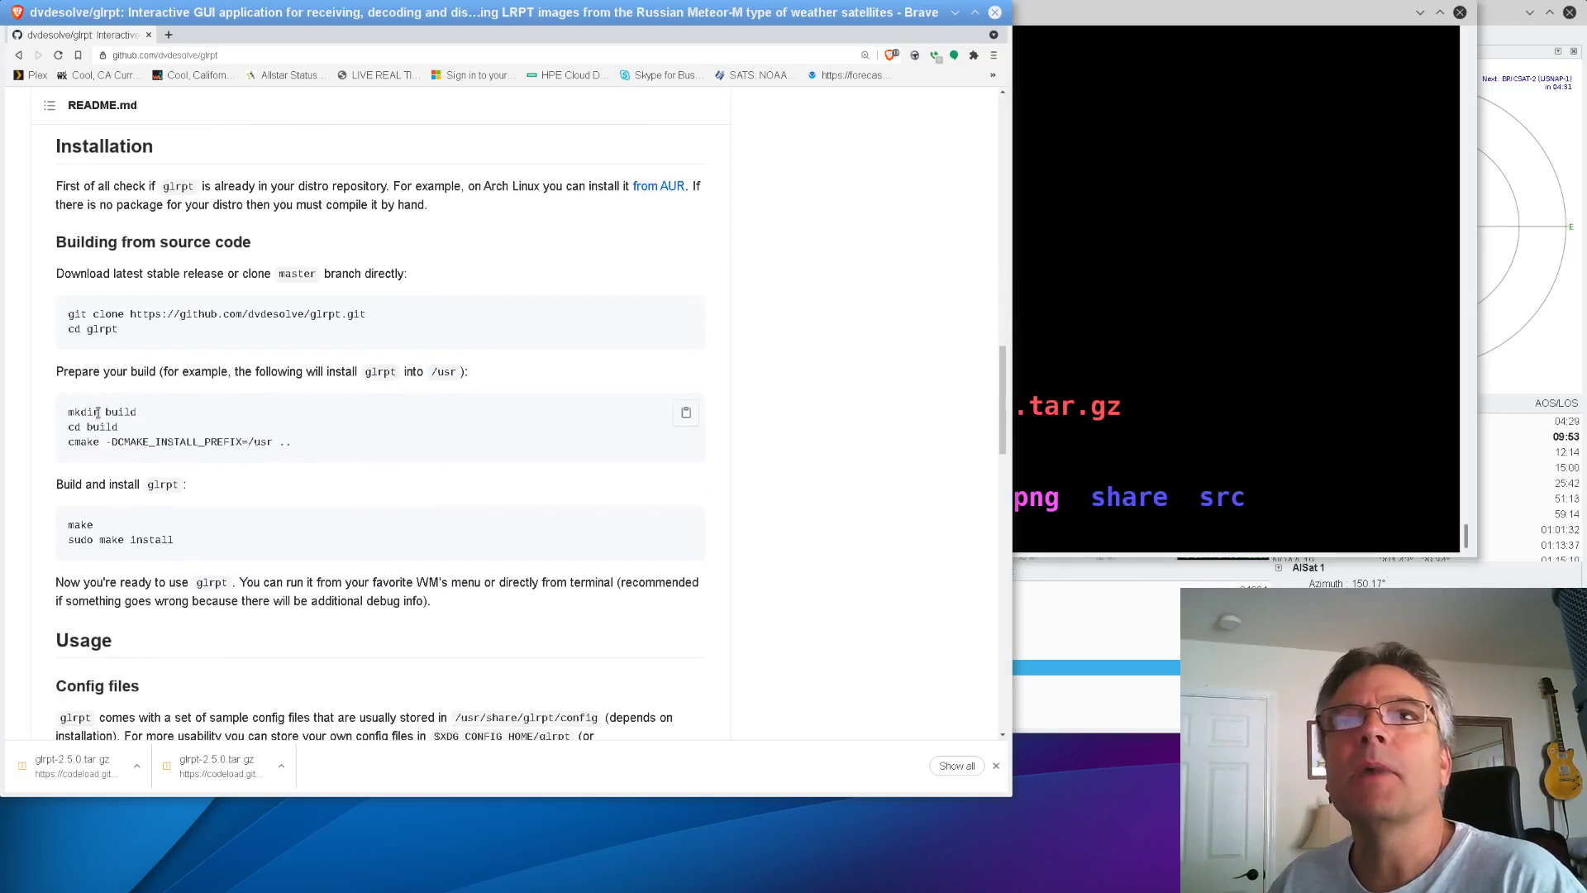
triple_click(98, 411)
left_click_drag(1126, 15, 1220, 2)
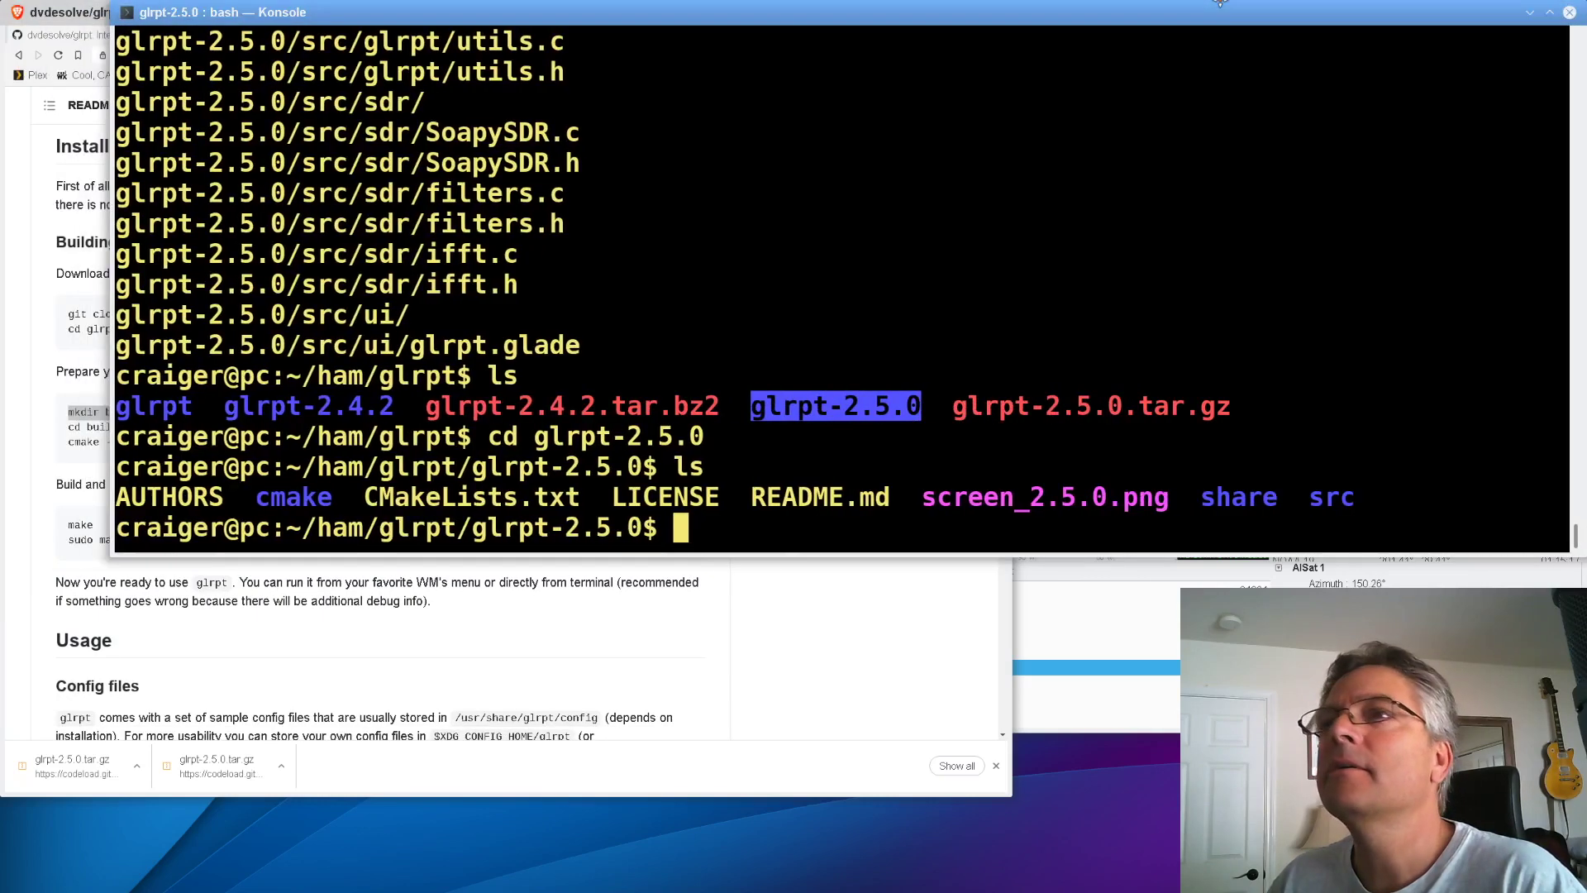
middle_click(1134, 203)
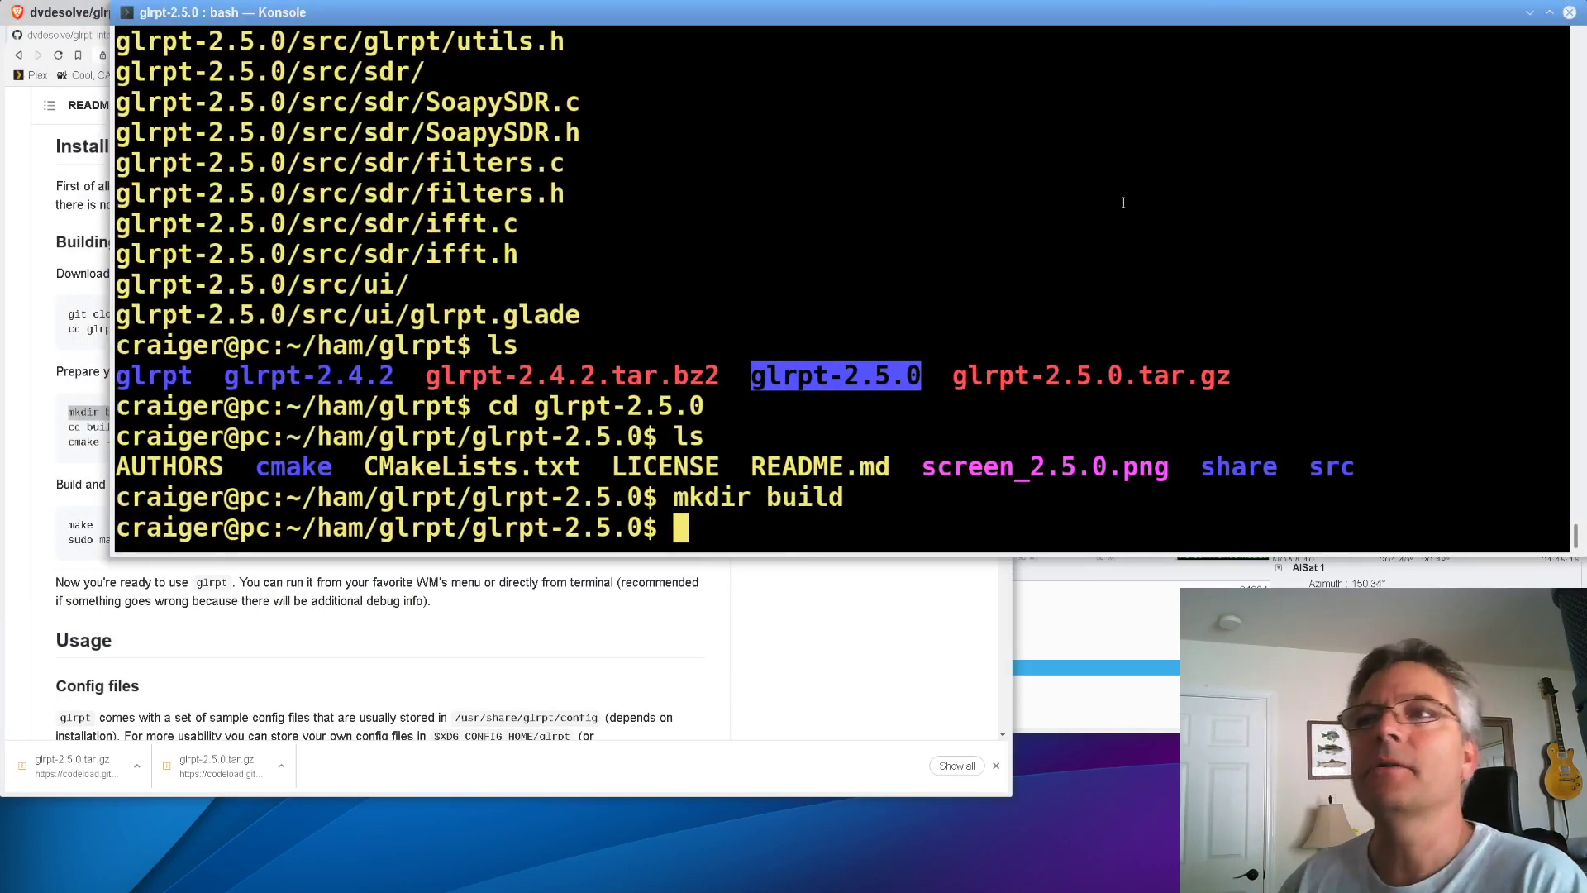
- Enter the new build folder with the README's cd build line and list its contents
left_click(4, 425)
triple_click(92, 427)
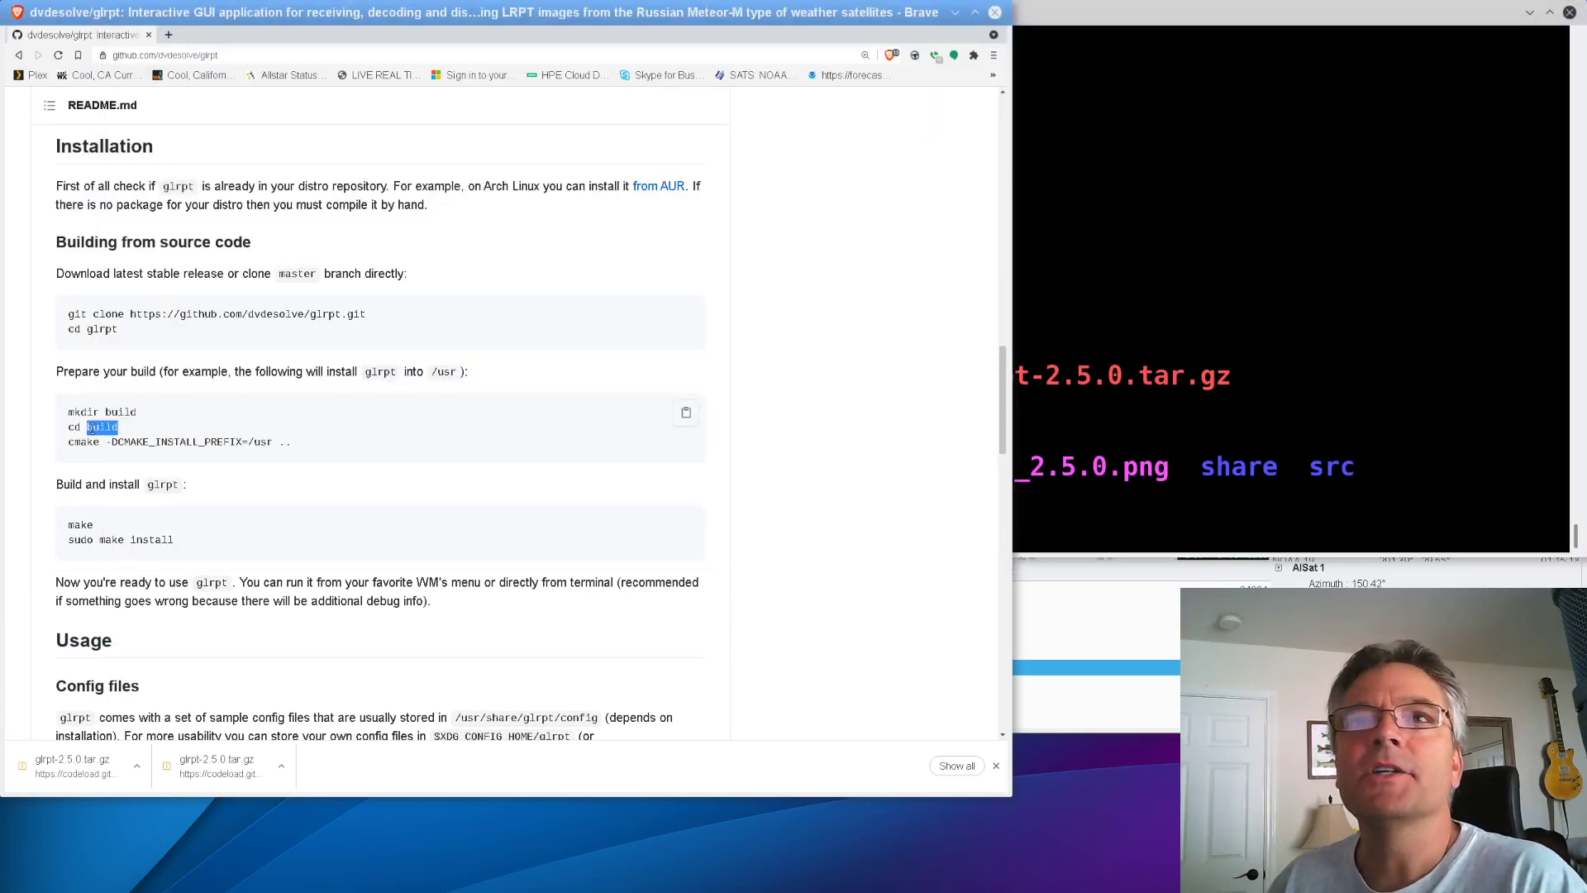
left_click(1116, 236)
middle_click(1119, 266)
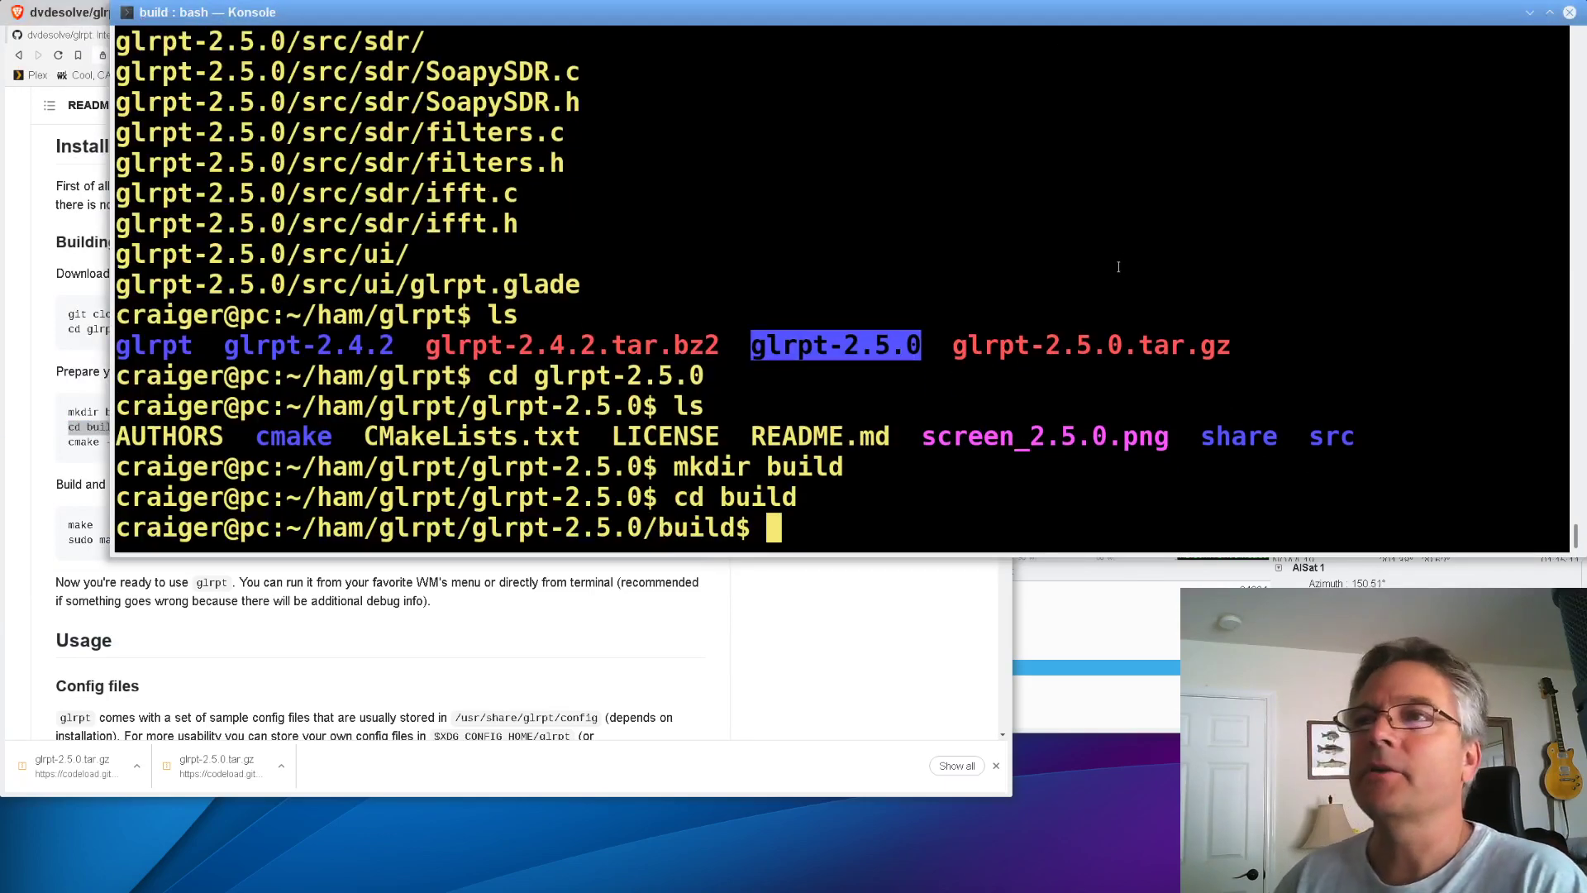
key("Return")
key("Return")
key("Return")
key("Return")
type("ls")
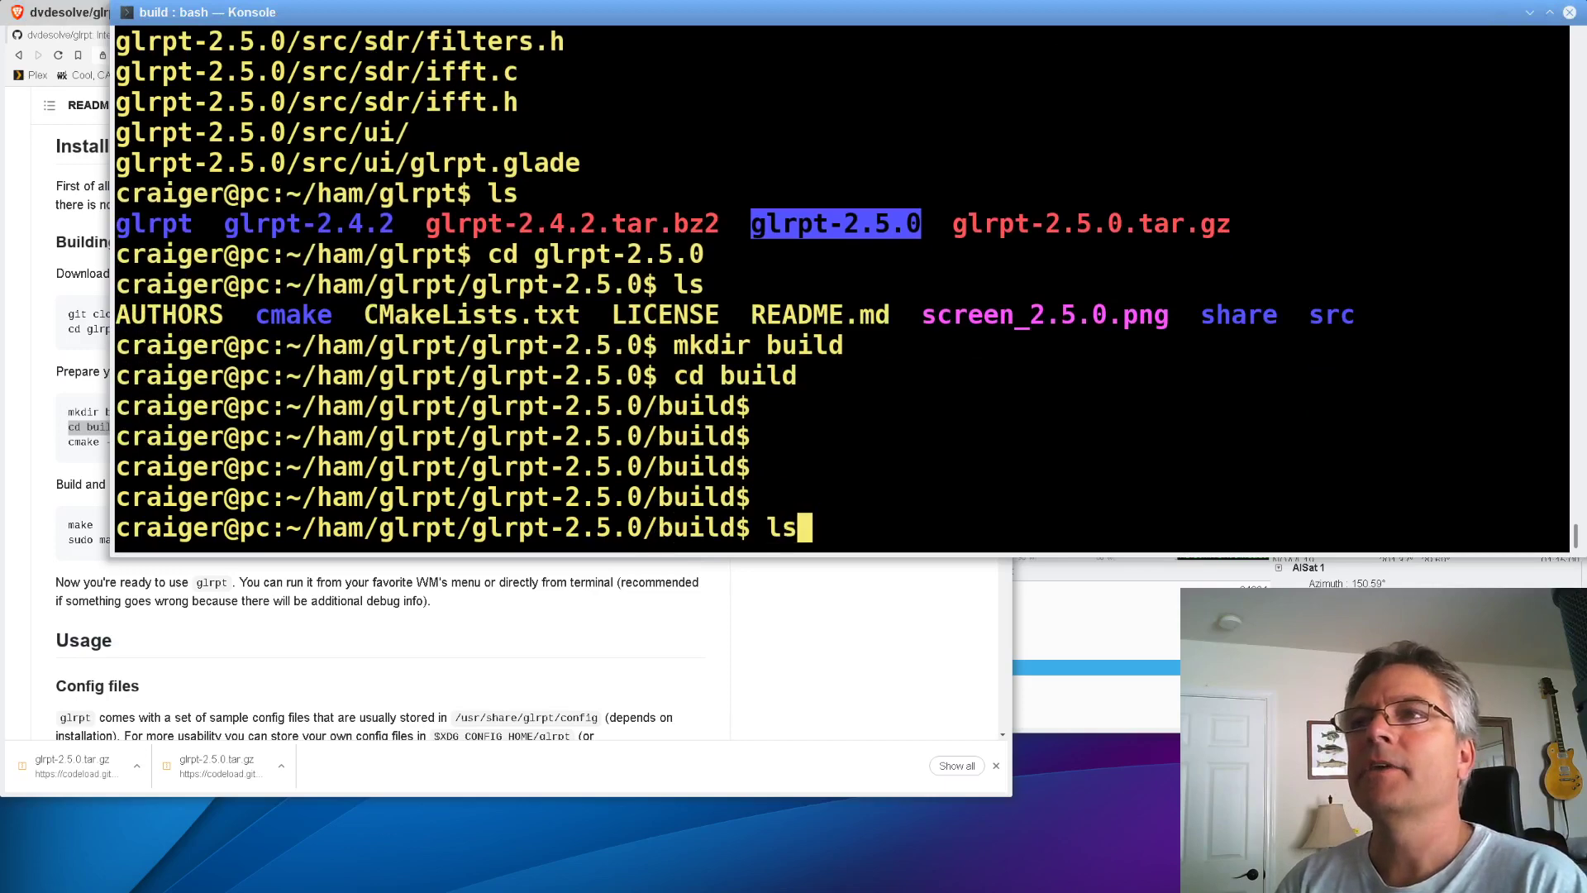
key("Return")
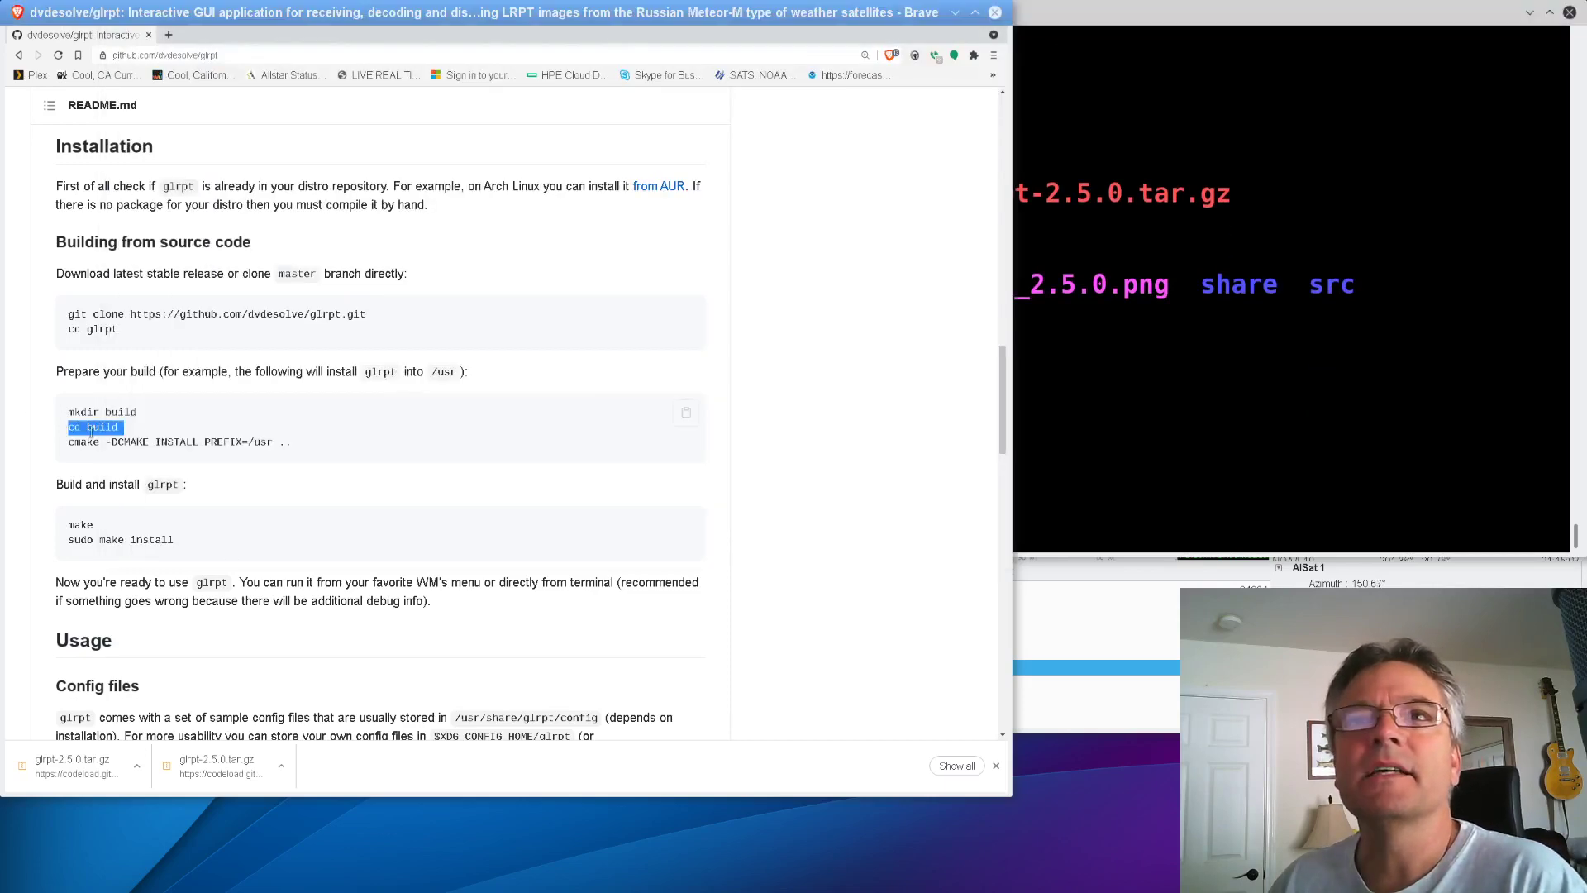
triple_click(147, 442)
key("ctrl+c")
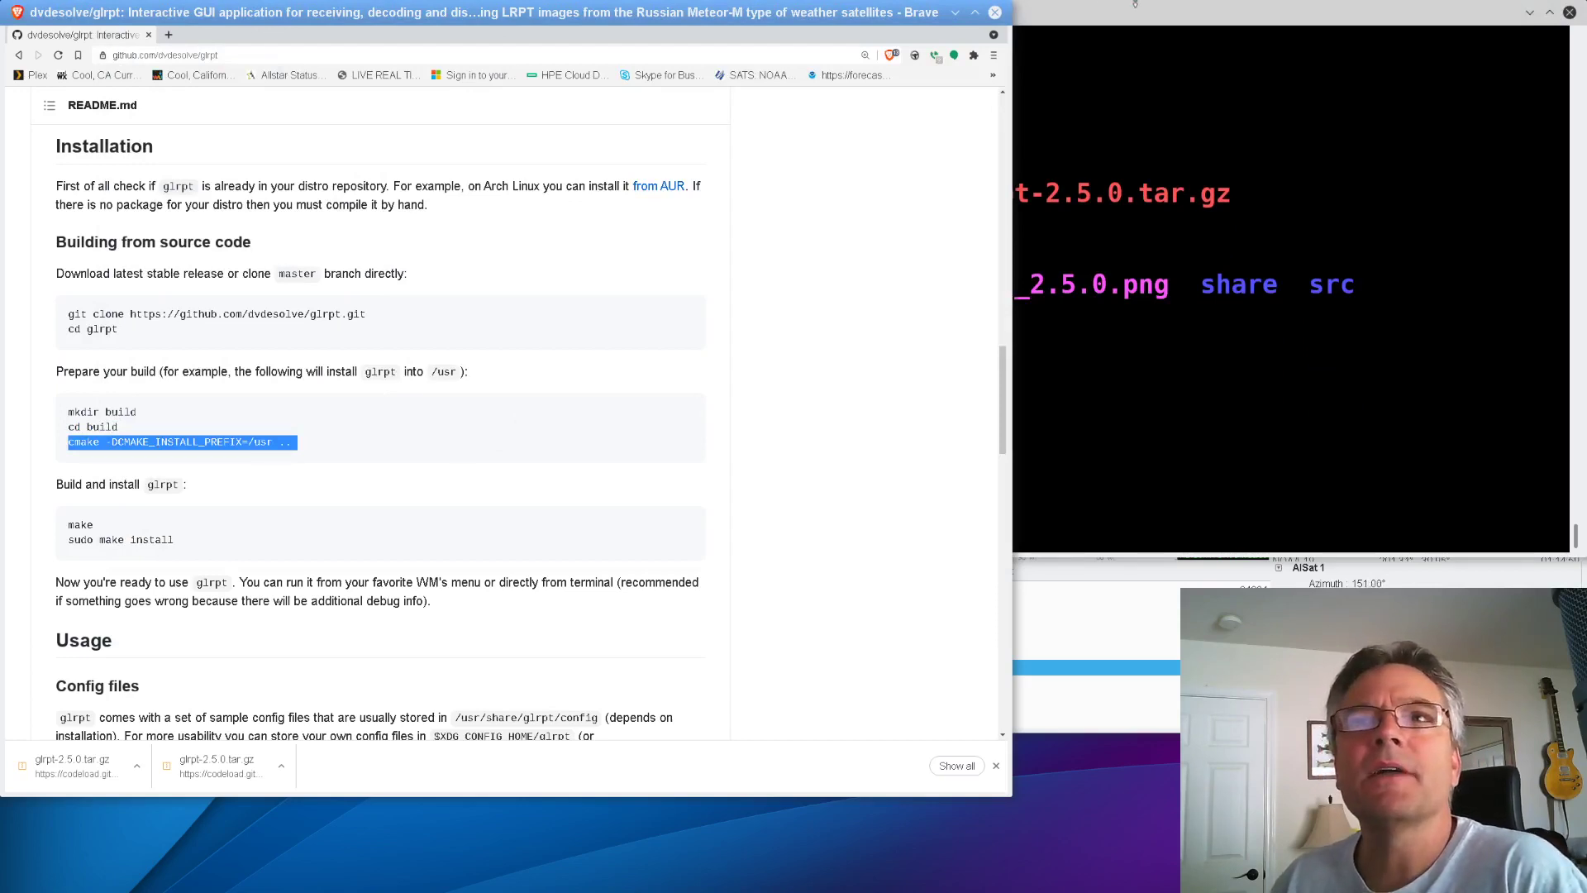
- Run the README's cmake command with /usr install prefix, then start make
left_click(1135, 4)
middle_click(1091, 302)
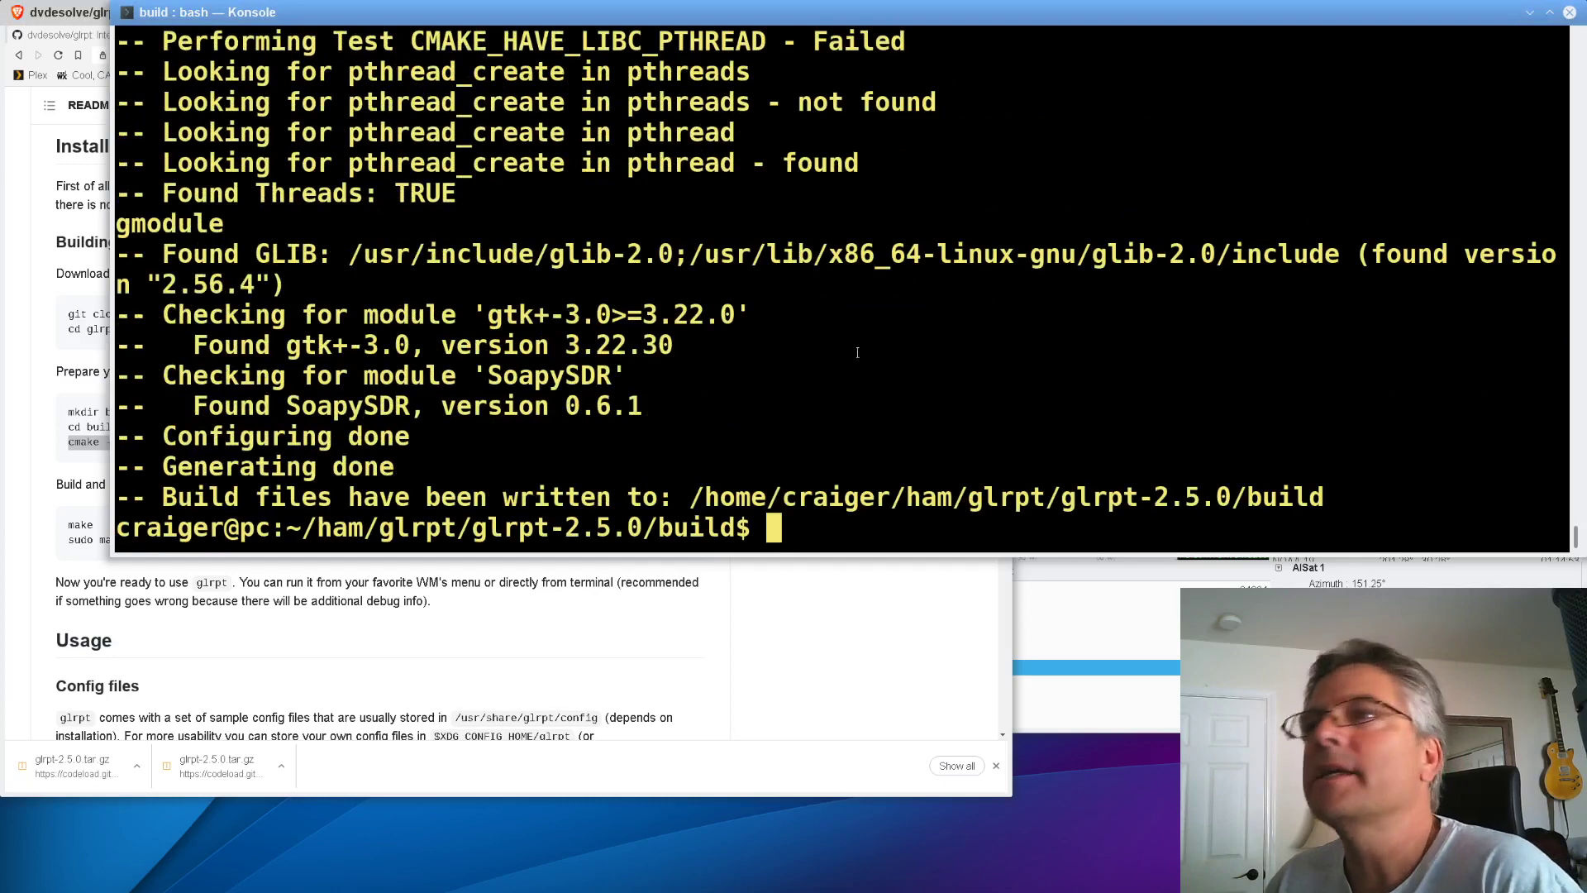
double_click(80, 524)
left_click(1076, 261)
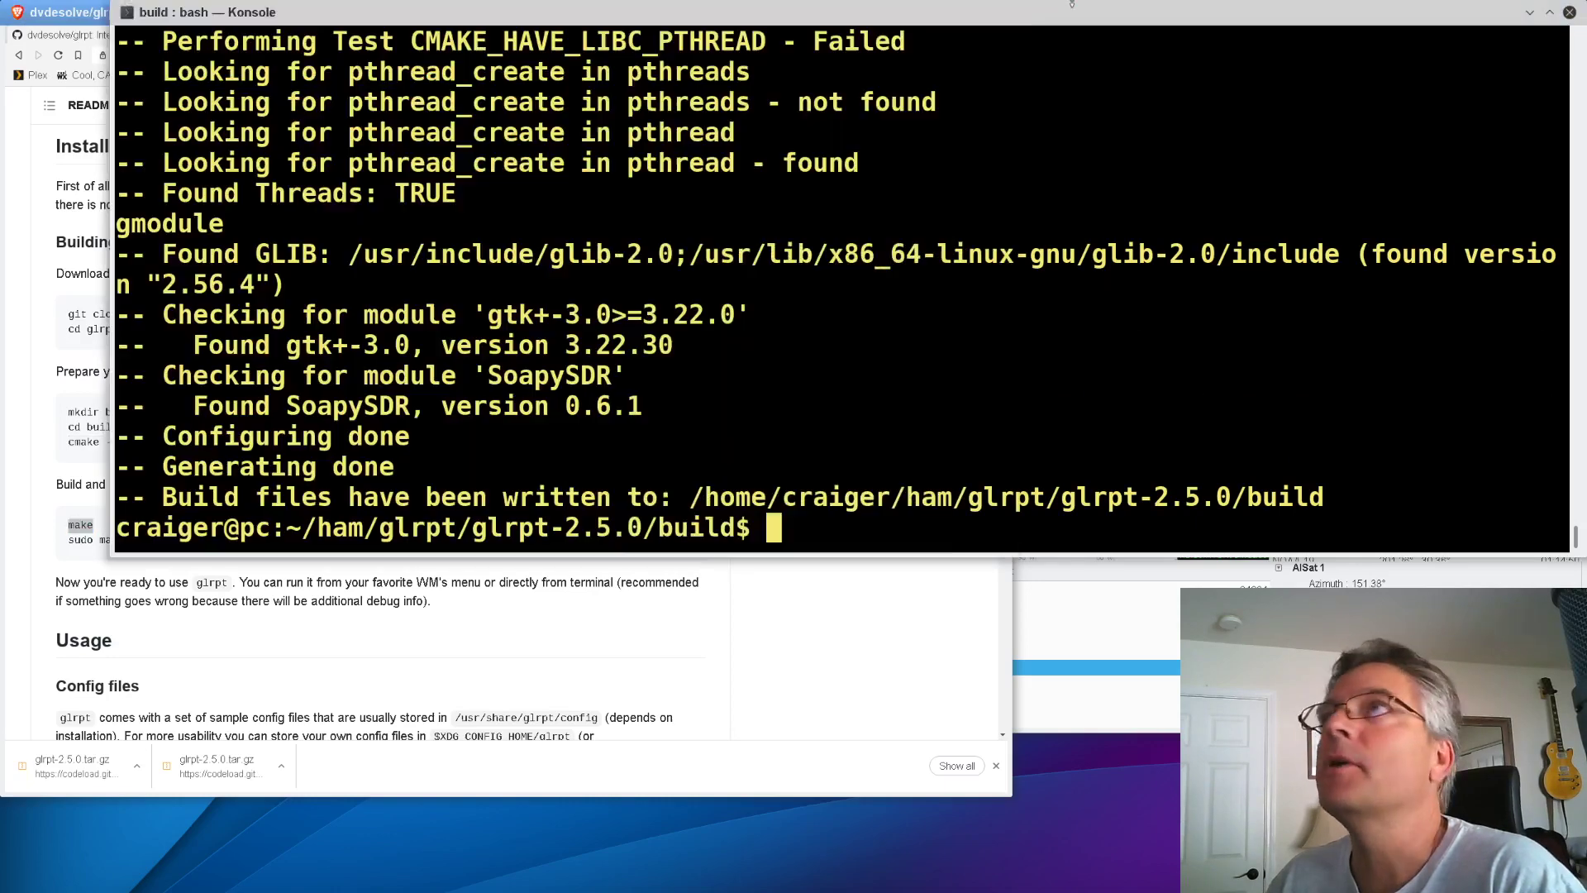
middle_click(1076, 261)
key("Return")
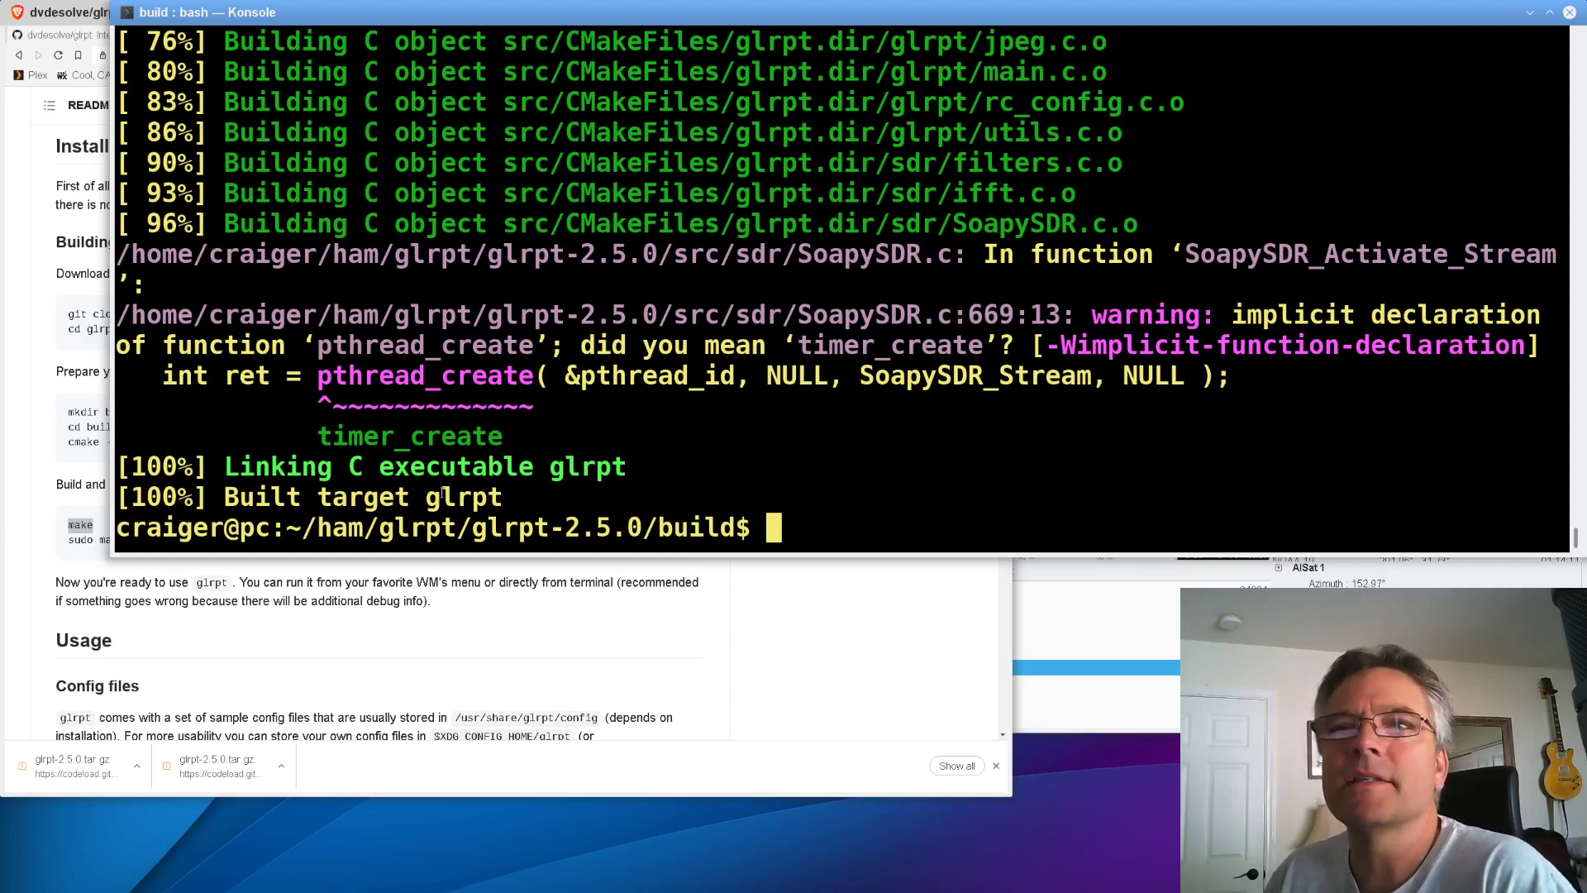
- Confirm make reached 100% Built target glrpt and copy the sudo make install line
double_click(444, 493)
left_click(945, 448)
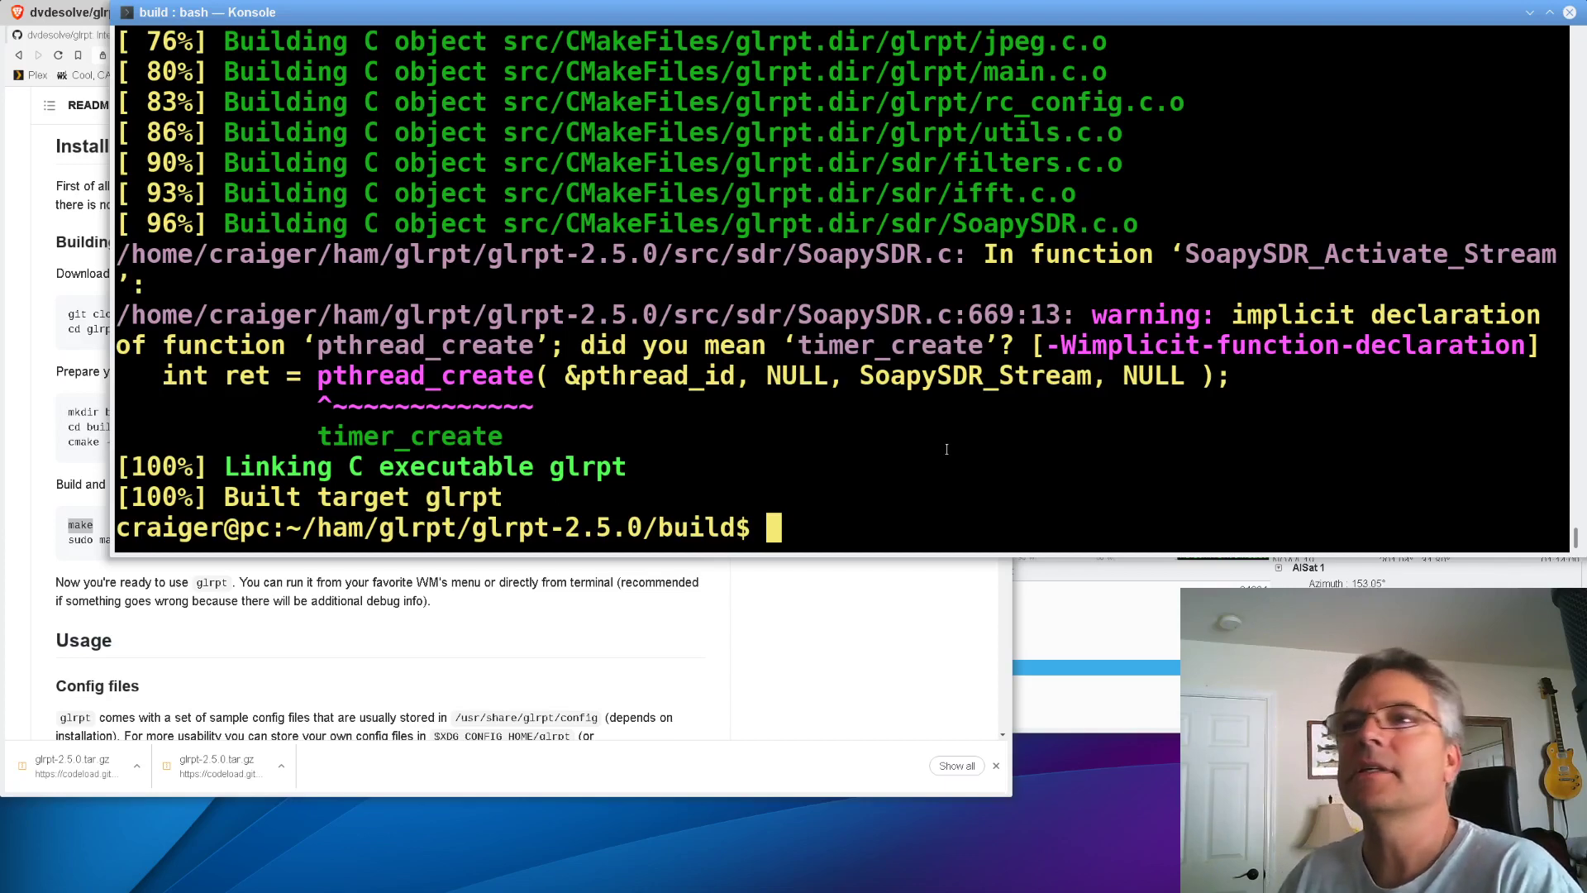
left_click(46, 638)
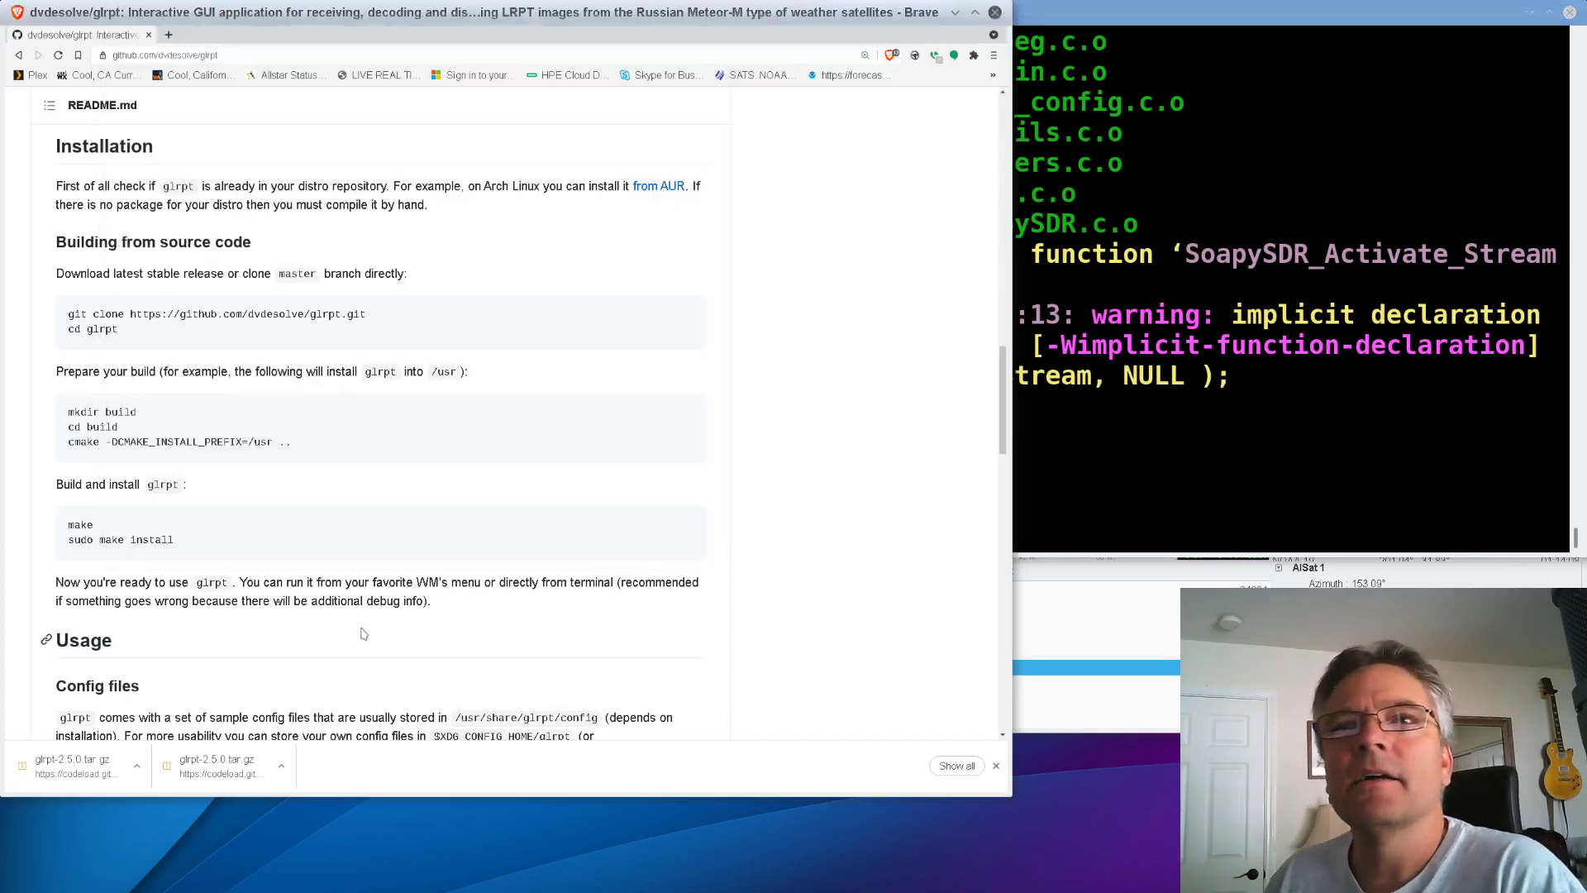
triple_click(144, 538)
- Install glrpt to /usr/bin with sudo make install, entering the account password
left_click(1075, 311)
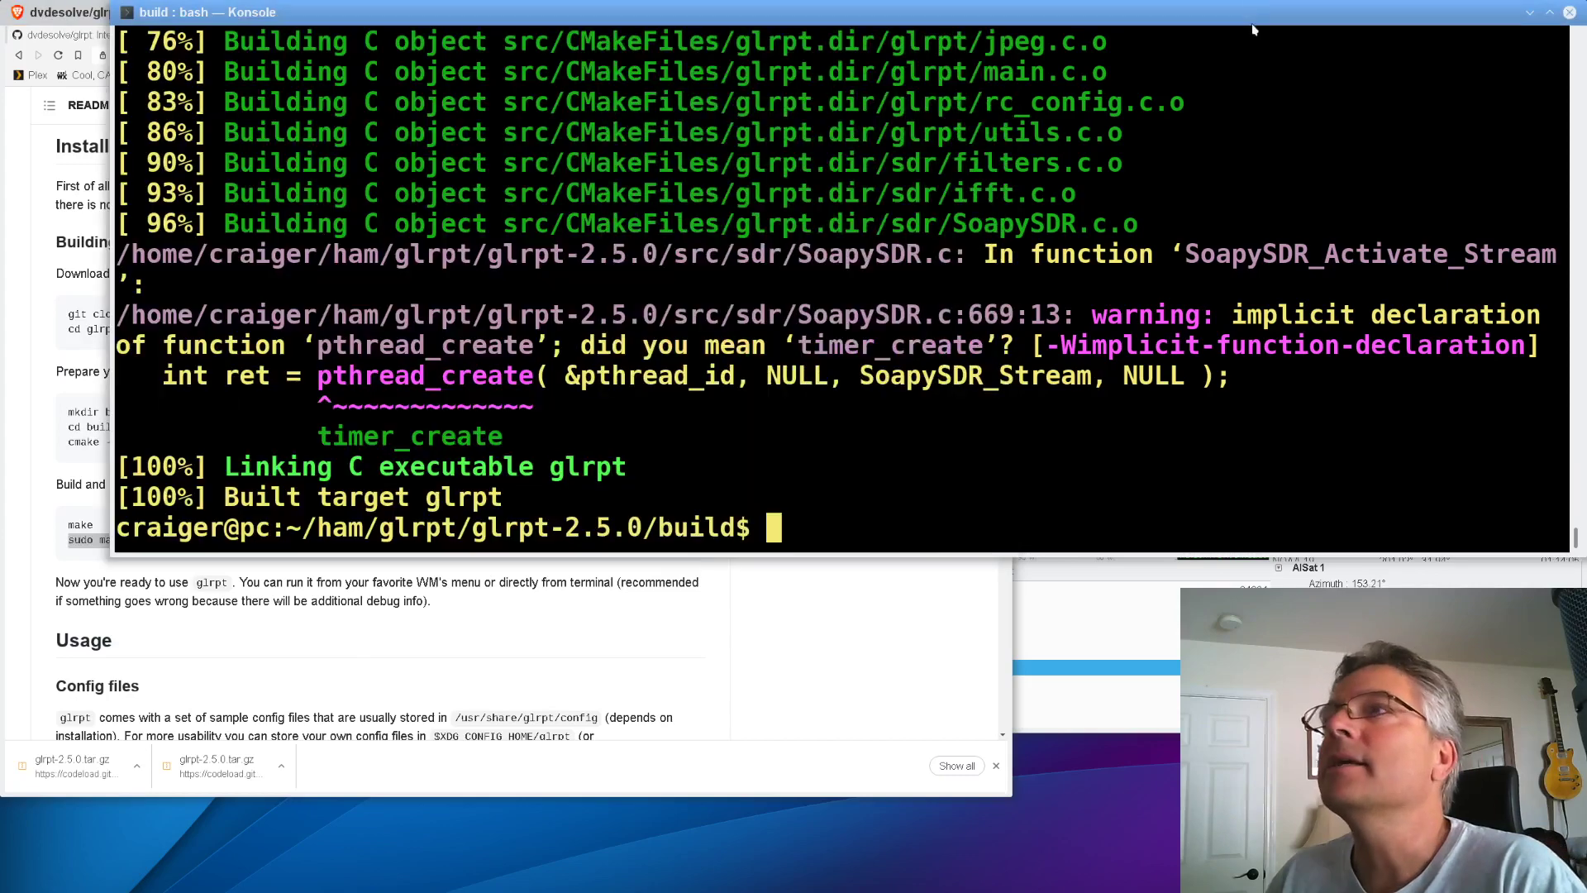
key("ctrl+shift+v")
key("Return")
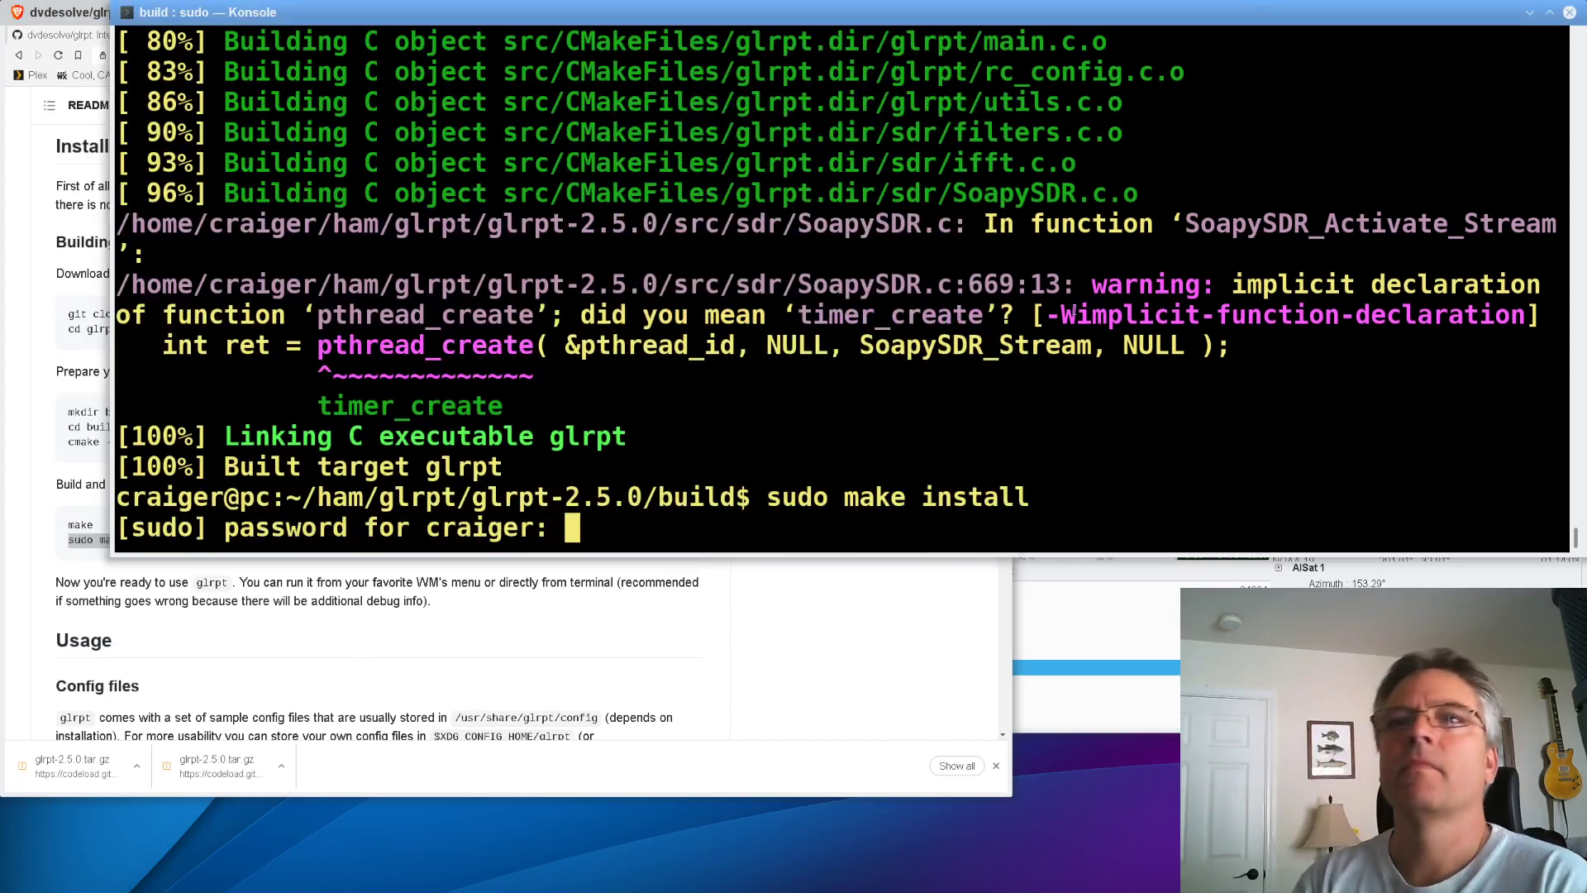
key("Return")
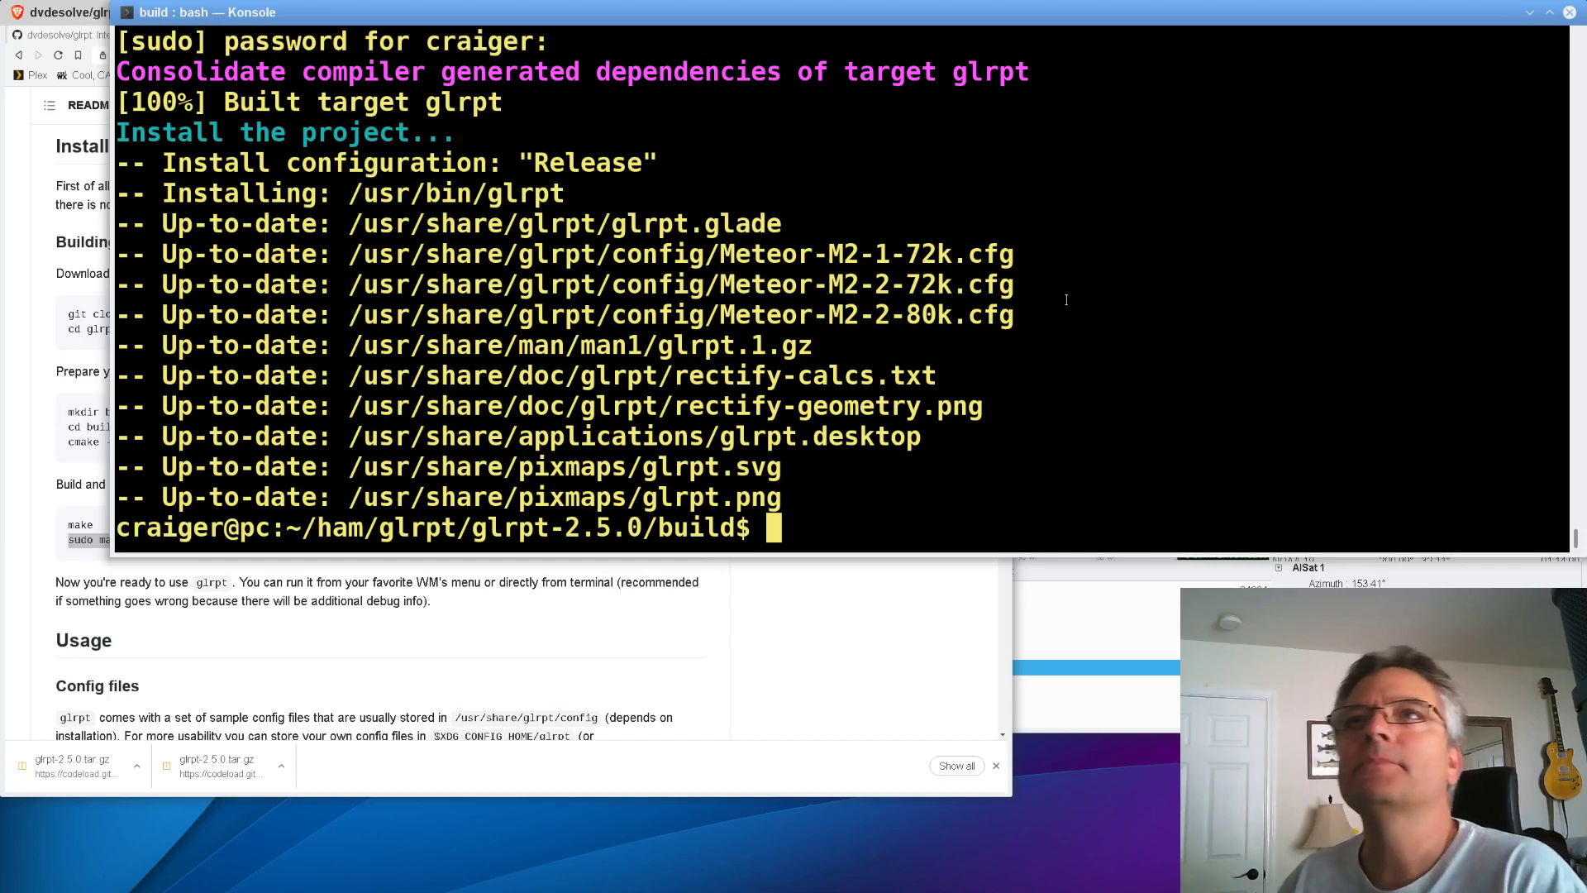
double_click(467, 202)
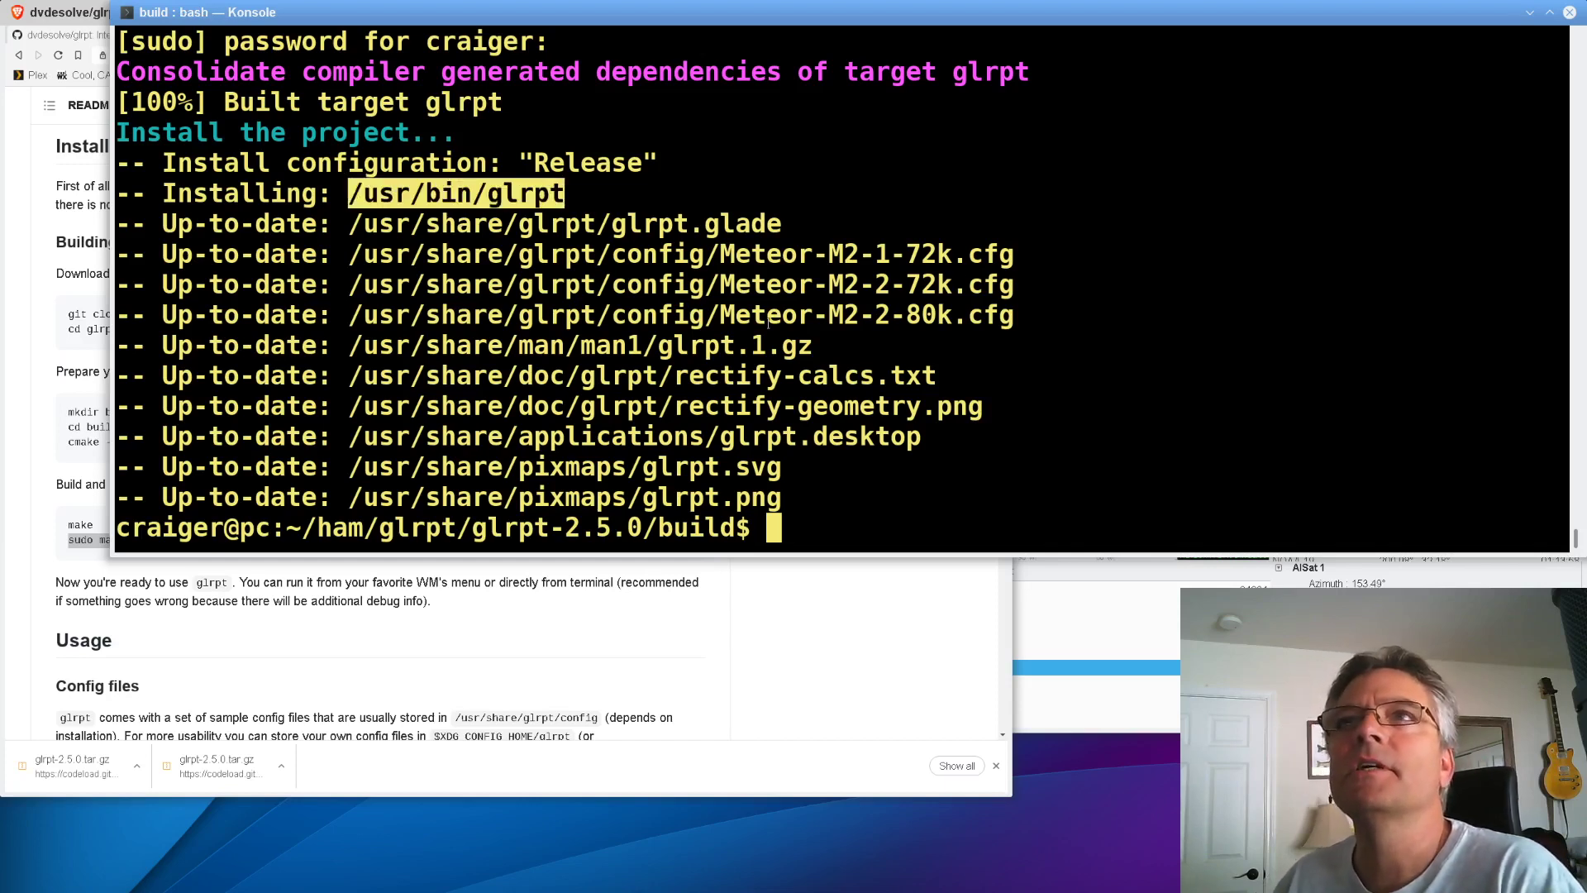
left_click(960, 314)
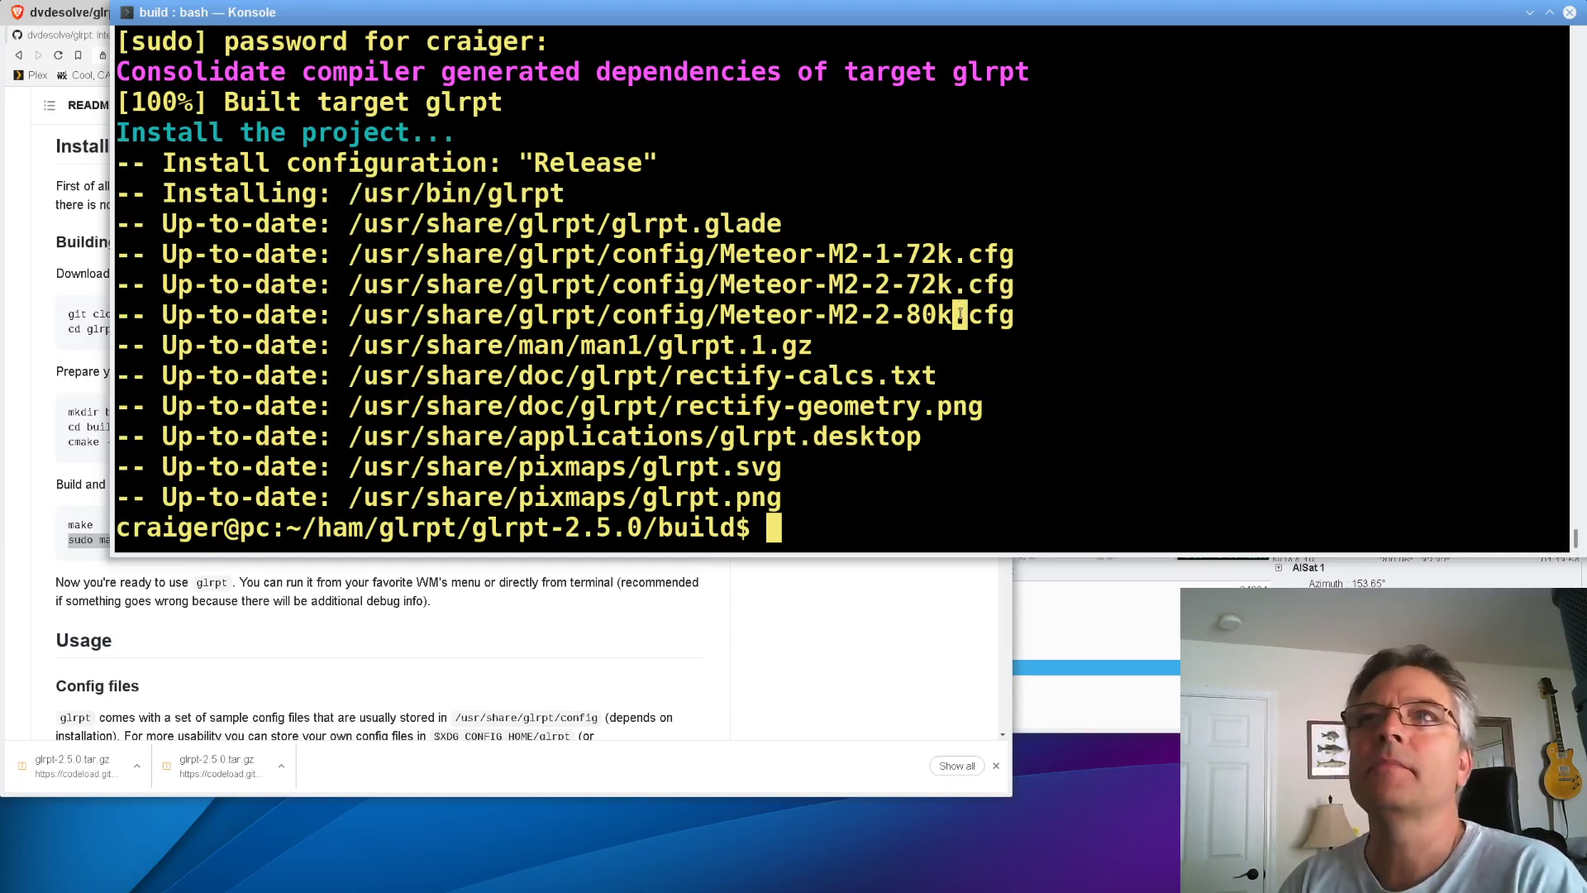
- Launch glrpt from Konsole and move its window up over the terminal
key("Return")
key("Return")
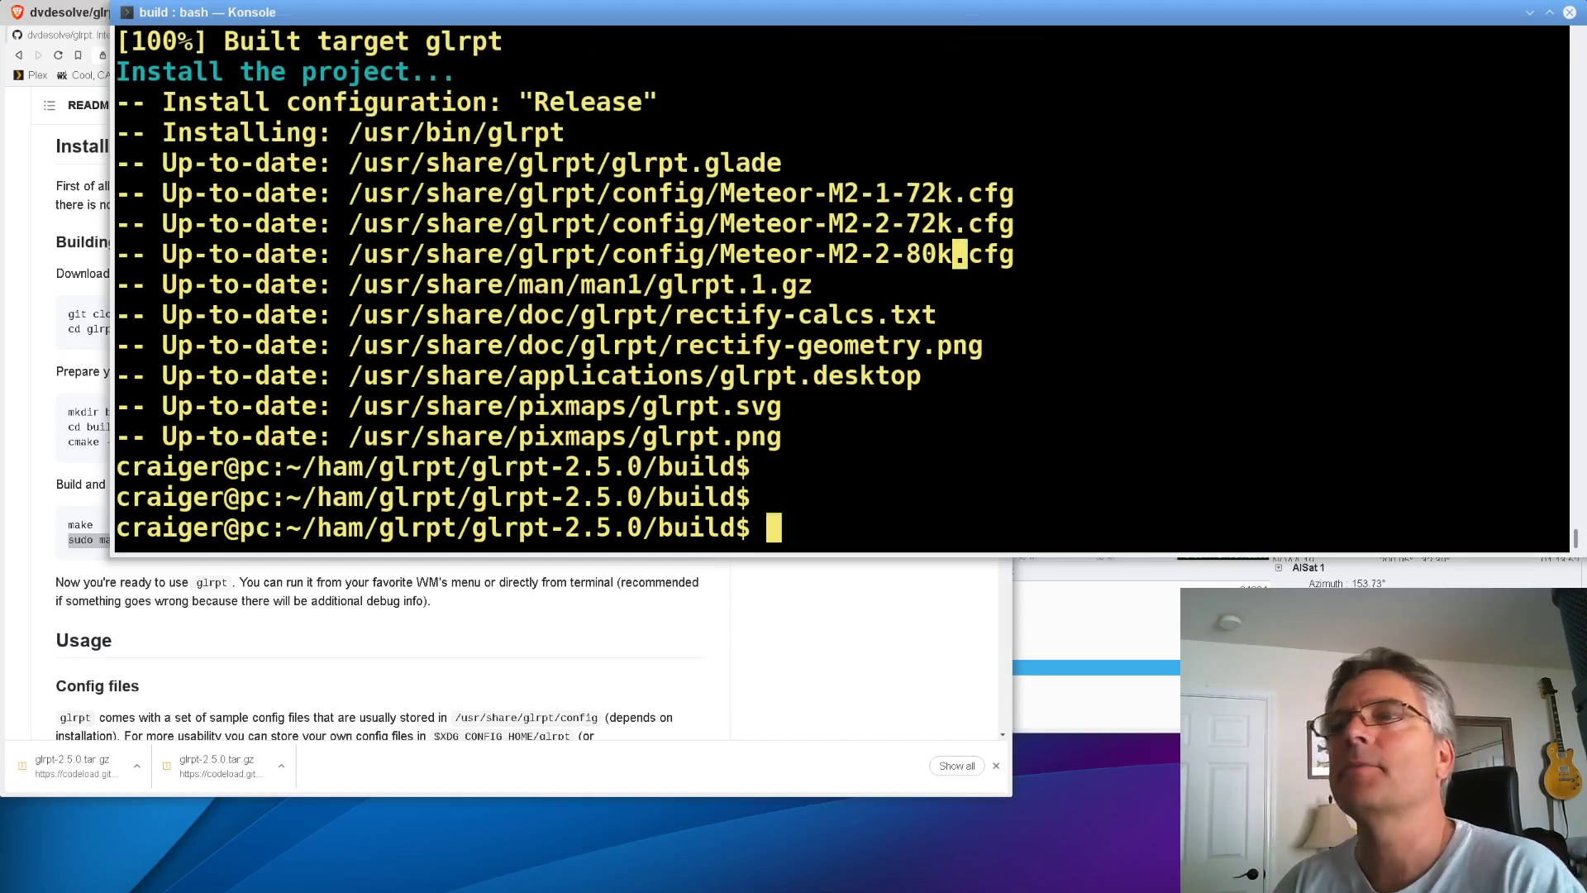
type("glrpt")
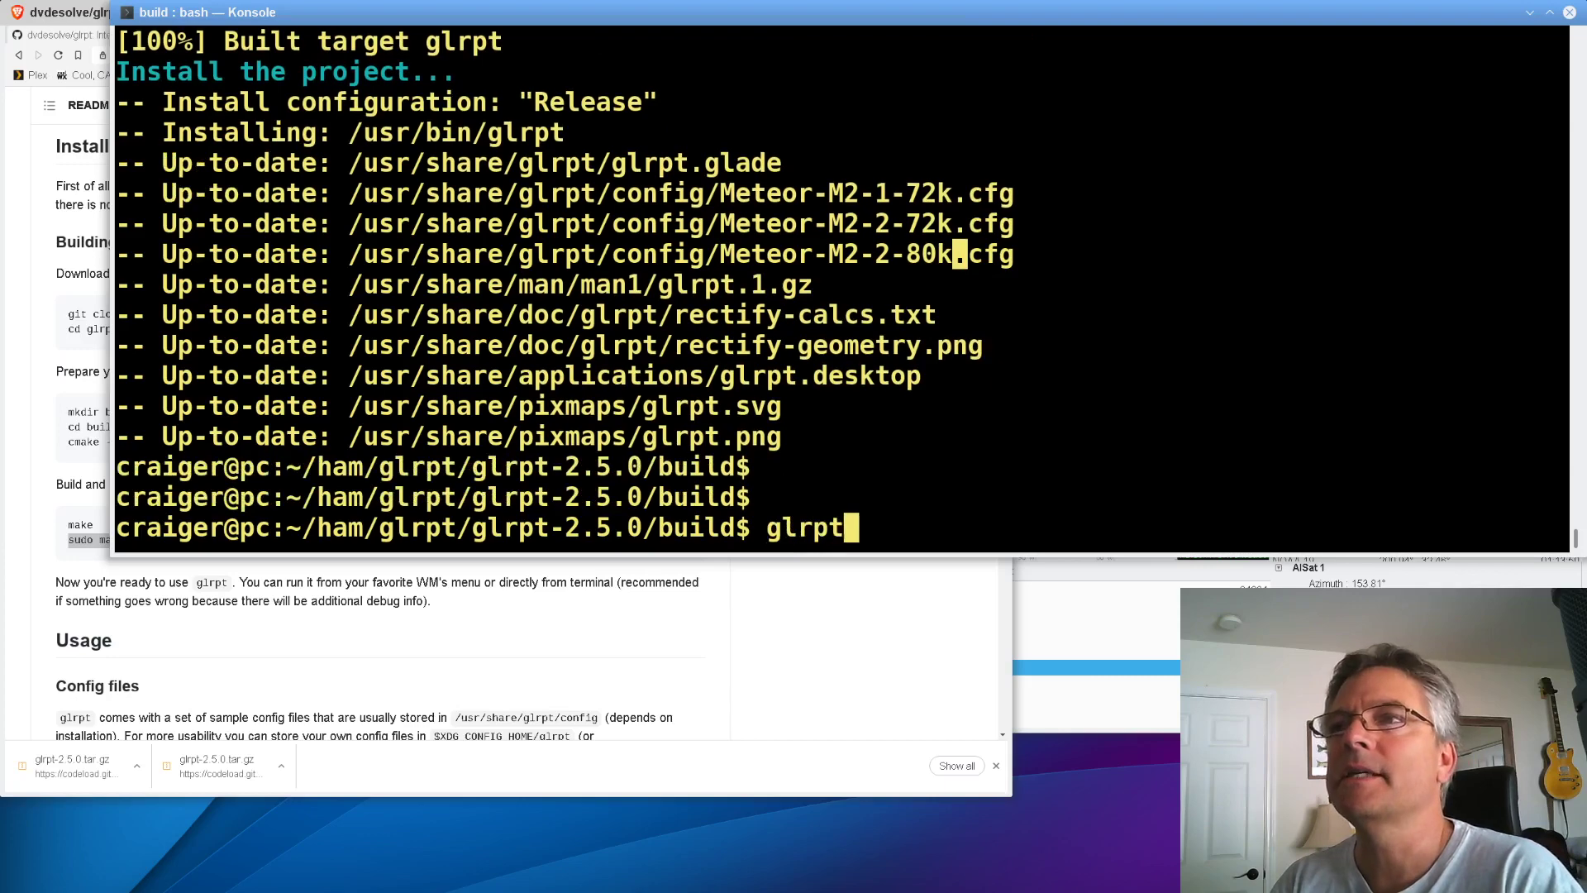
key("Return")
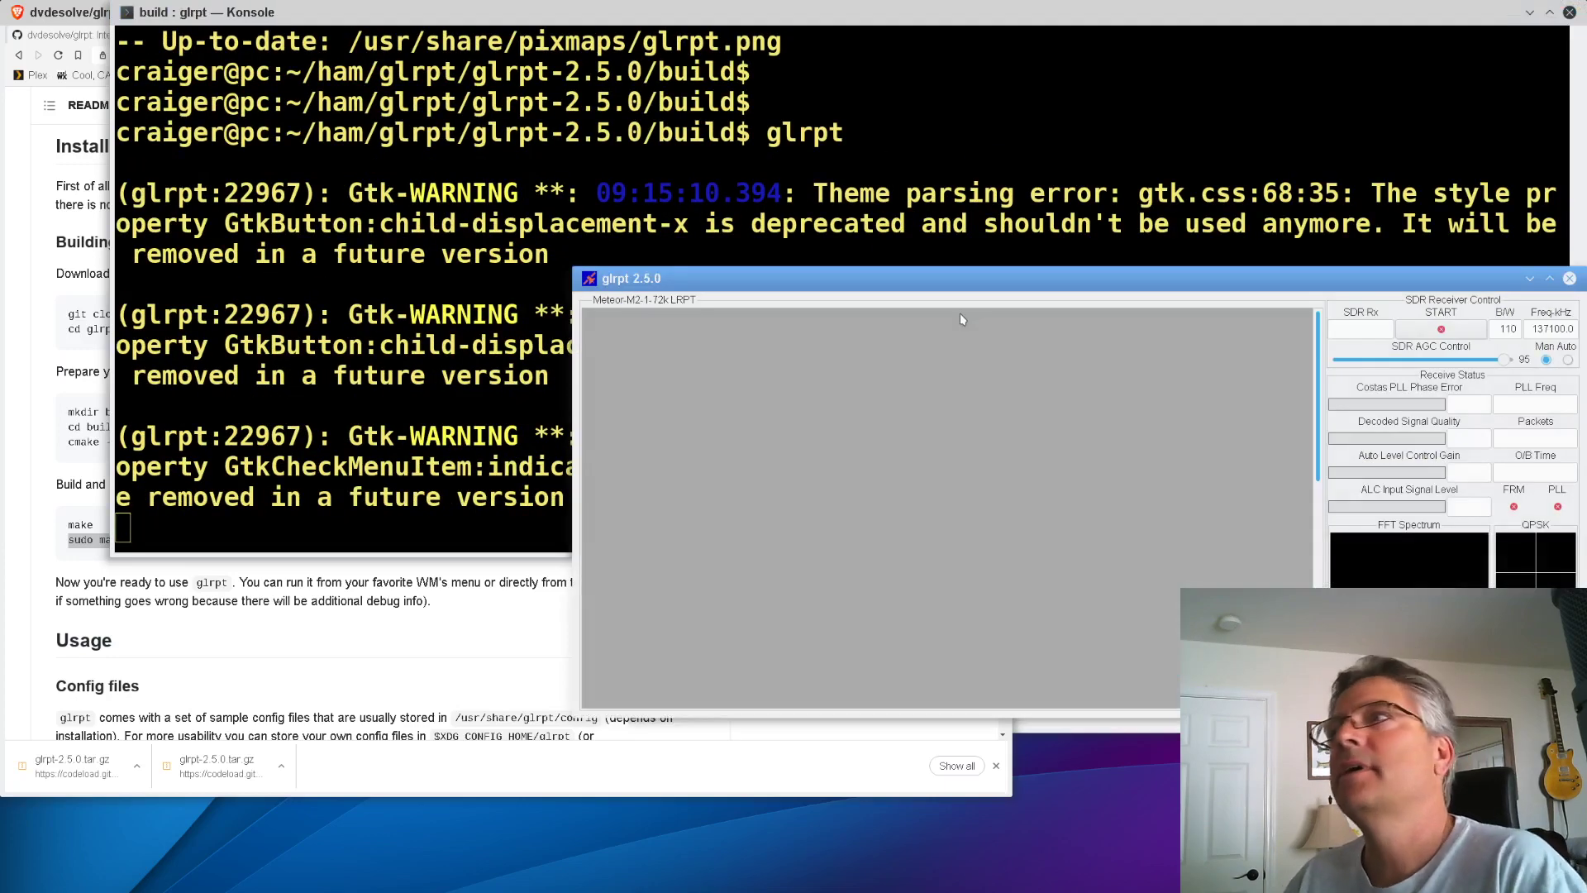
left_click_drag(993, 277, 656, 135)
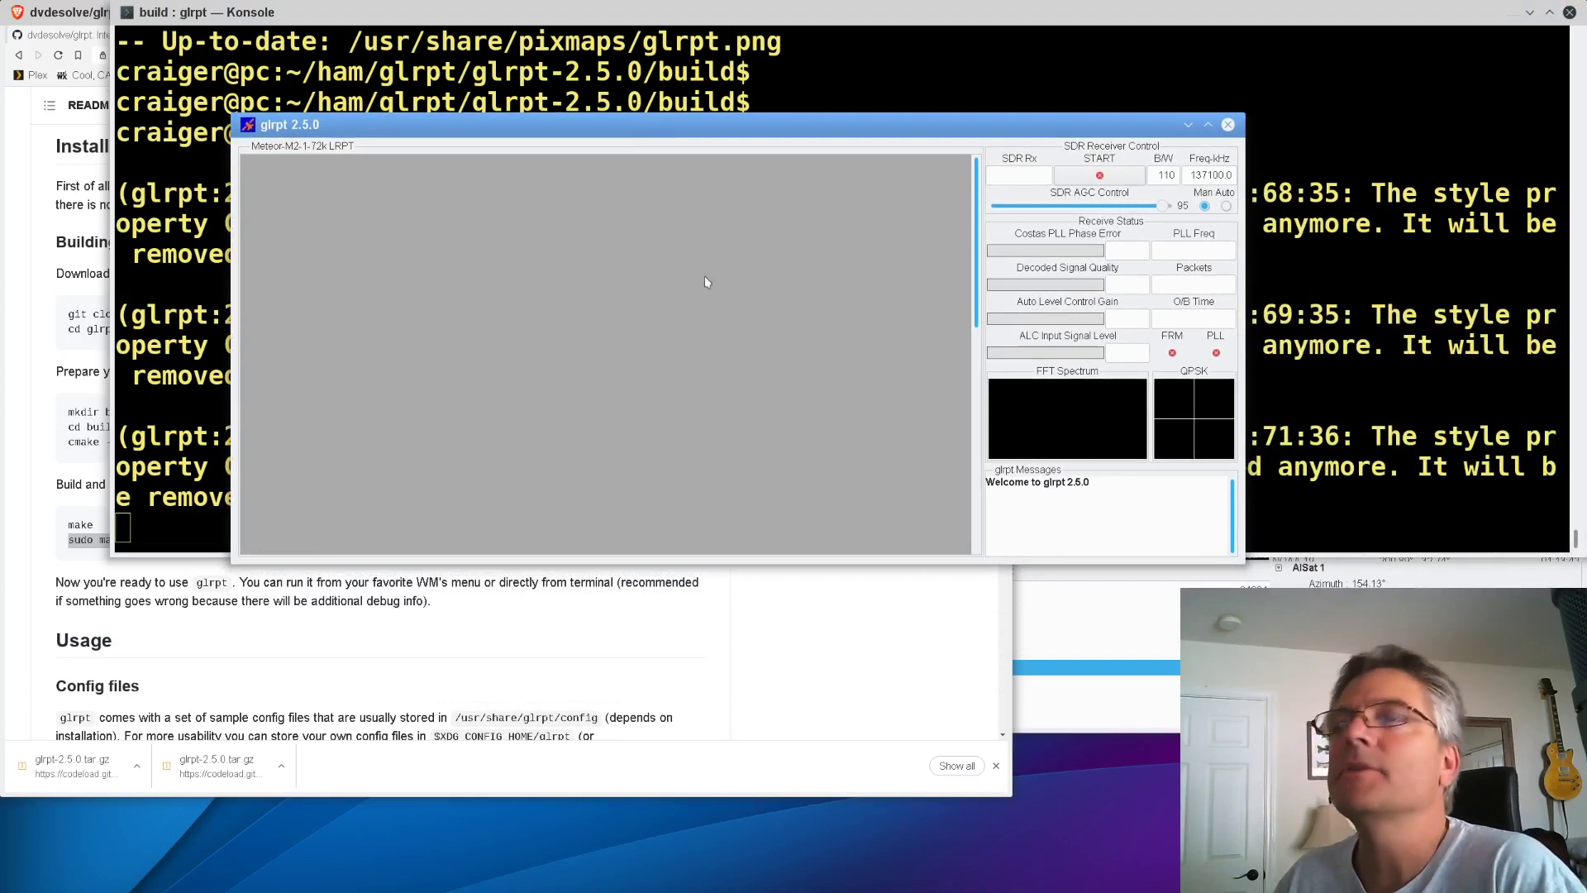
- Minimize Konsole and Brave, and move the glrpt window to the top-left over Gpredict
left_click(1531, 13)
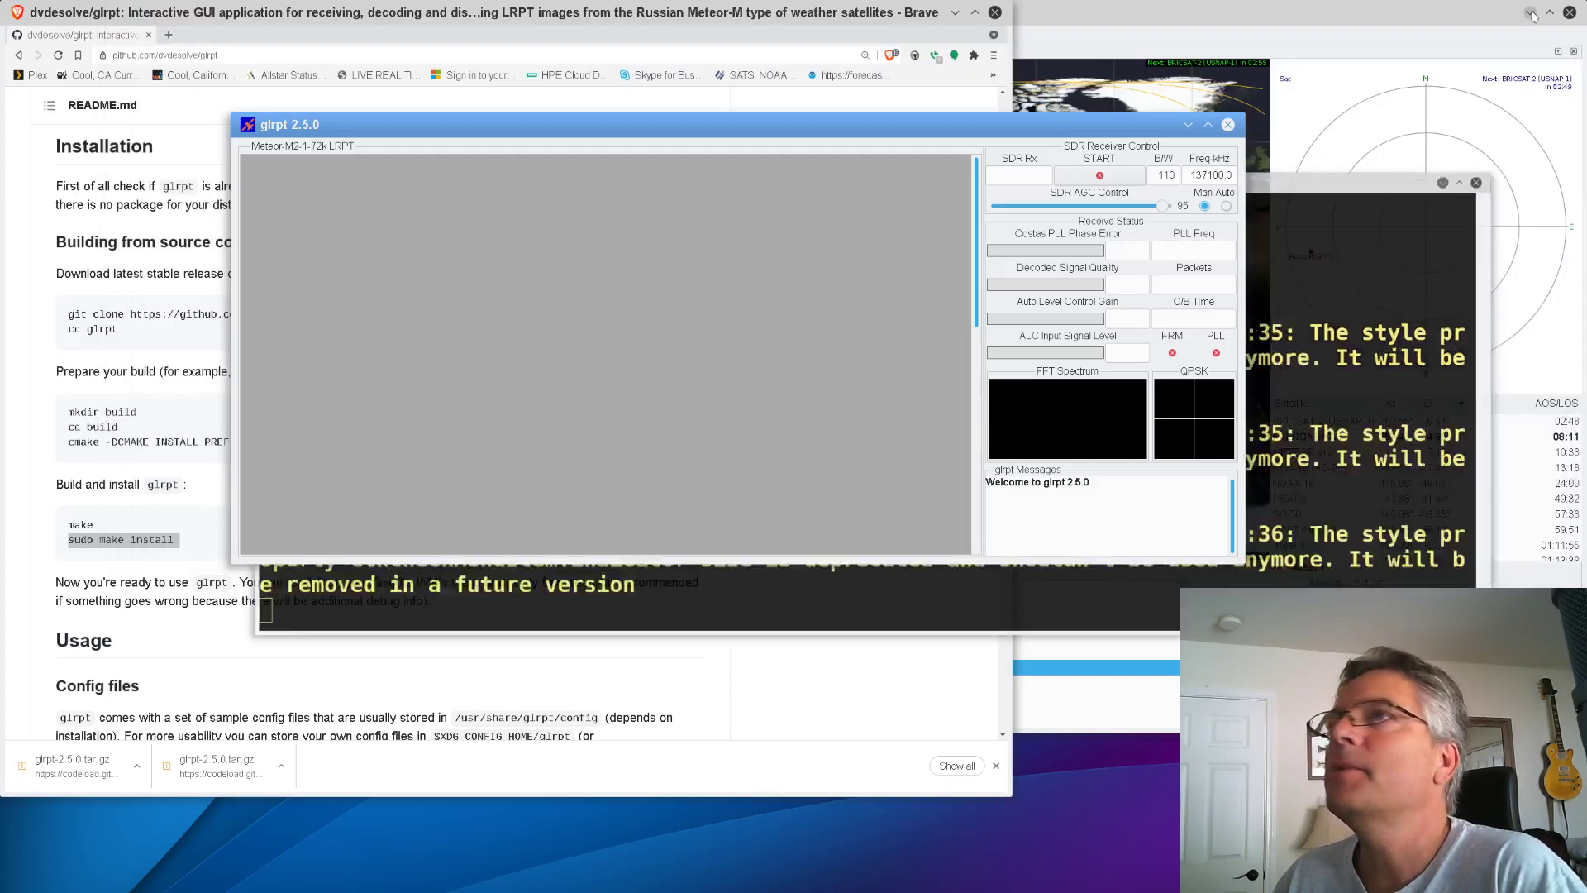
left_click(883, 4)
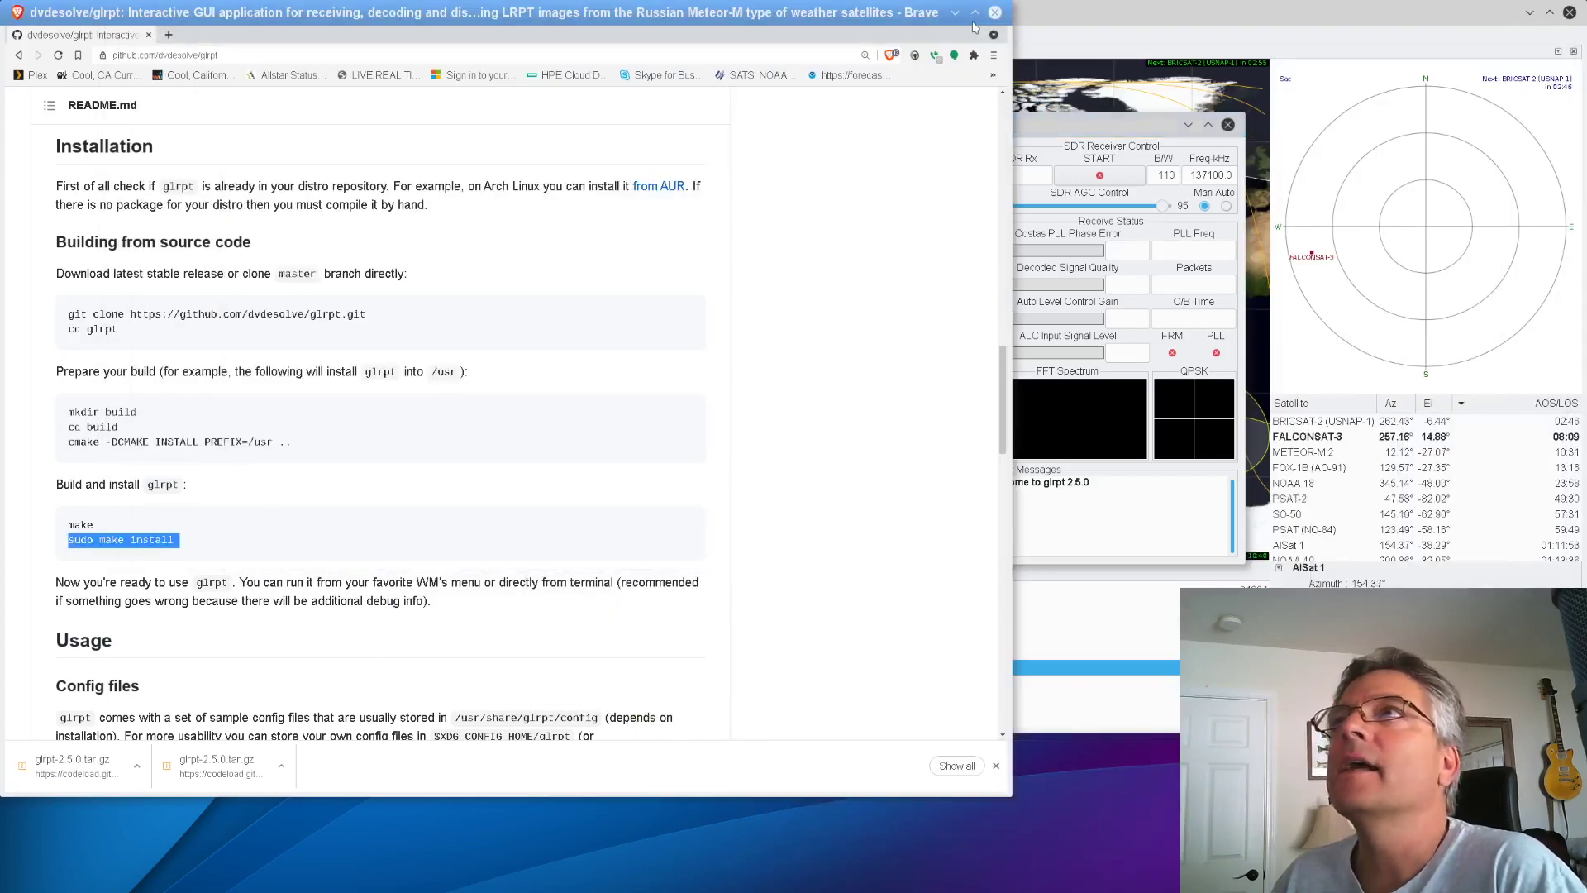
scroll(786, 398, "up", 15)
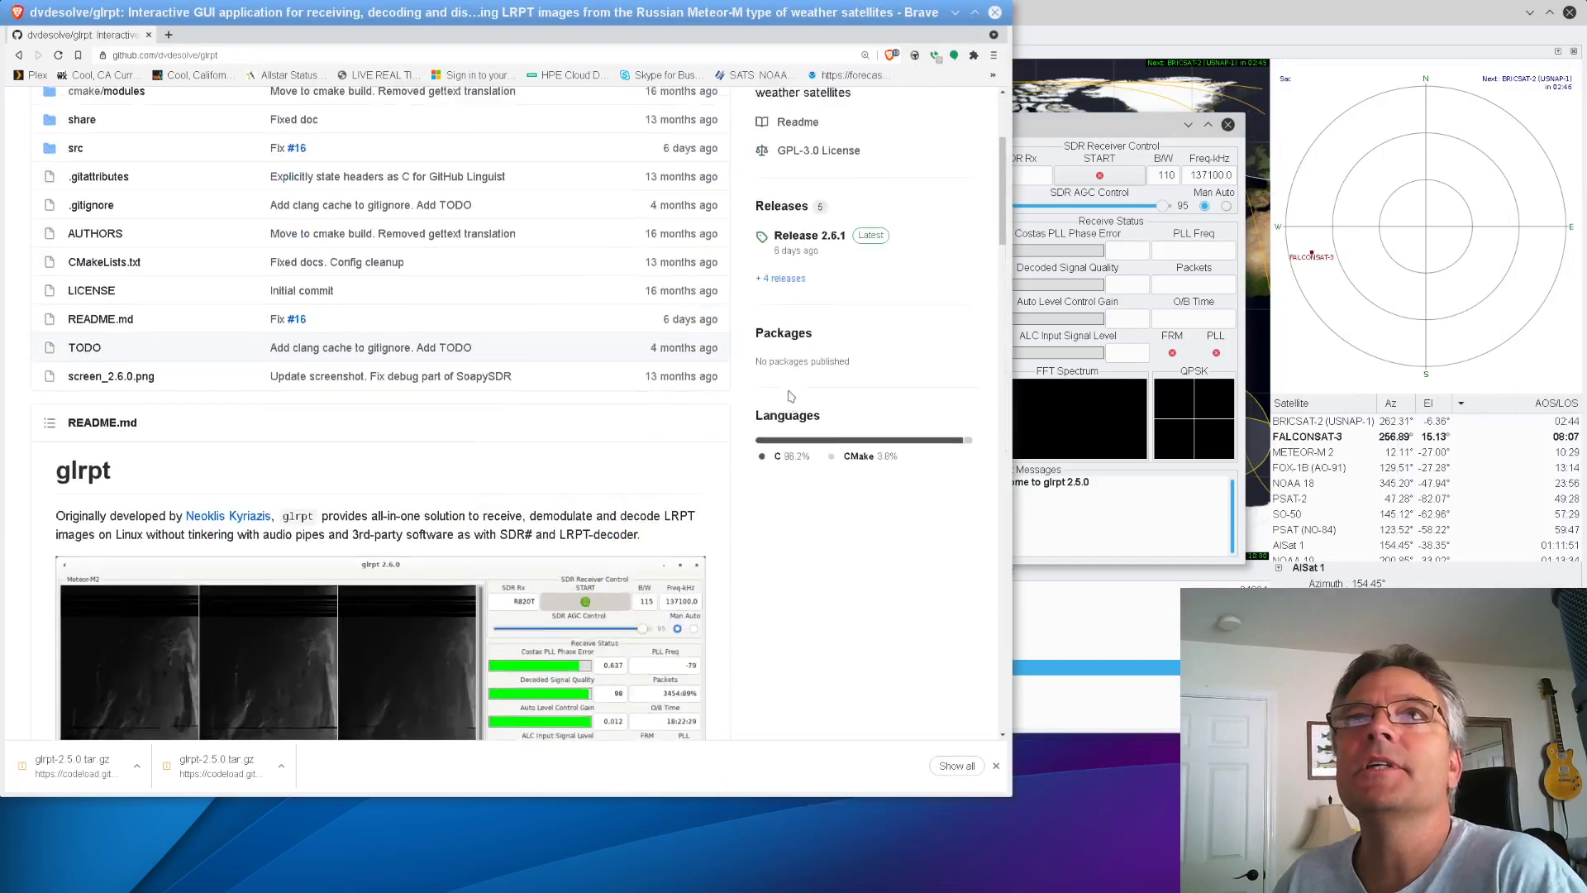
left_click(955, 12)
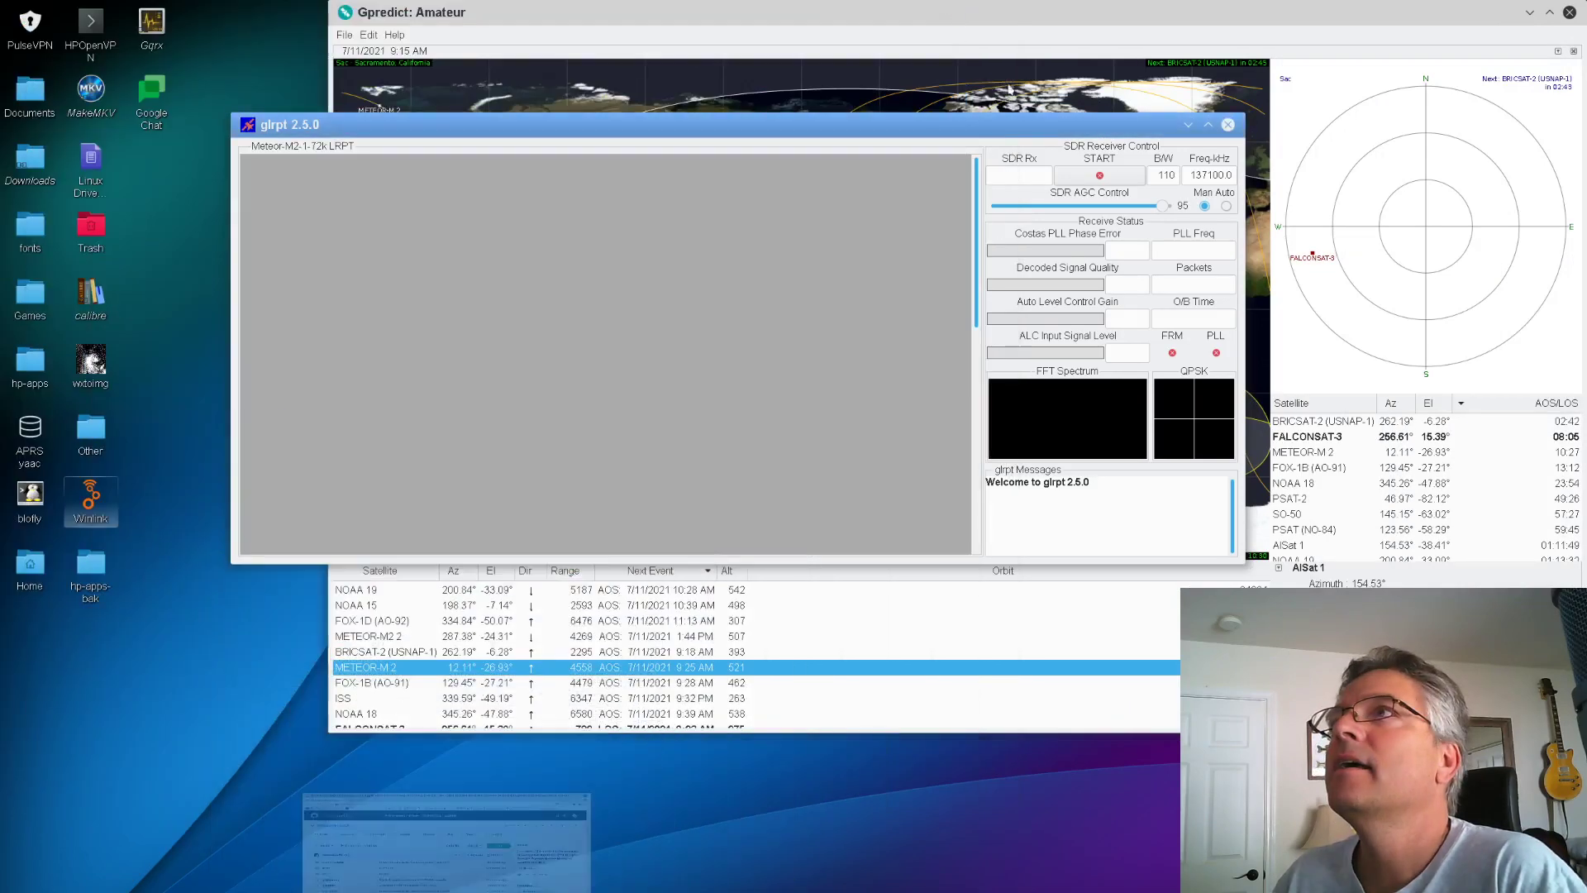
left_click_drag(1002, 130, 761, 9)
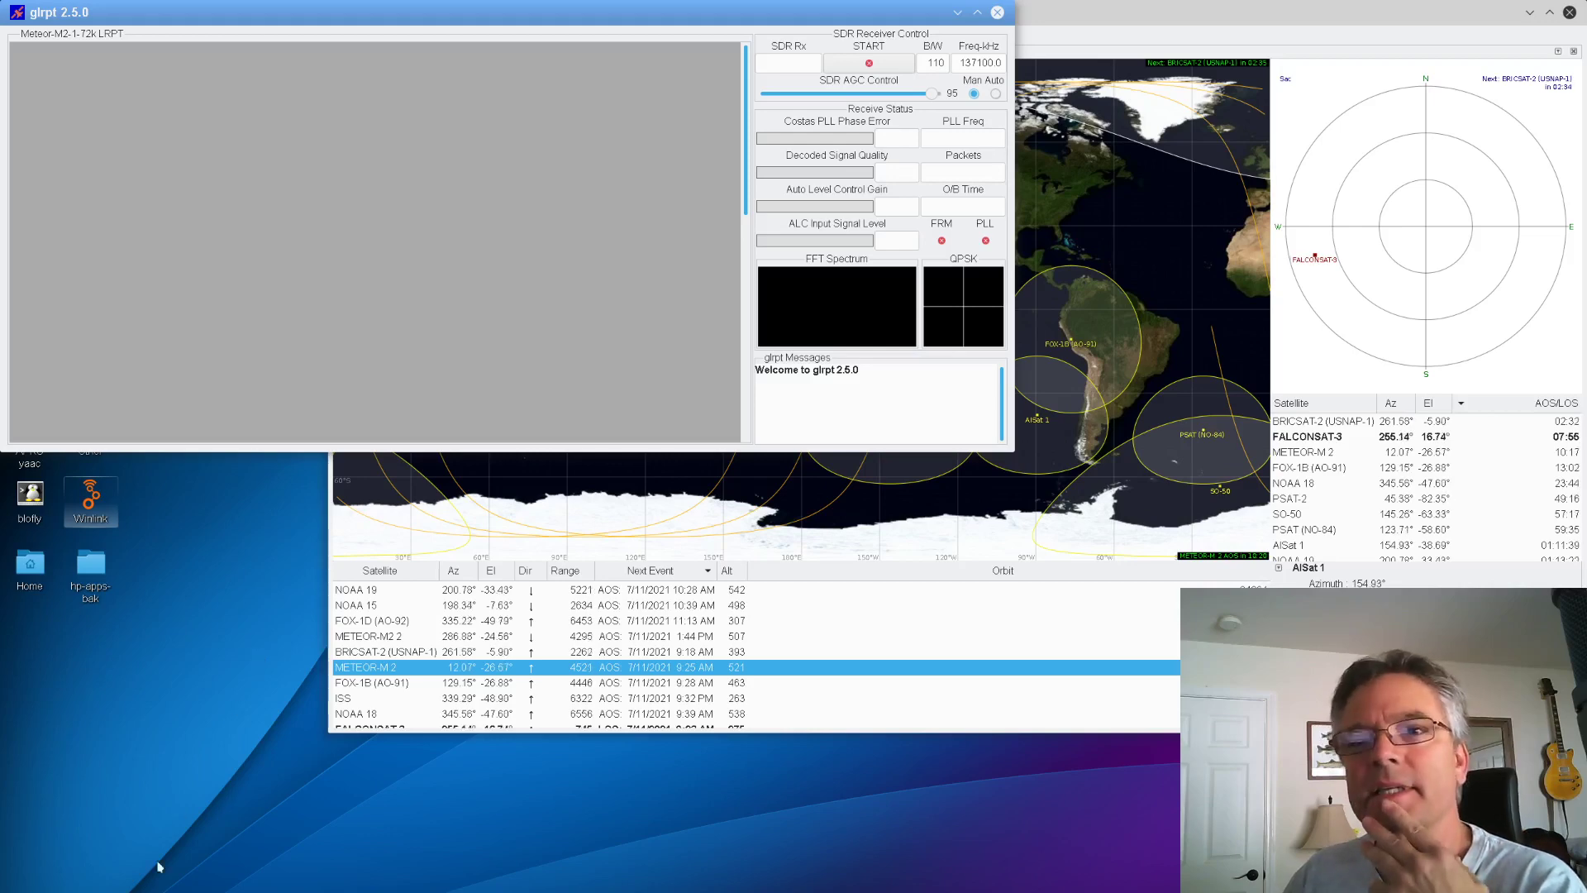
- Search images for 'rtl-sdr dongle' and preview the first dongle picture
type("r")
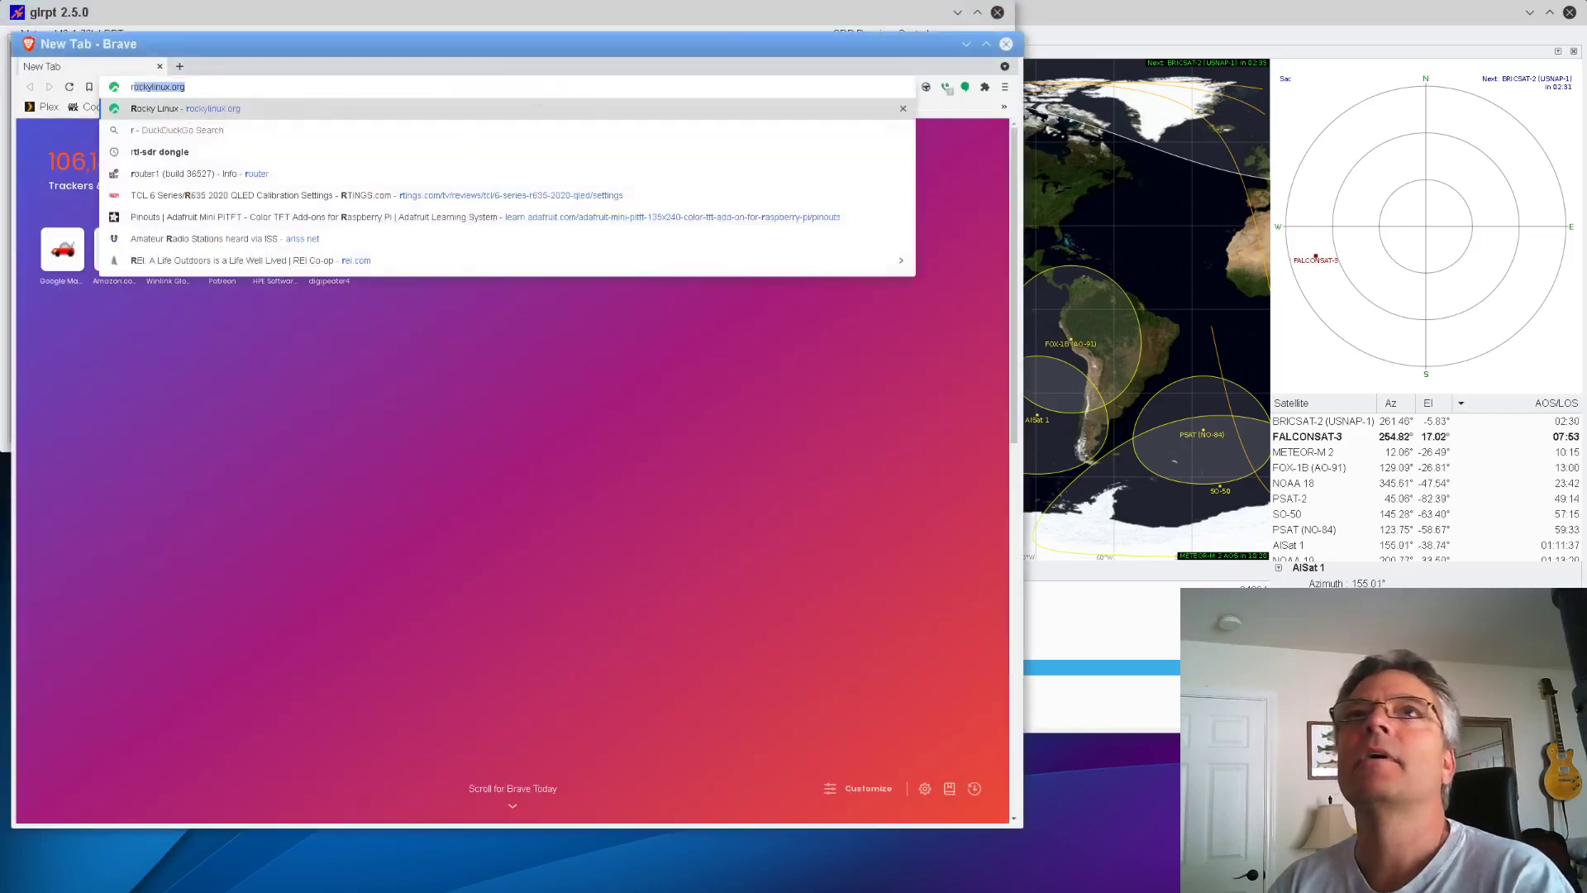
type("tl-sdr dongle")
key("Return")
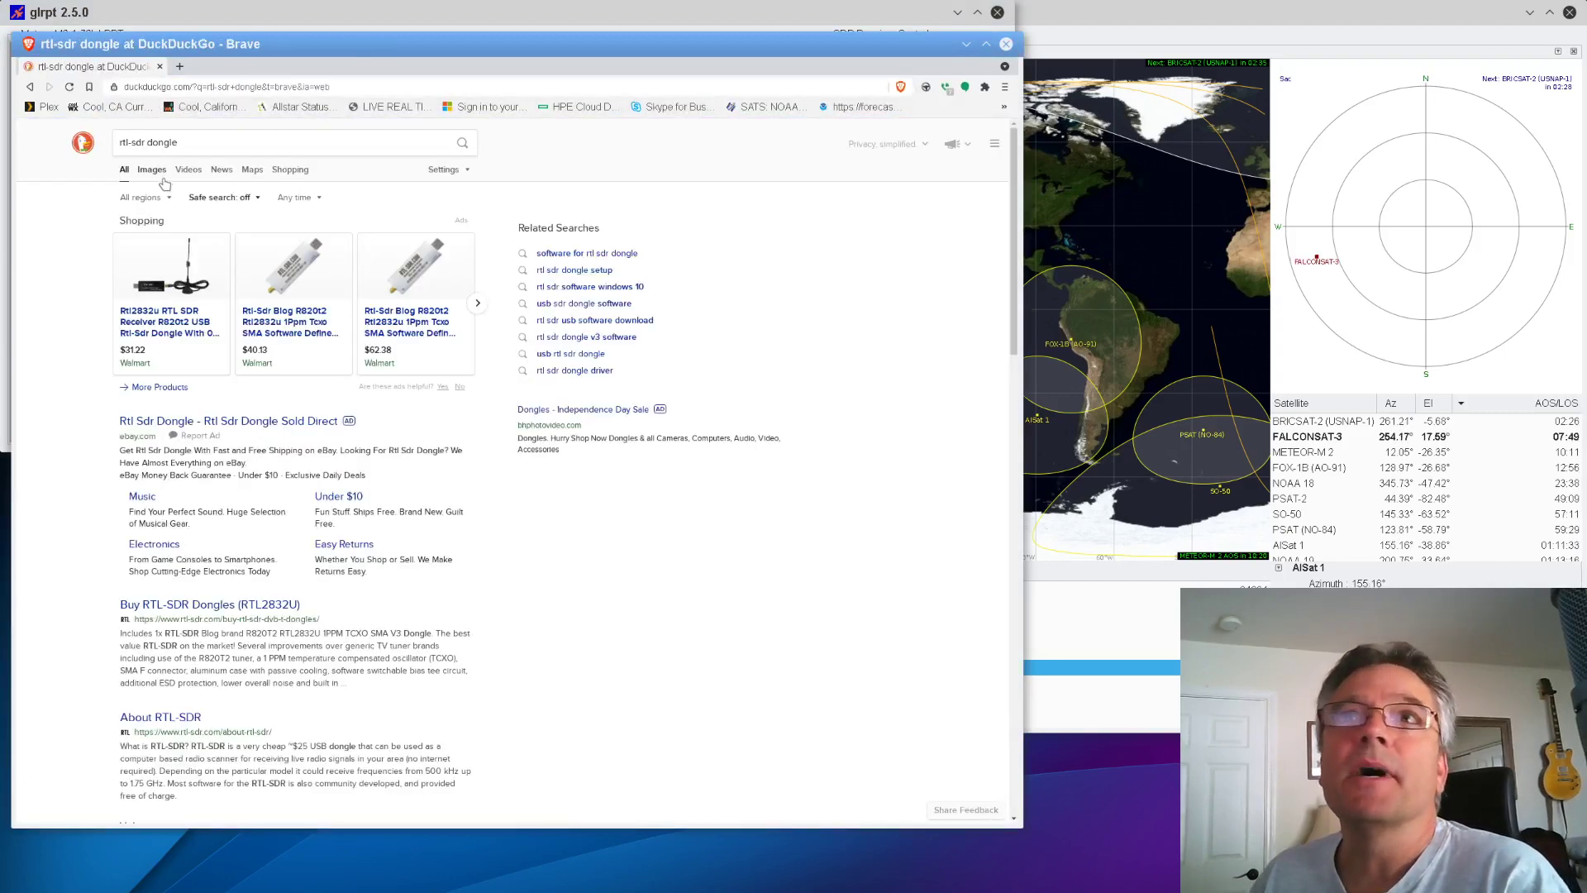
left_click(152, 169)
left_click(176, 295)
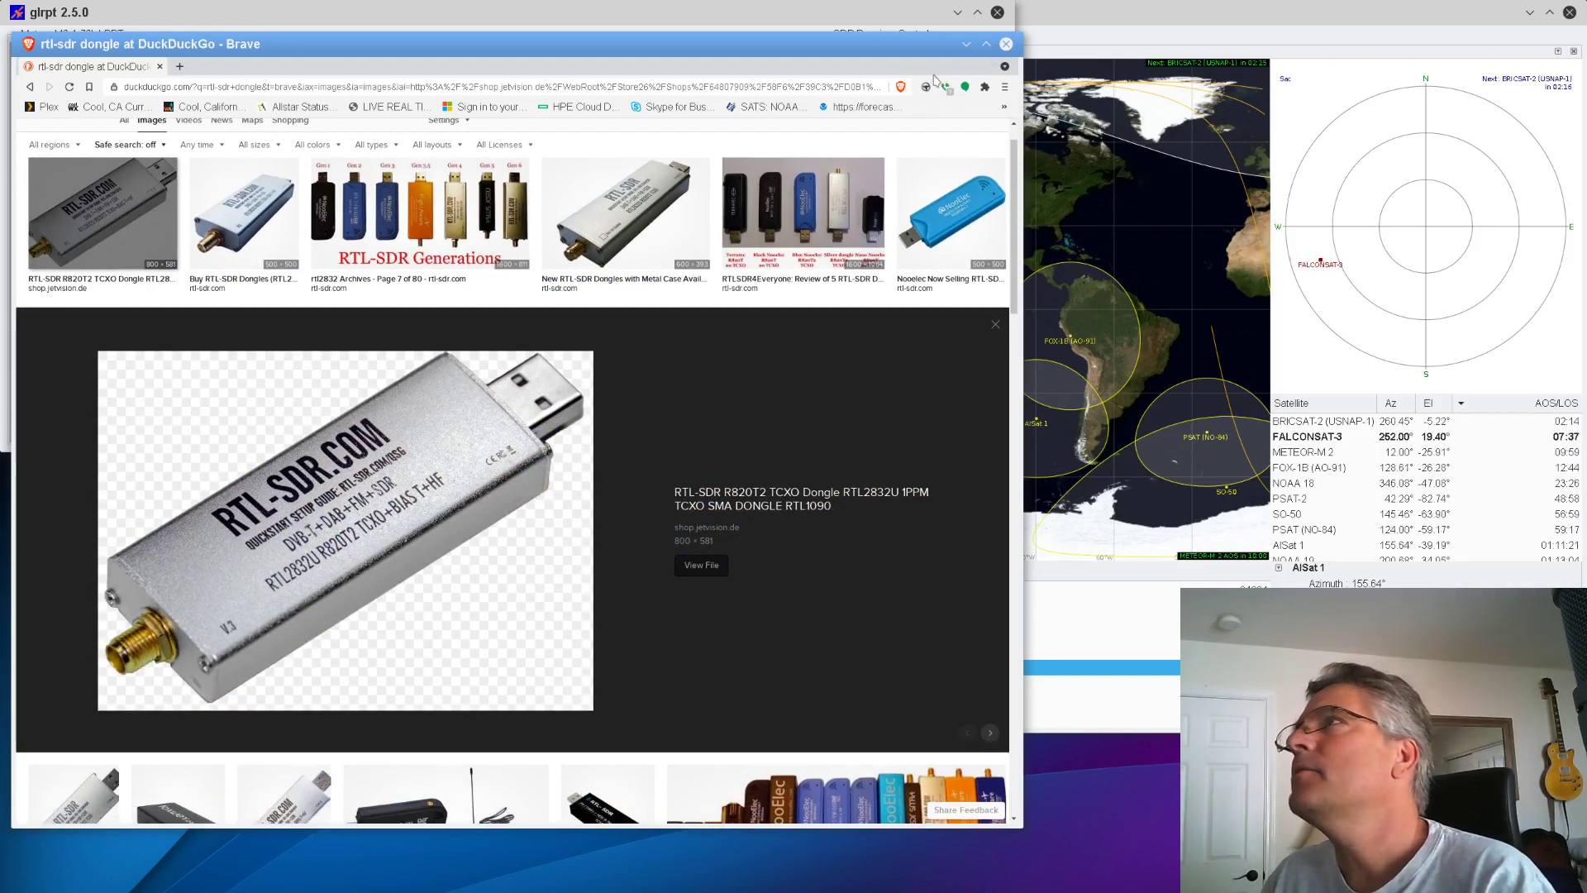
- Shift the browser window aside and close it to return to glrpt
left_click_drag(908, 45, 953, 83)
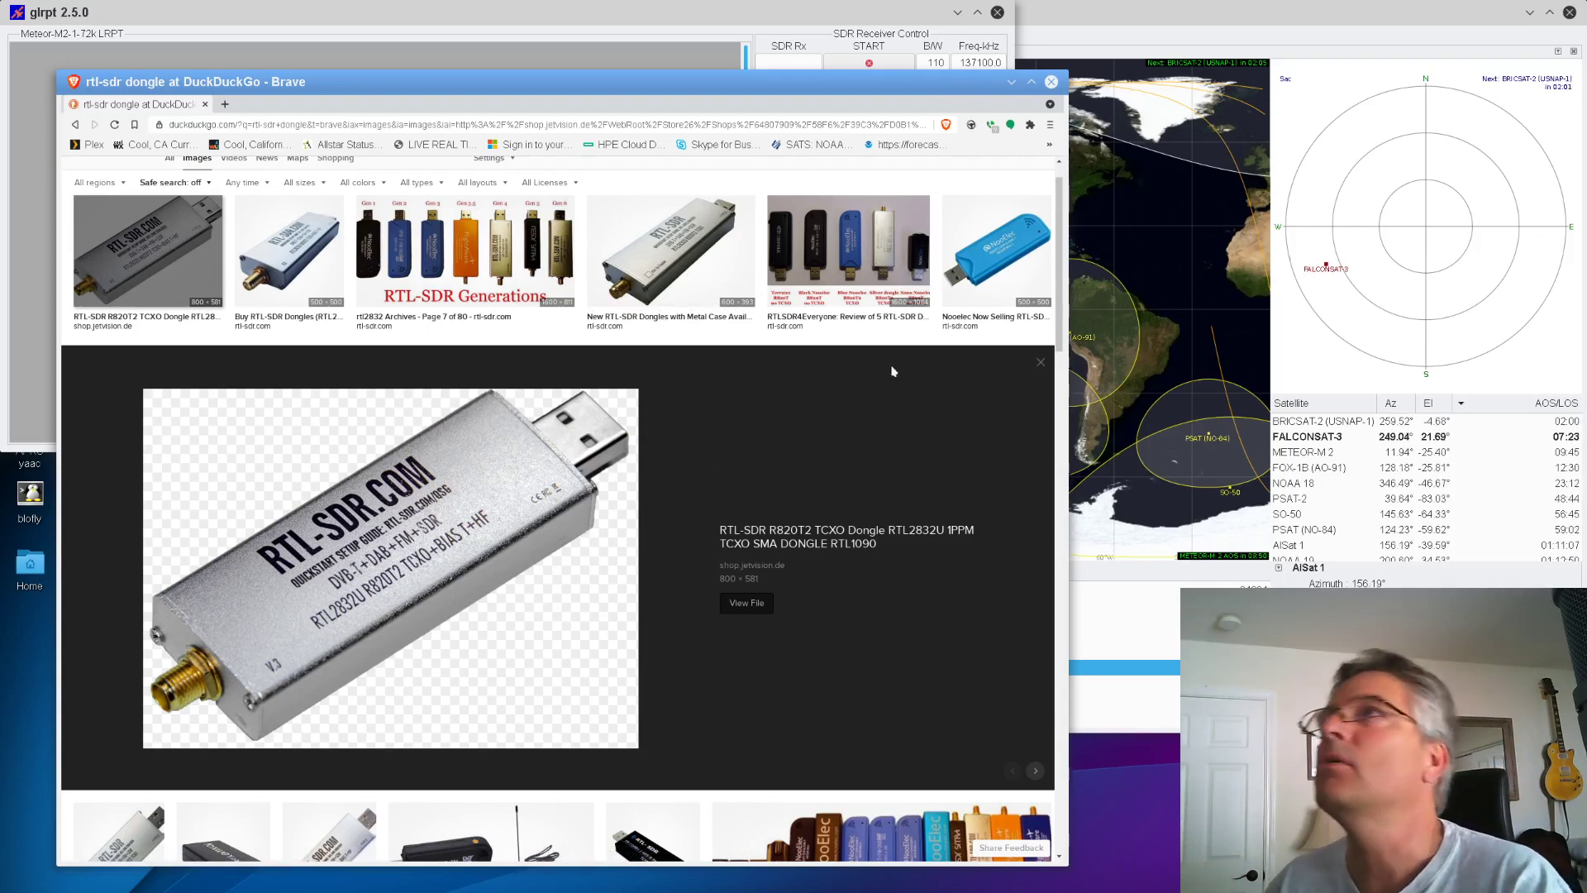
left_click_drag(905, 92, 923, 100)
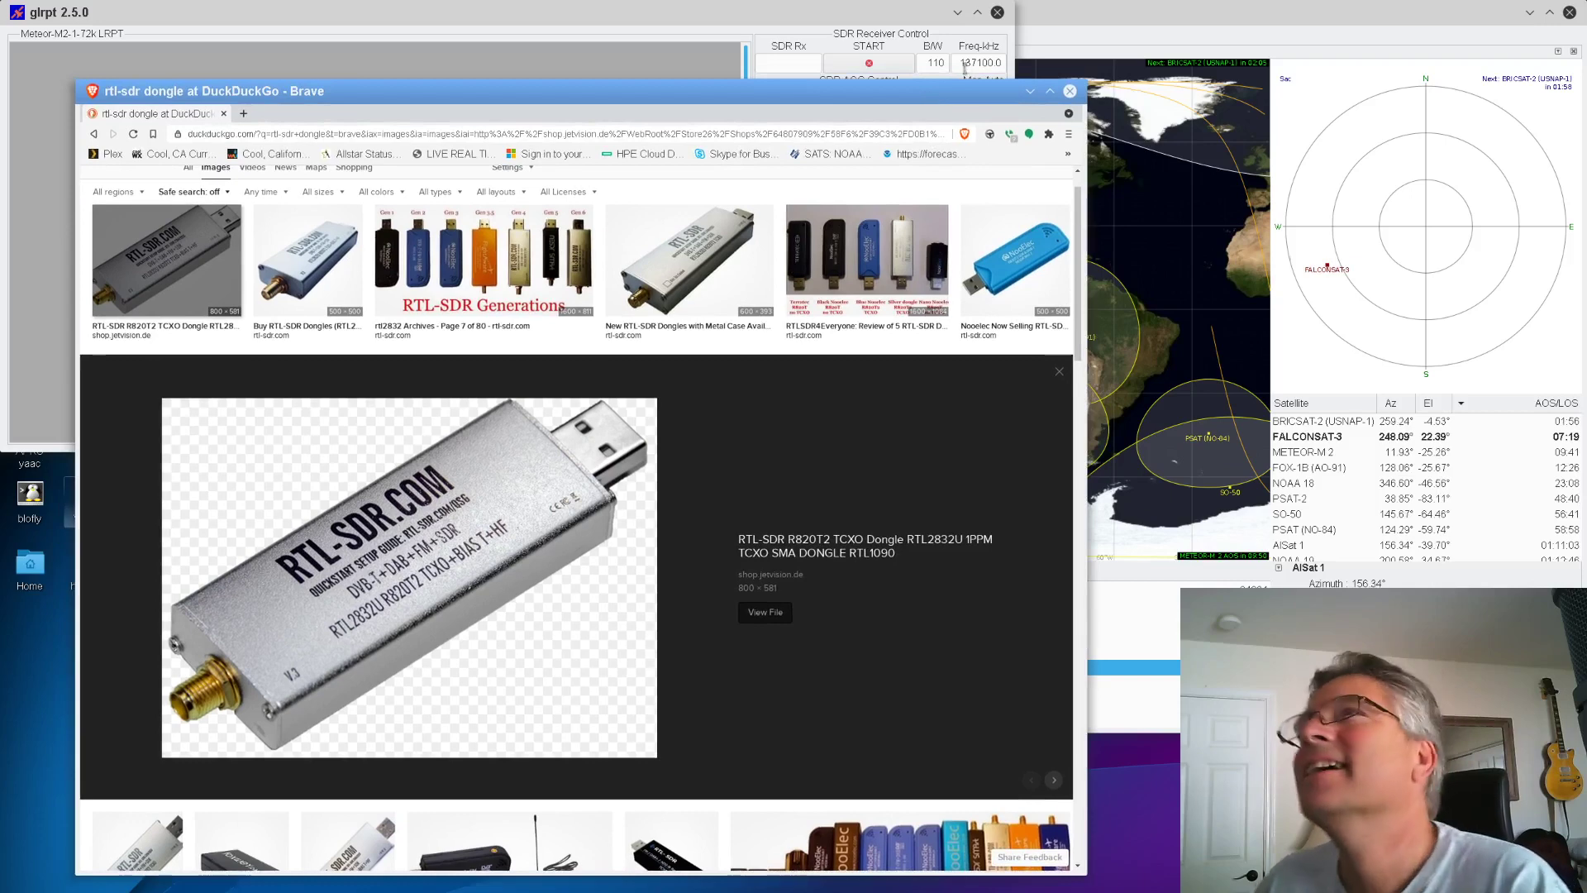
left_click_drag(965, 90, 980, 93)
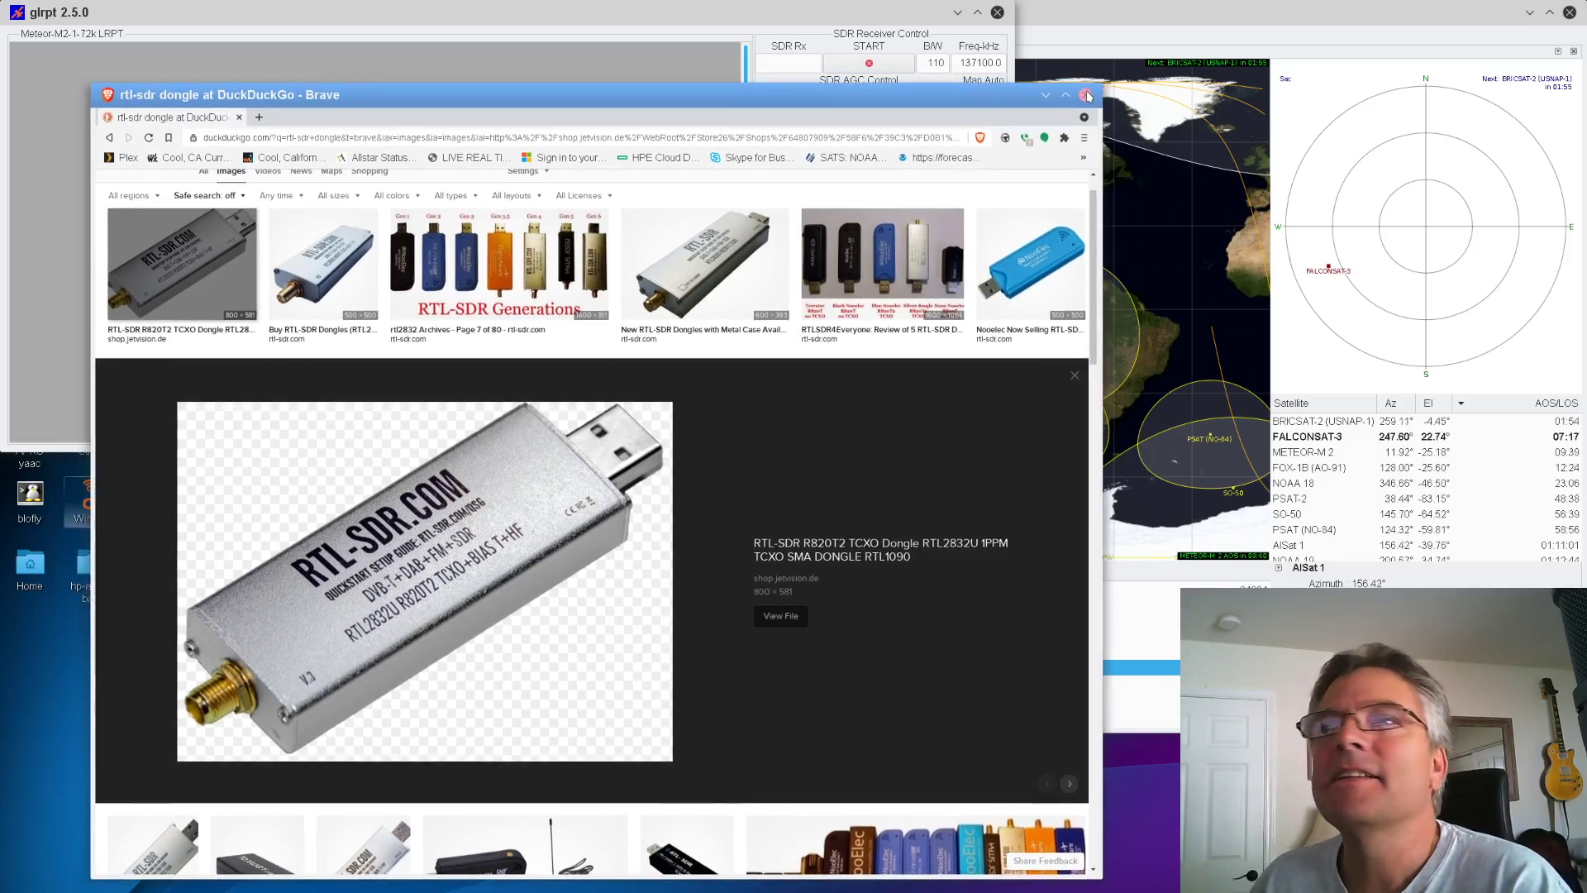
left_click(1085, 94)
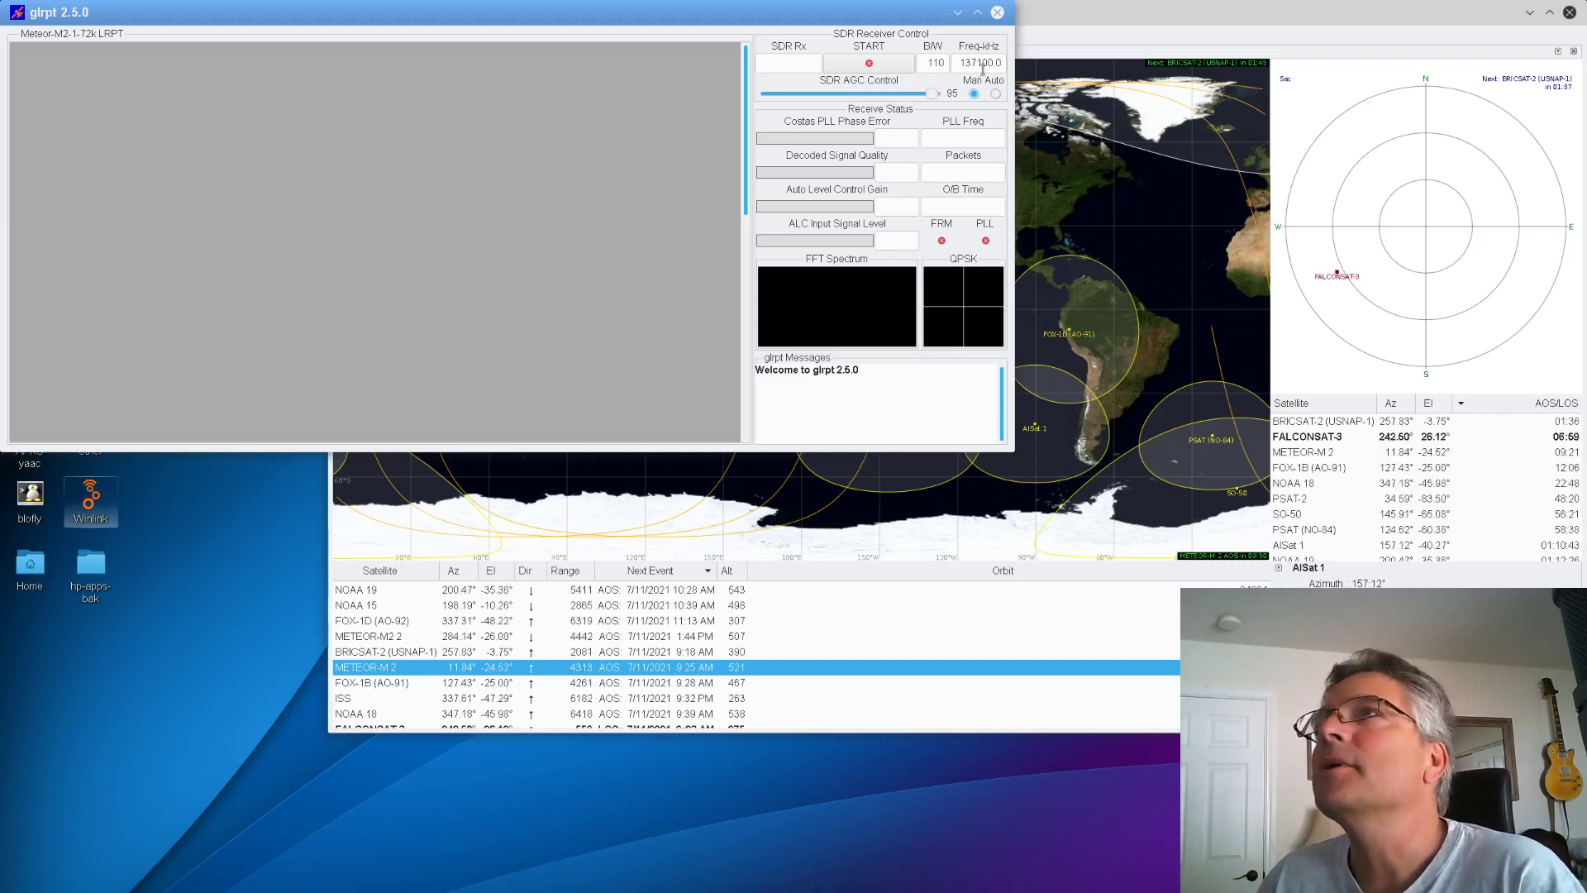
- Select the Meteor-M2-1-72k satellite profile in glrpt, then bring Gpredict forward
right_click(454, 171)
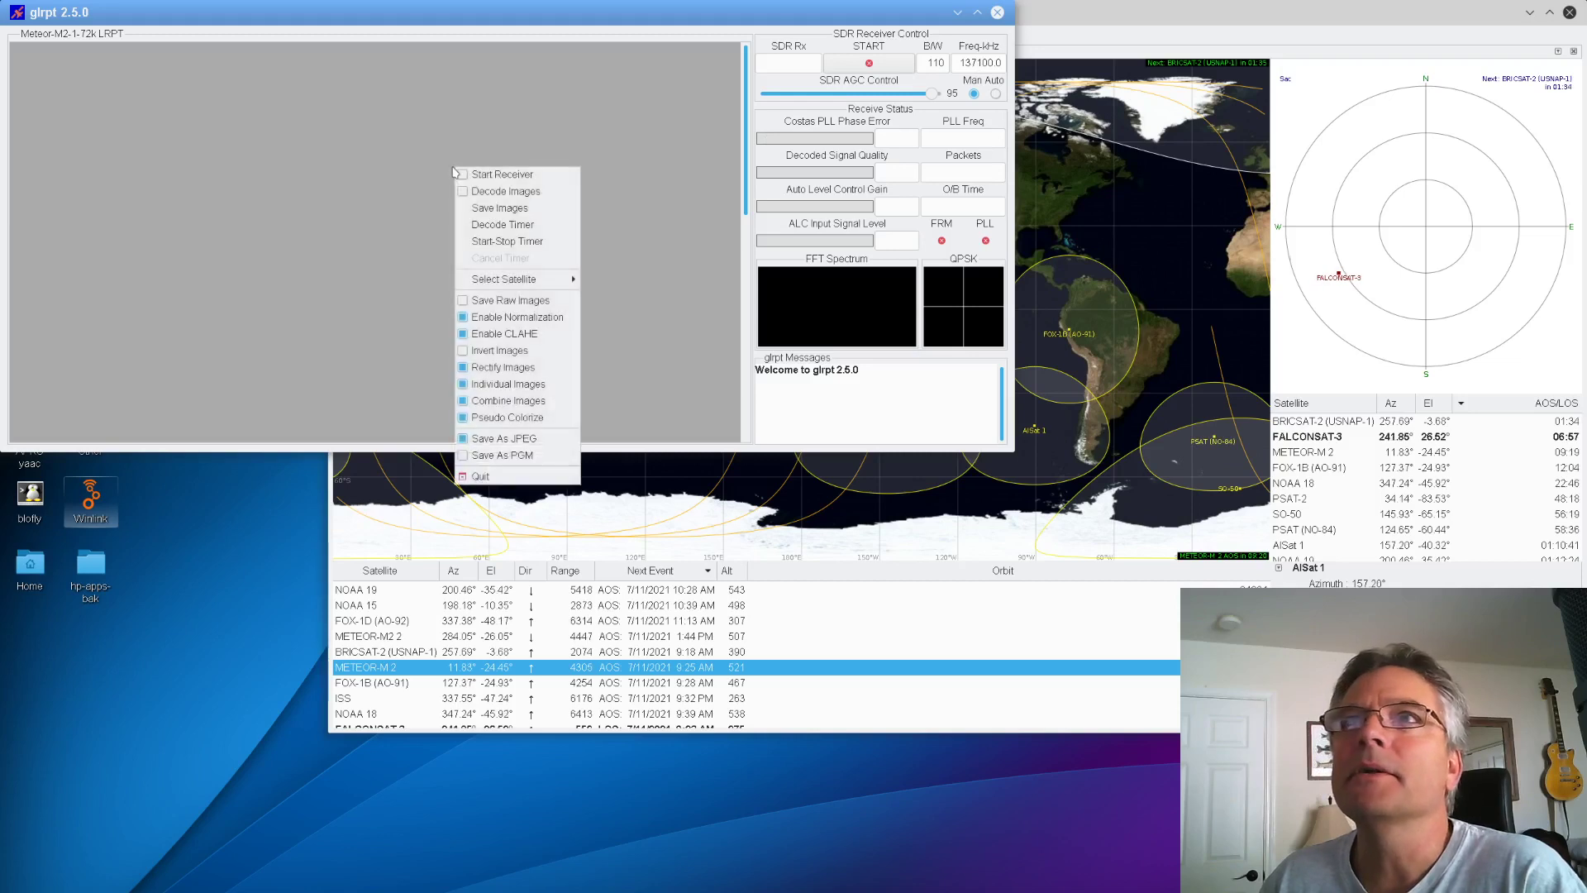
mouse_move(519, 280)
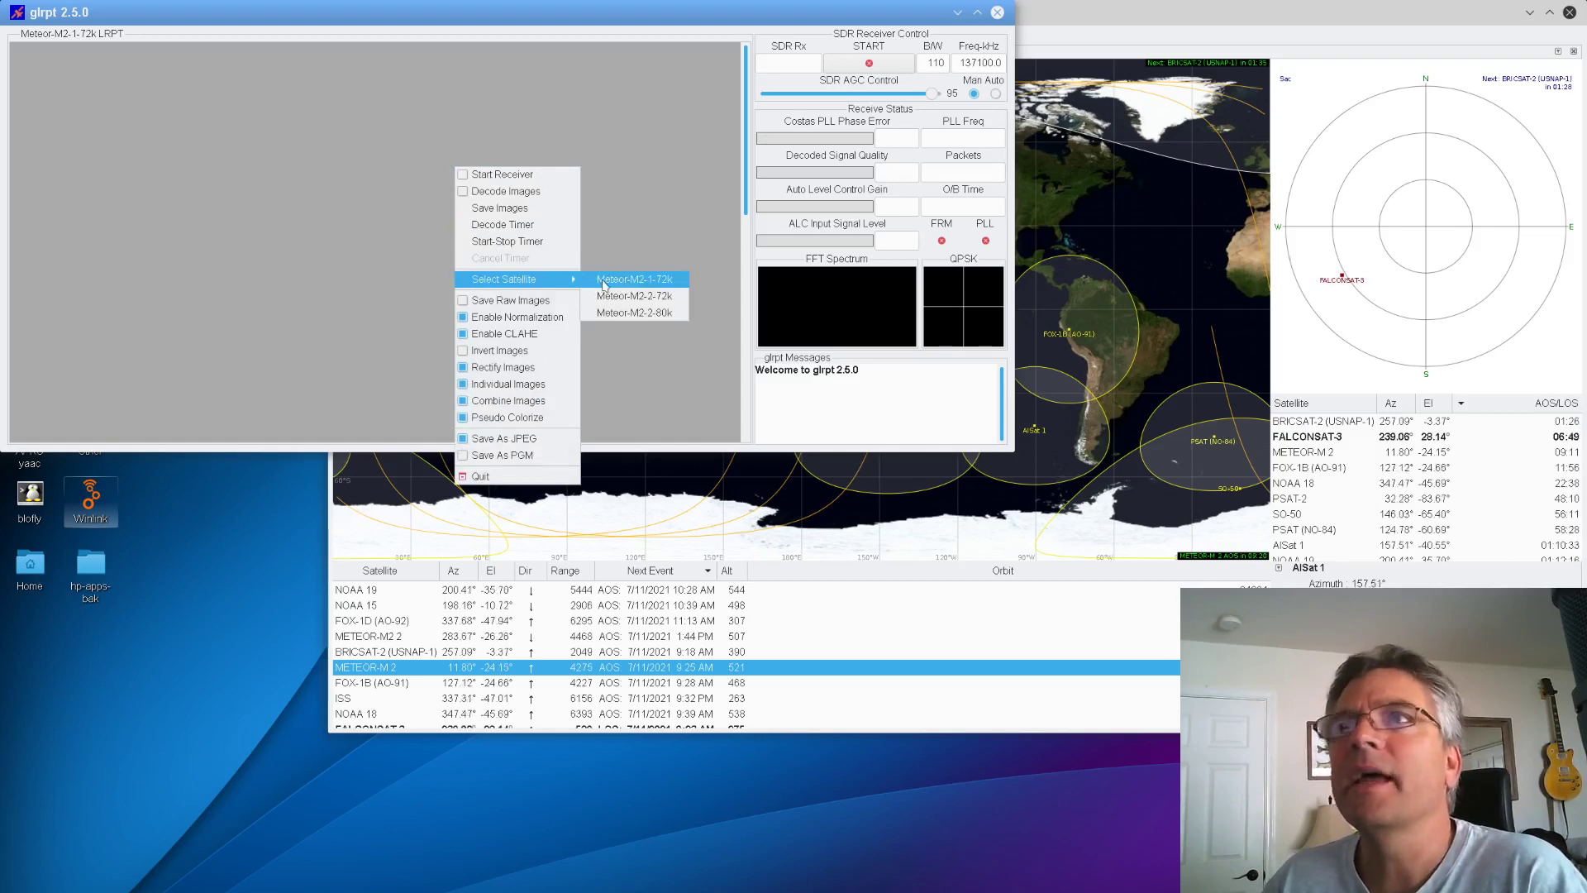
left_click(603, 283)
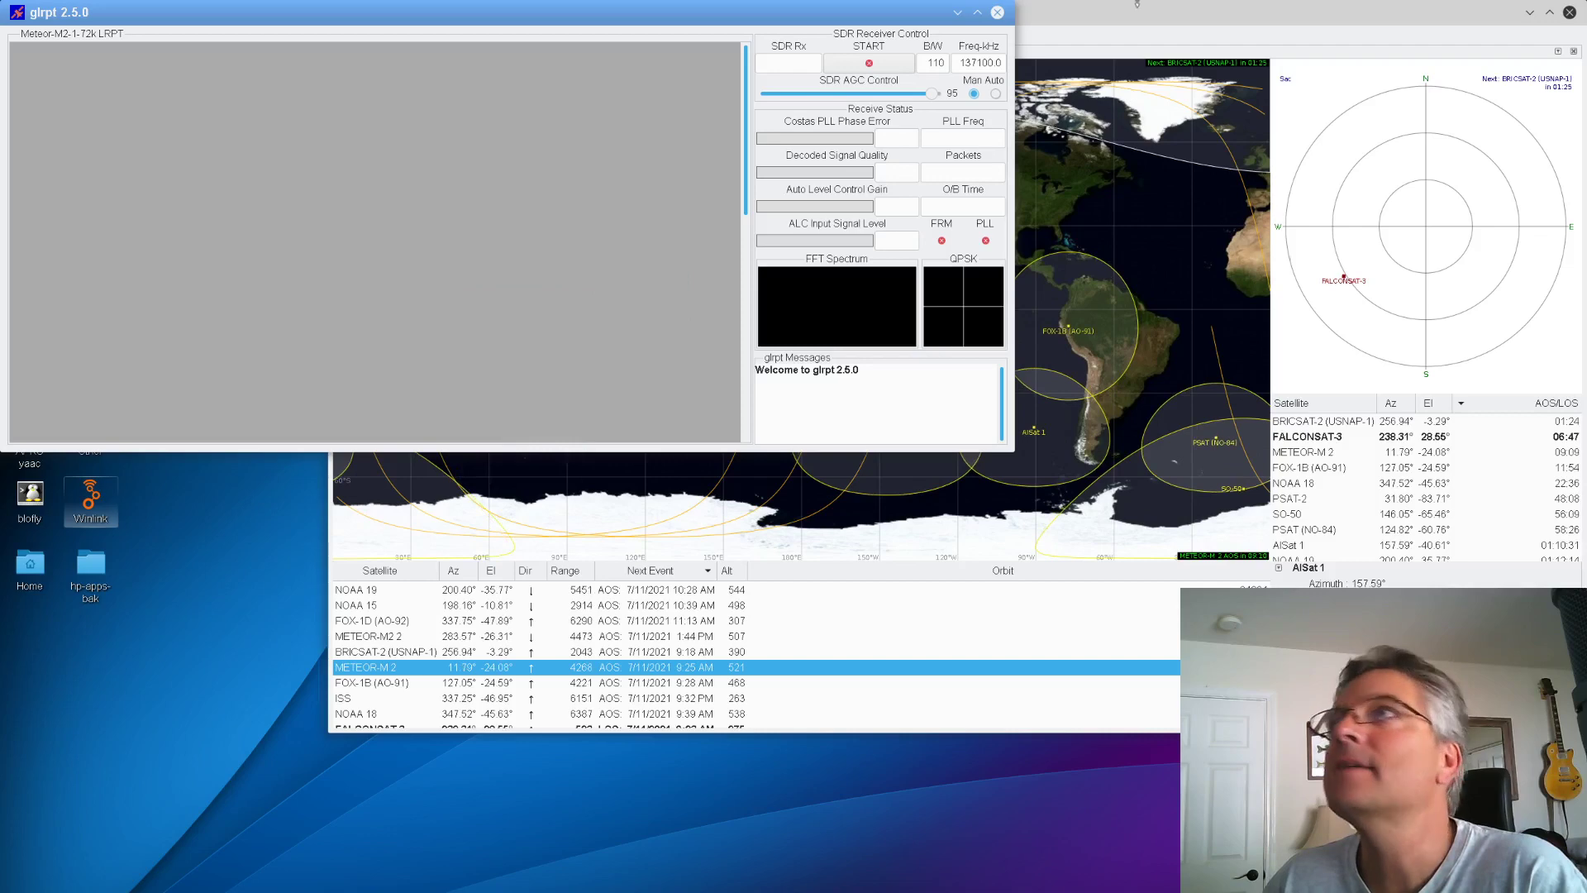
left_click(1142, 4)
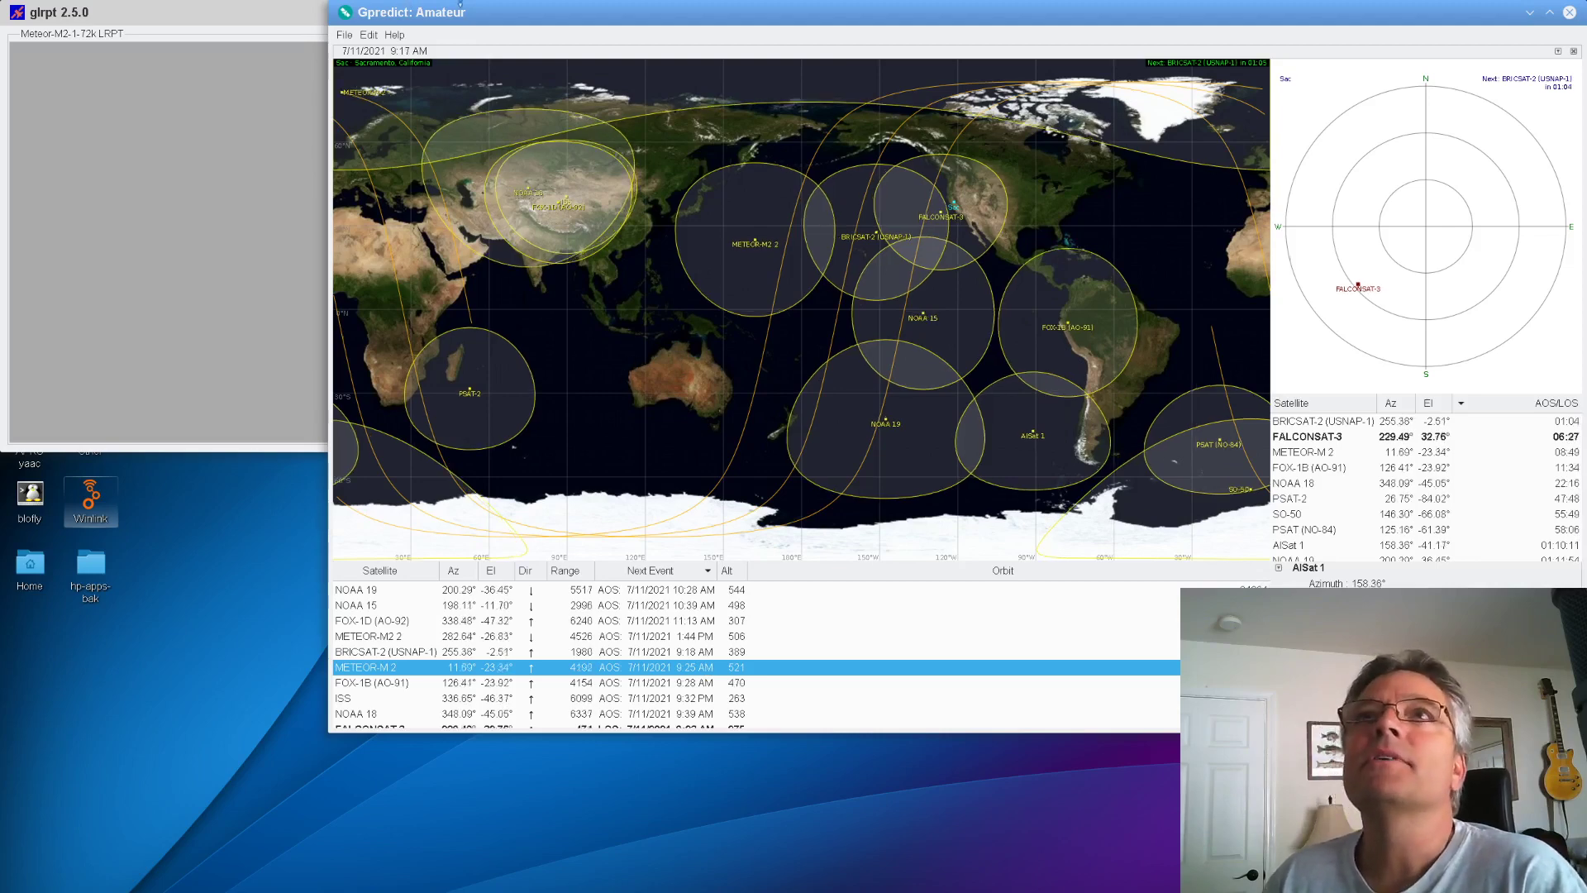
key("alt+Tab")
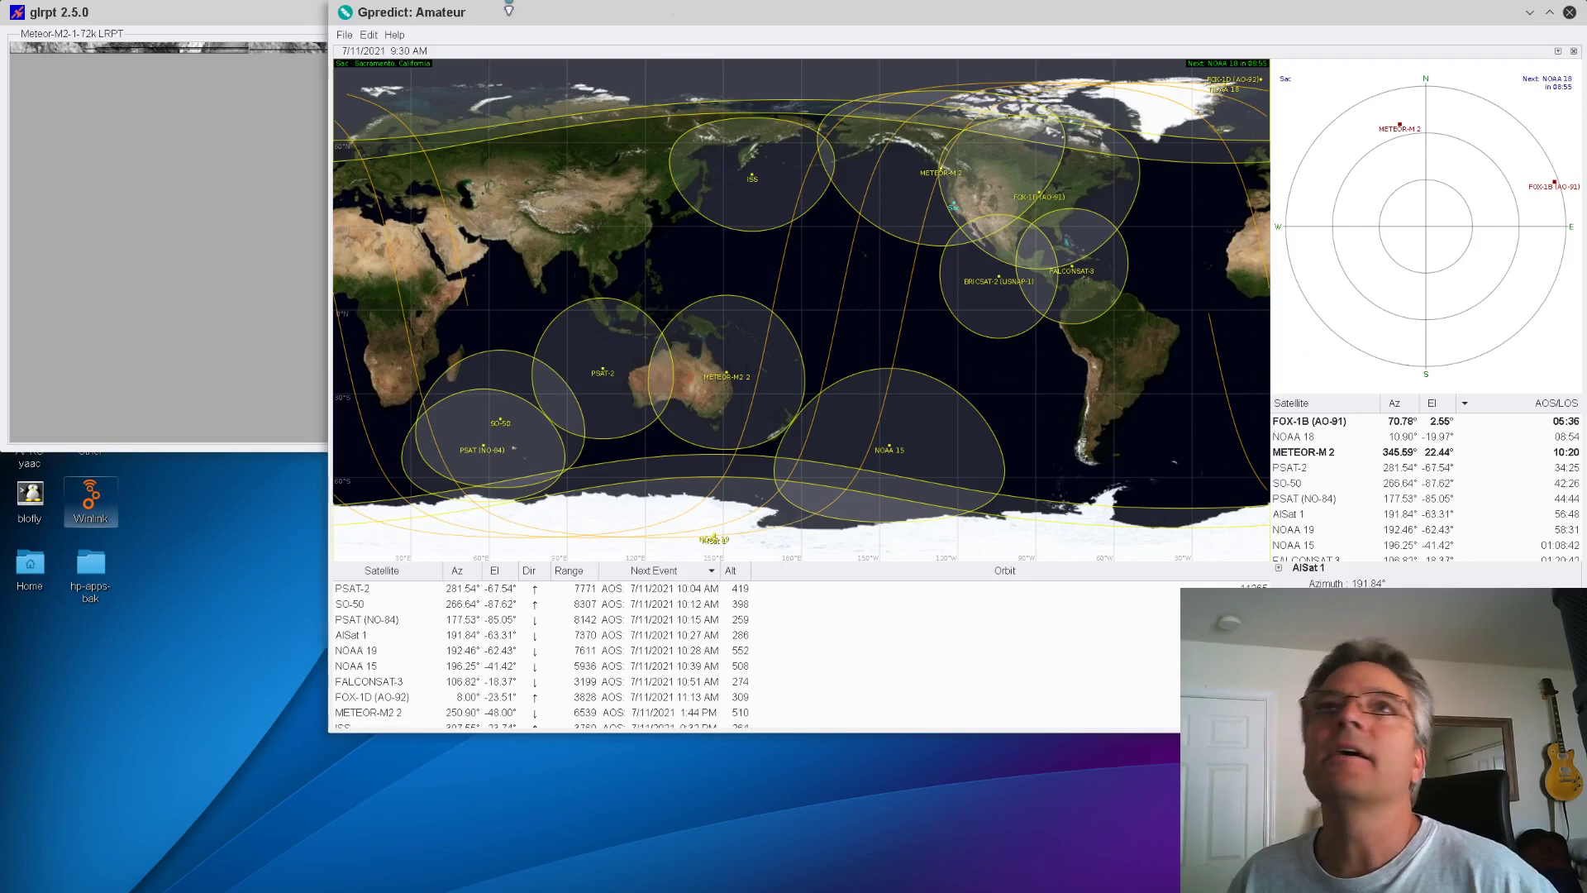
- Pick Meteor-M2-1-72k from glrpt's Select Satellite menu and start the receiver decoding
left_click(281, 10)
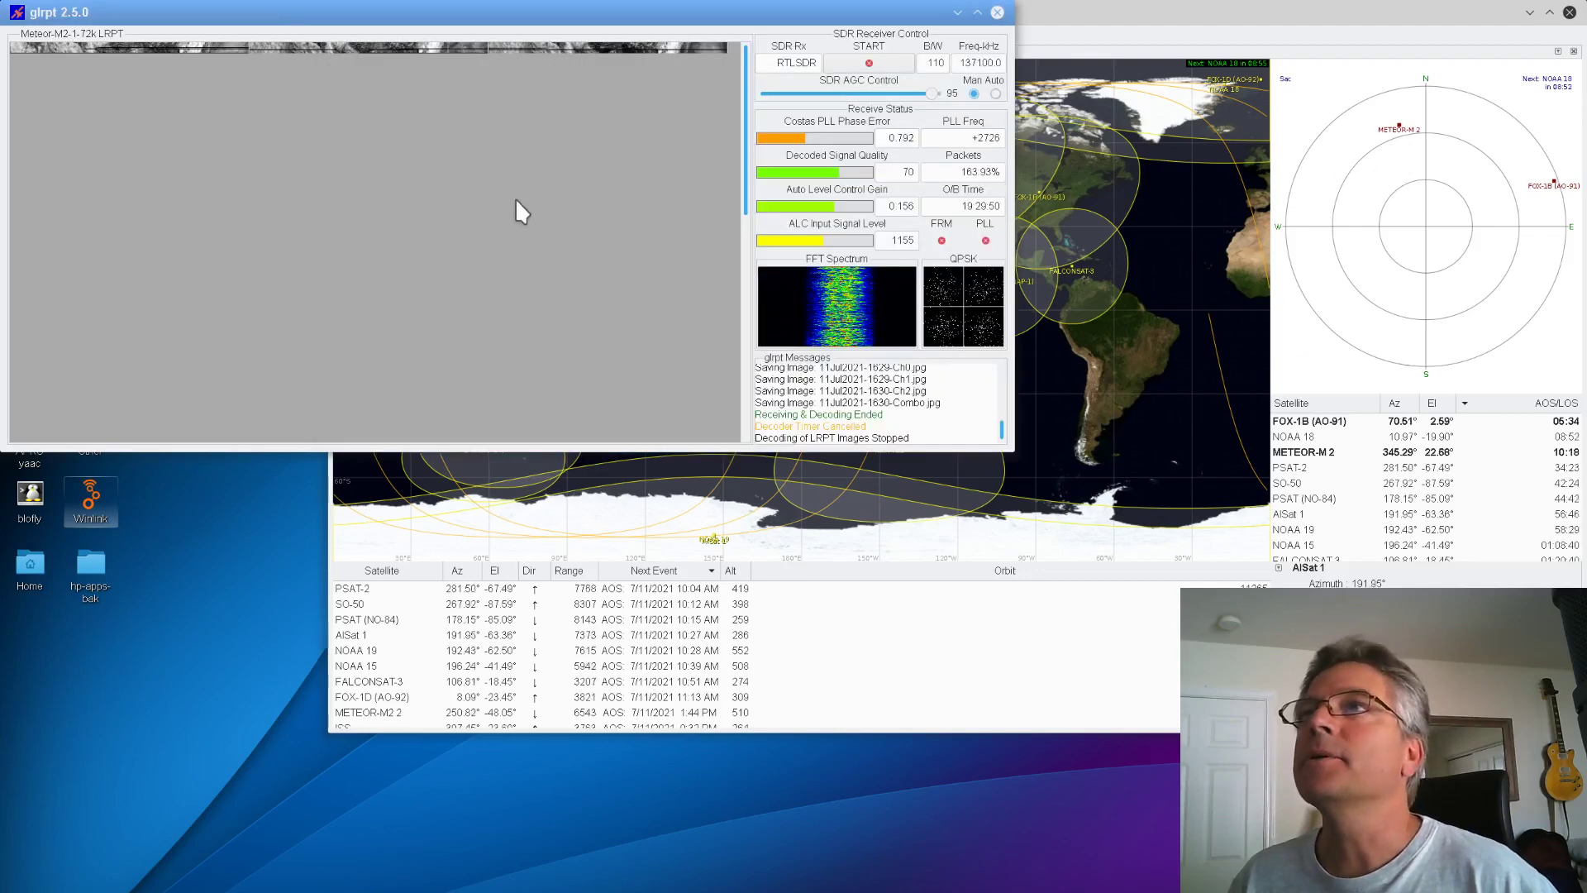
right_click(516, 220)
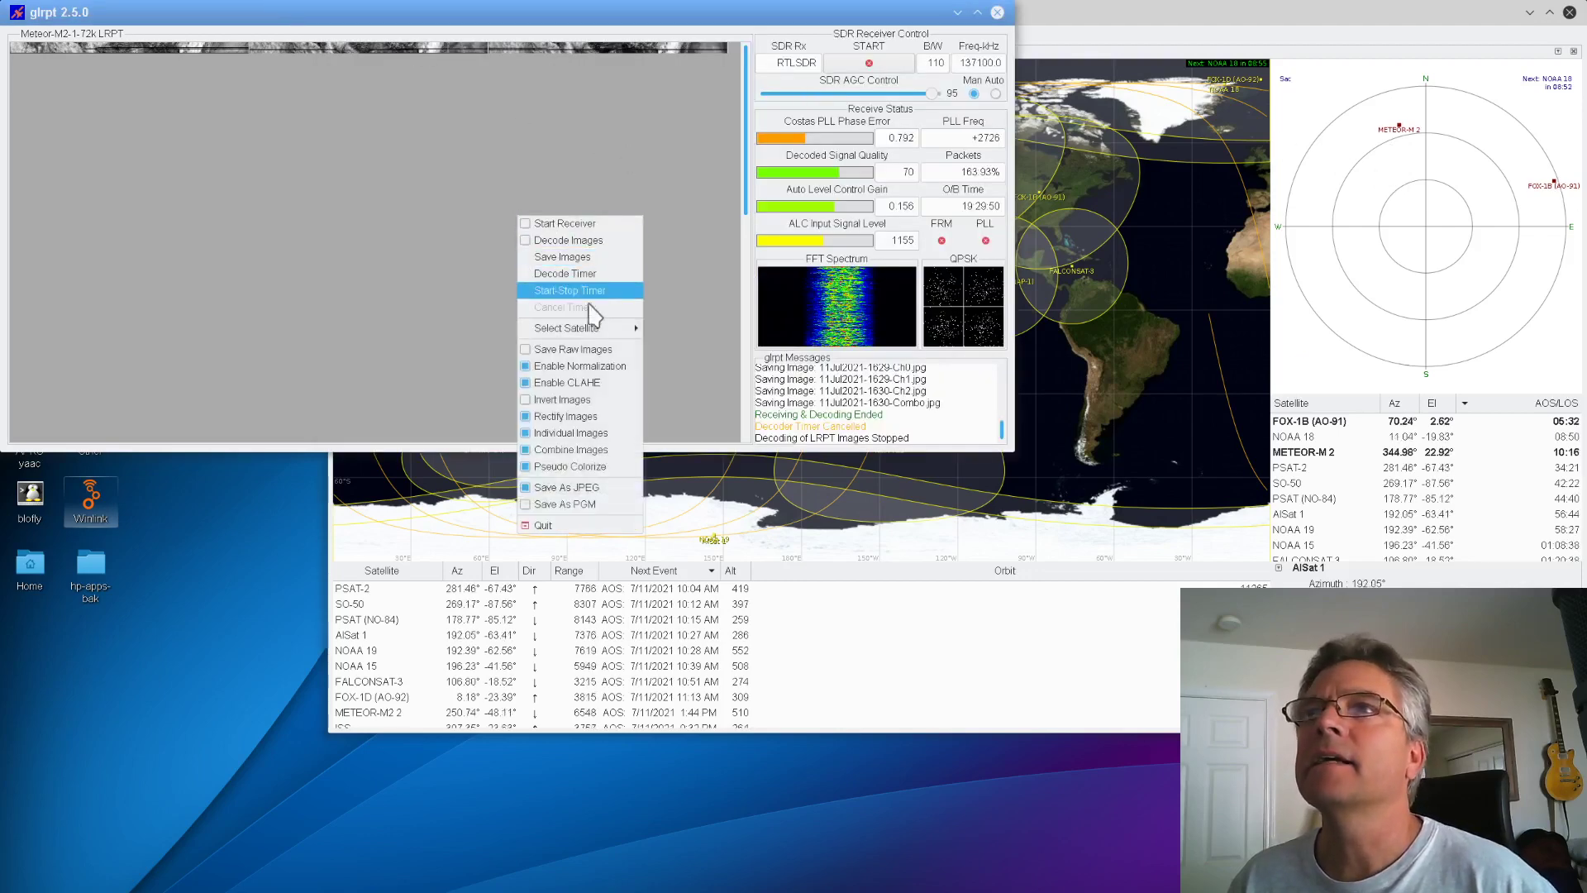
mouse_move(602, 330)
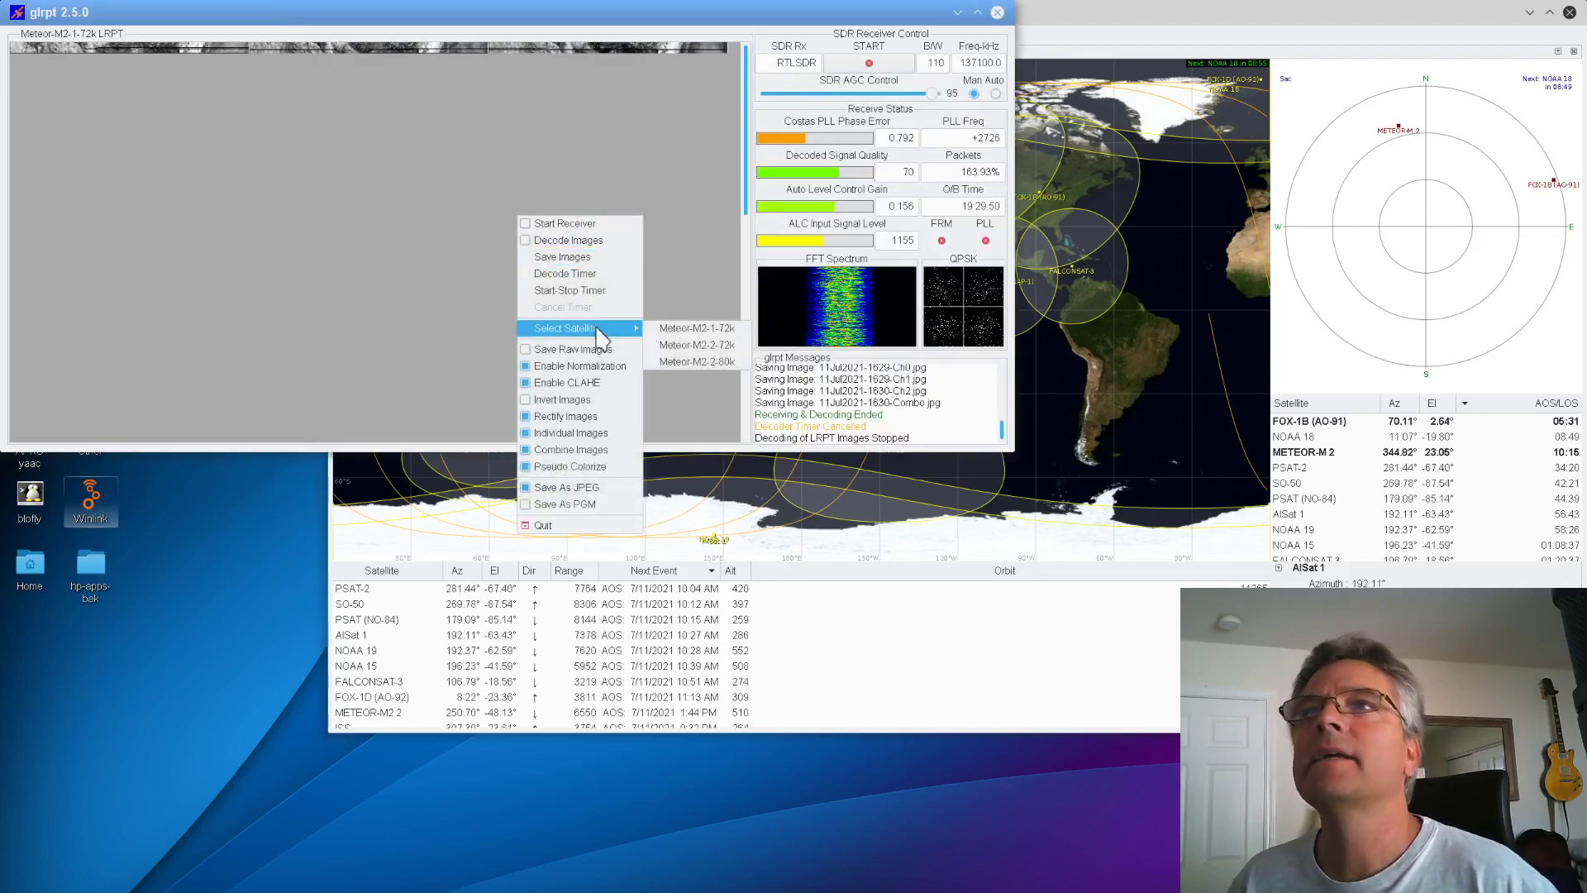
left_click(671, 329)
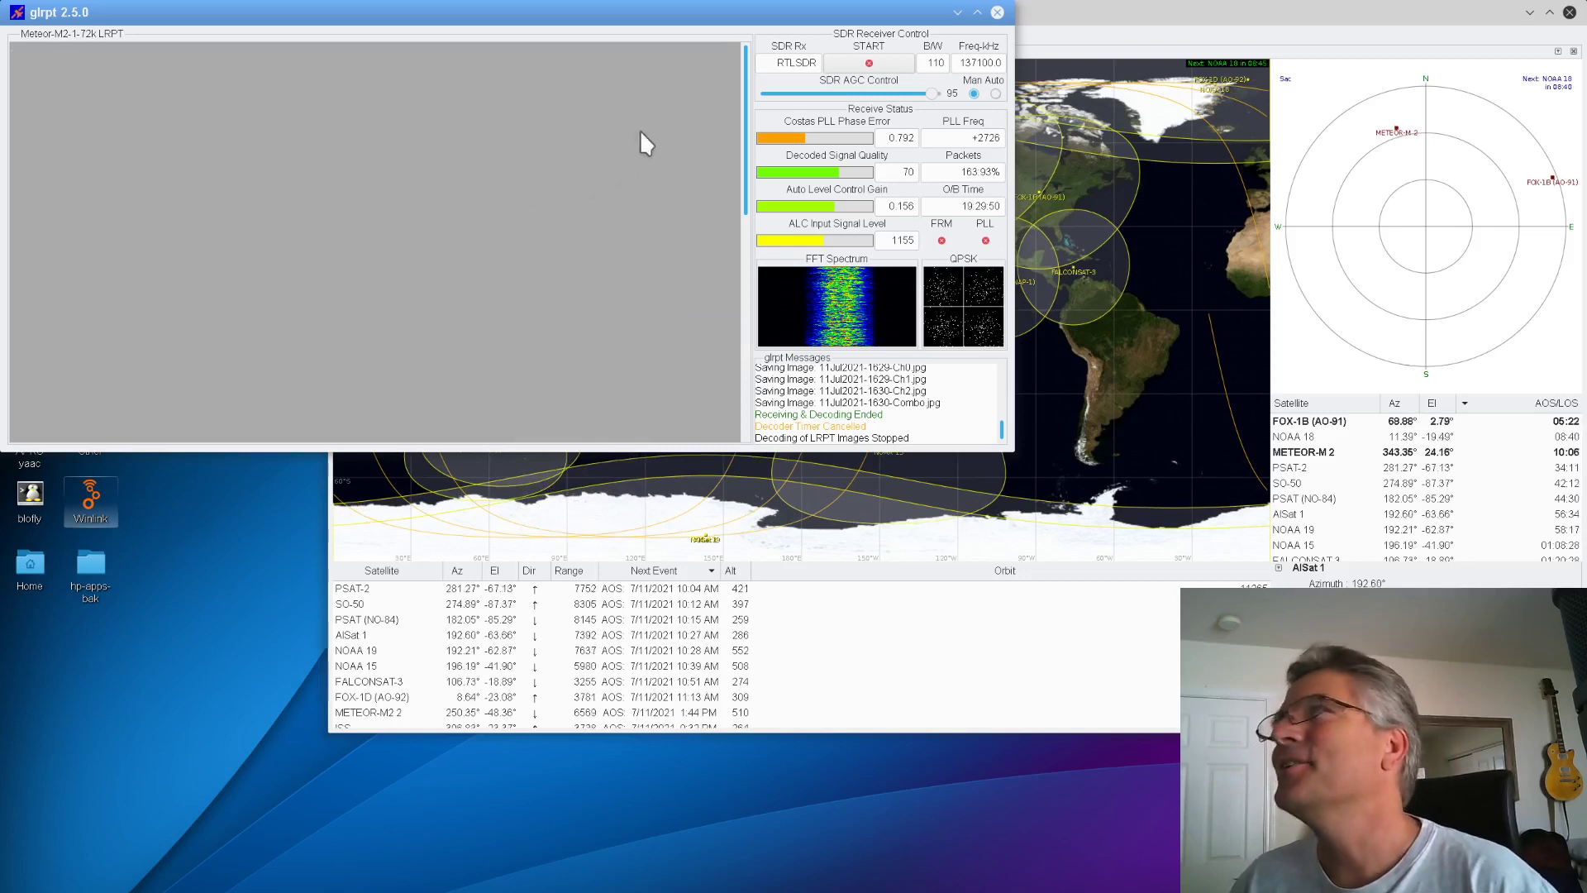
left_click(899, 63)
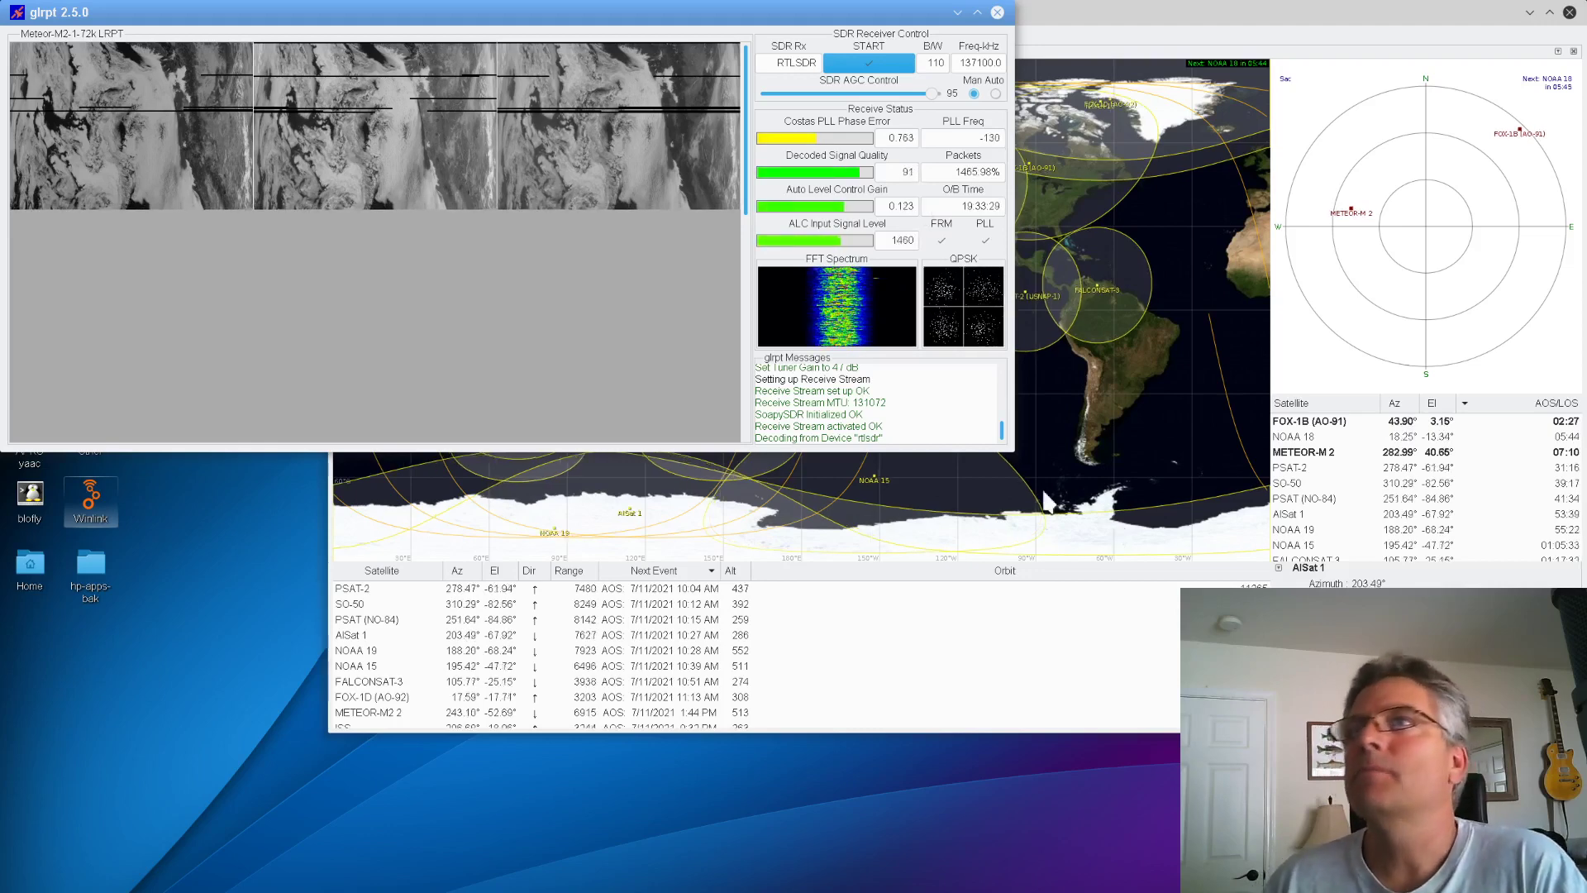
- Resize the glrpt window larger so the whole receiver message log is visible
left_click_drag(1005, 444, 1166, 685)
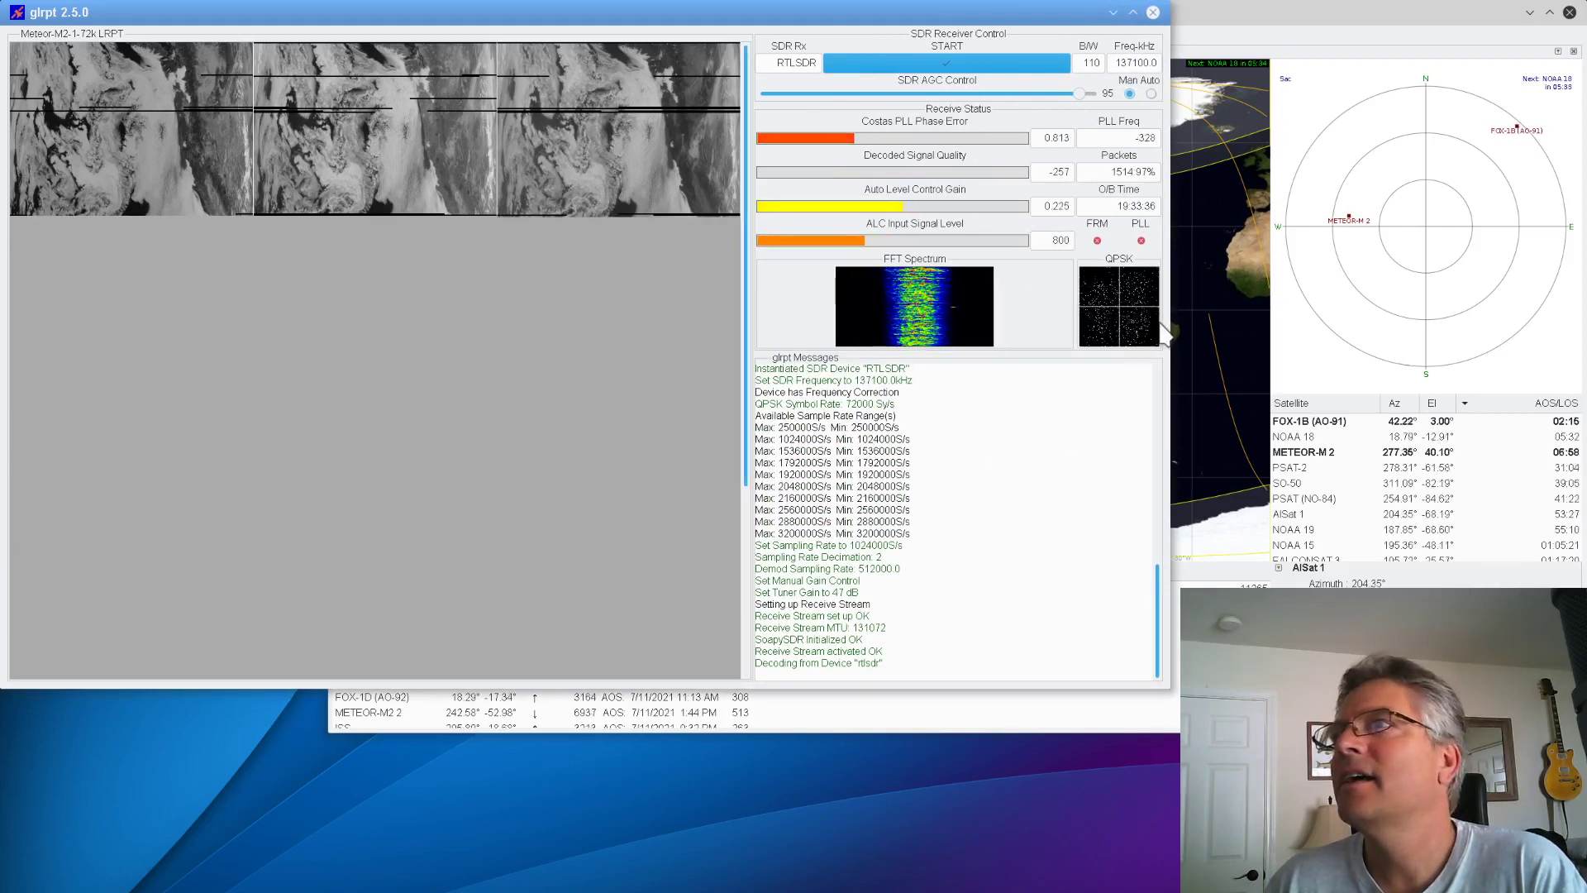
- Widen the glrpt window slightly further to the right
left_click_drag(1170, 326, 1237, 334)
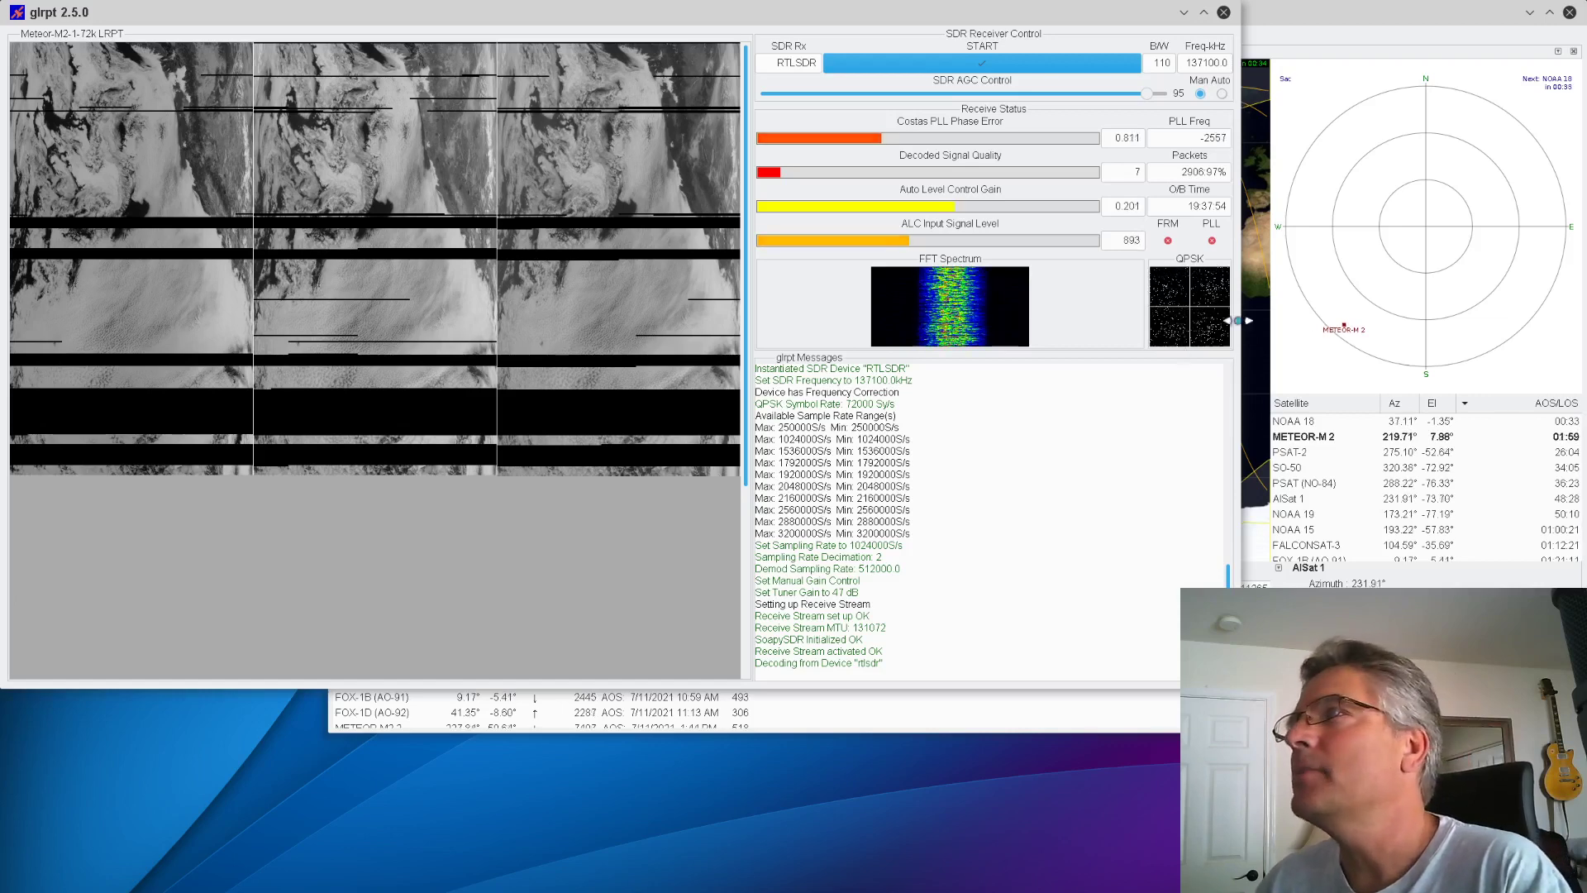
- Check the satellite tracker, then return to glrpt while the pass keeps receiving
left_click(1417, 11)
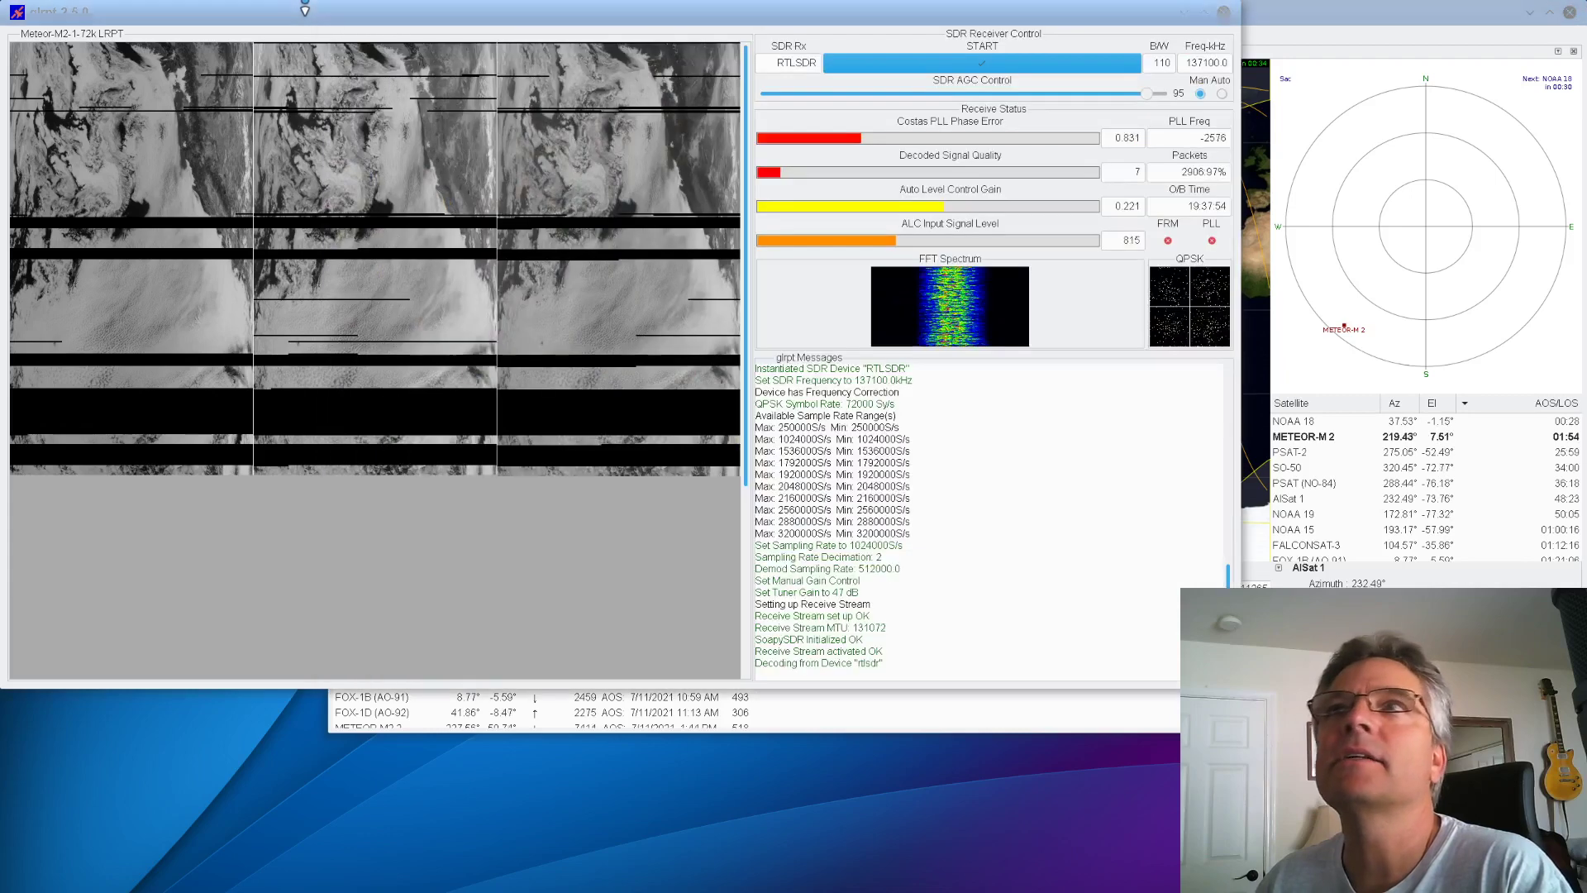
left_click(306, 10)
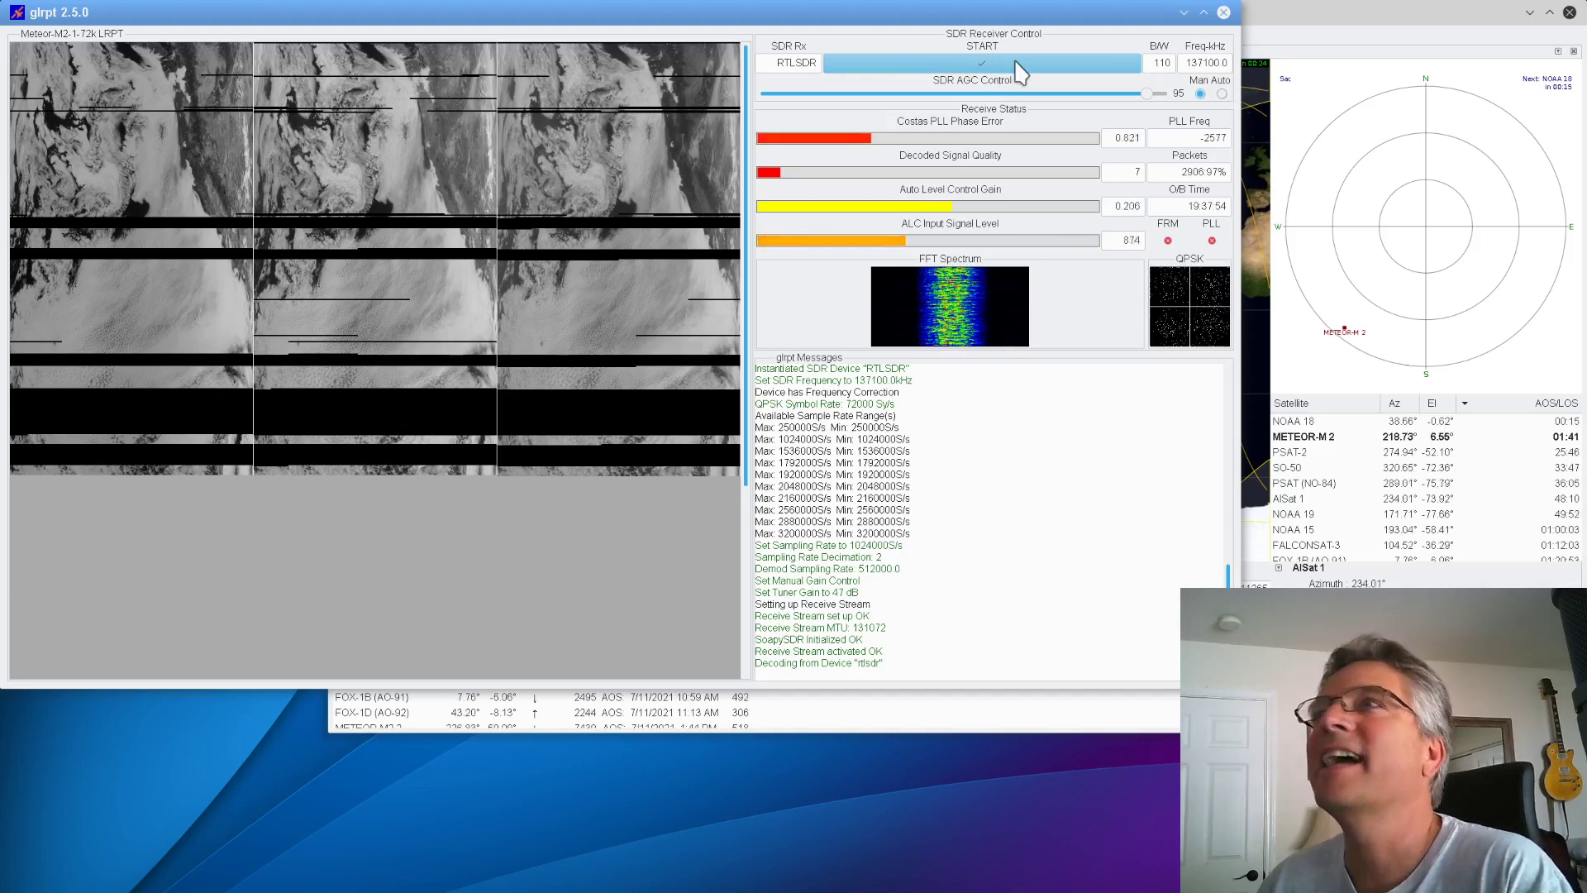
- Stop the receiver so glrpt saves the 11Jul2021-1639 Ch0–Ch2 and Combo images
left_click(1018, 69)
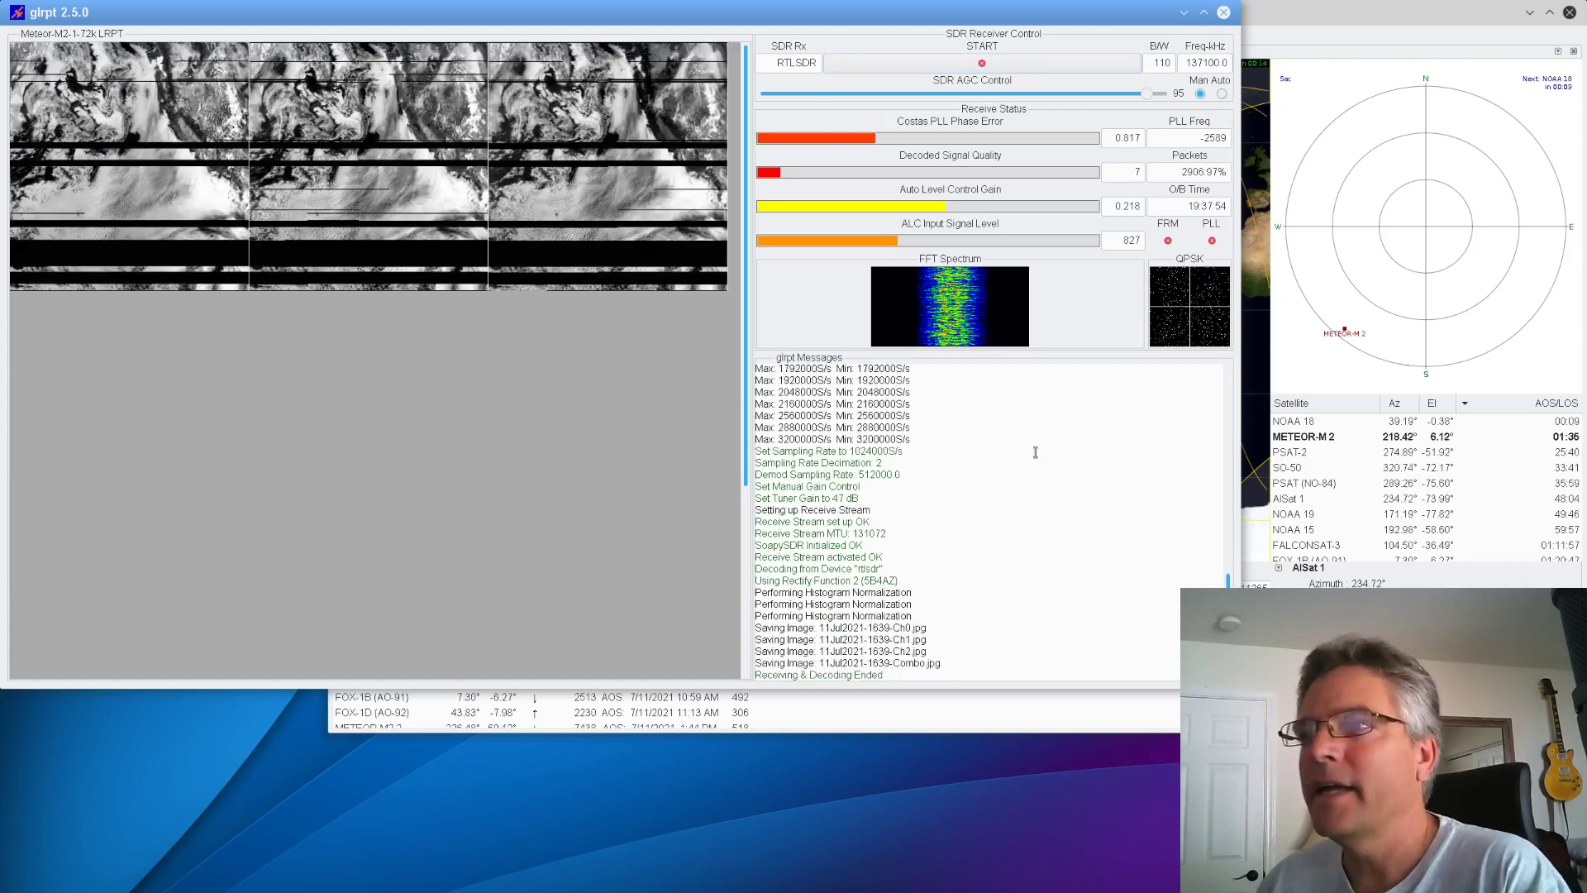
left_click_drag(977, 663, 980, 616)
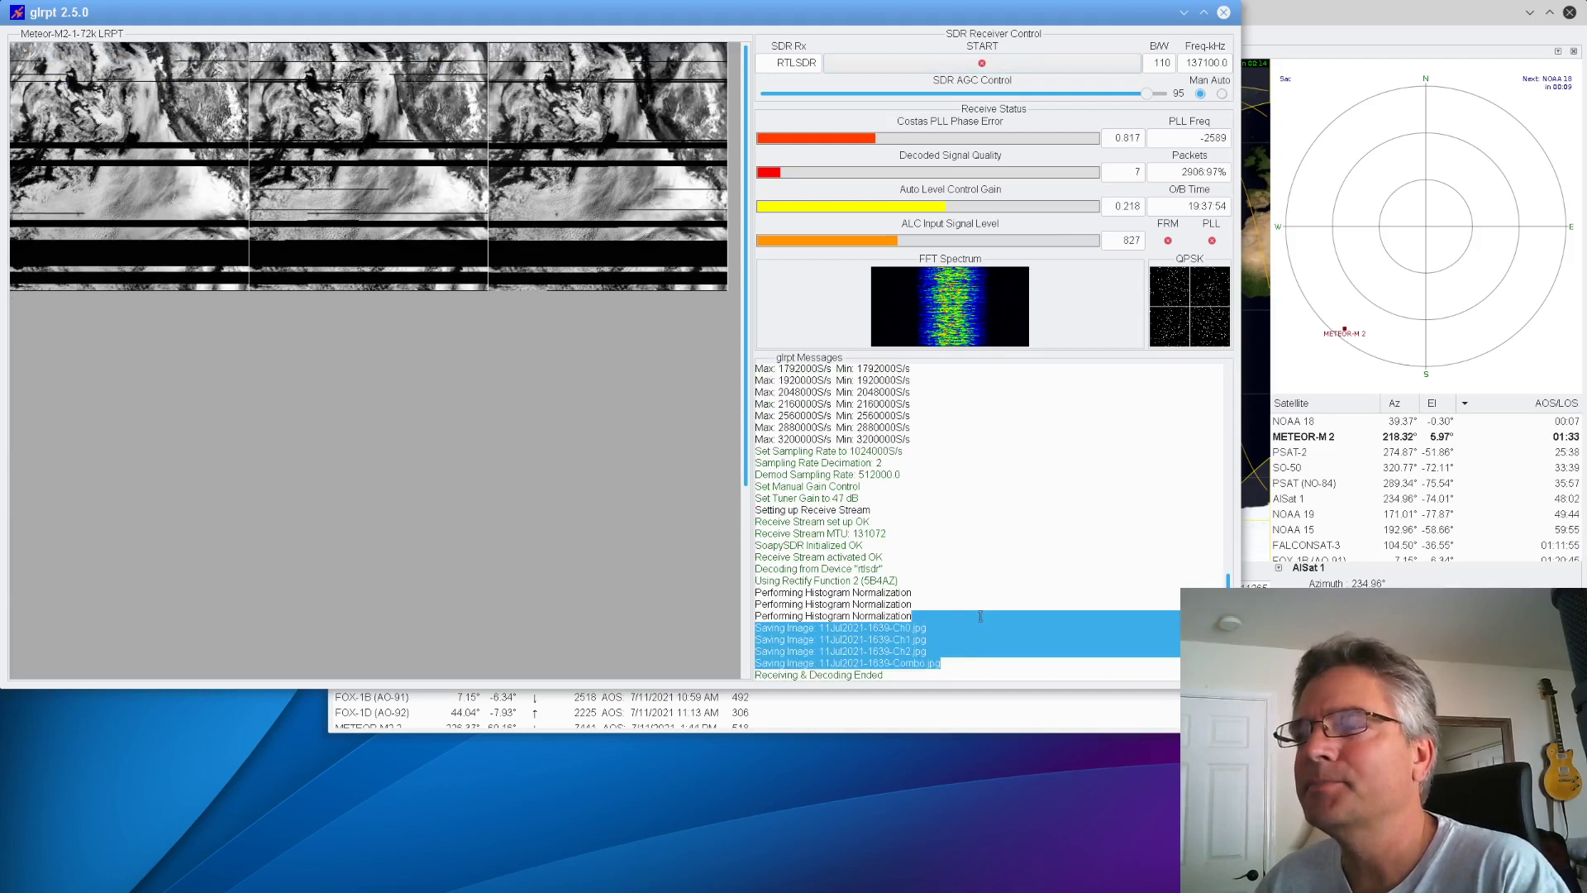
left_click(1034, 598)
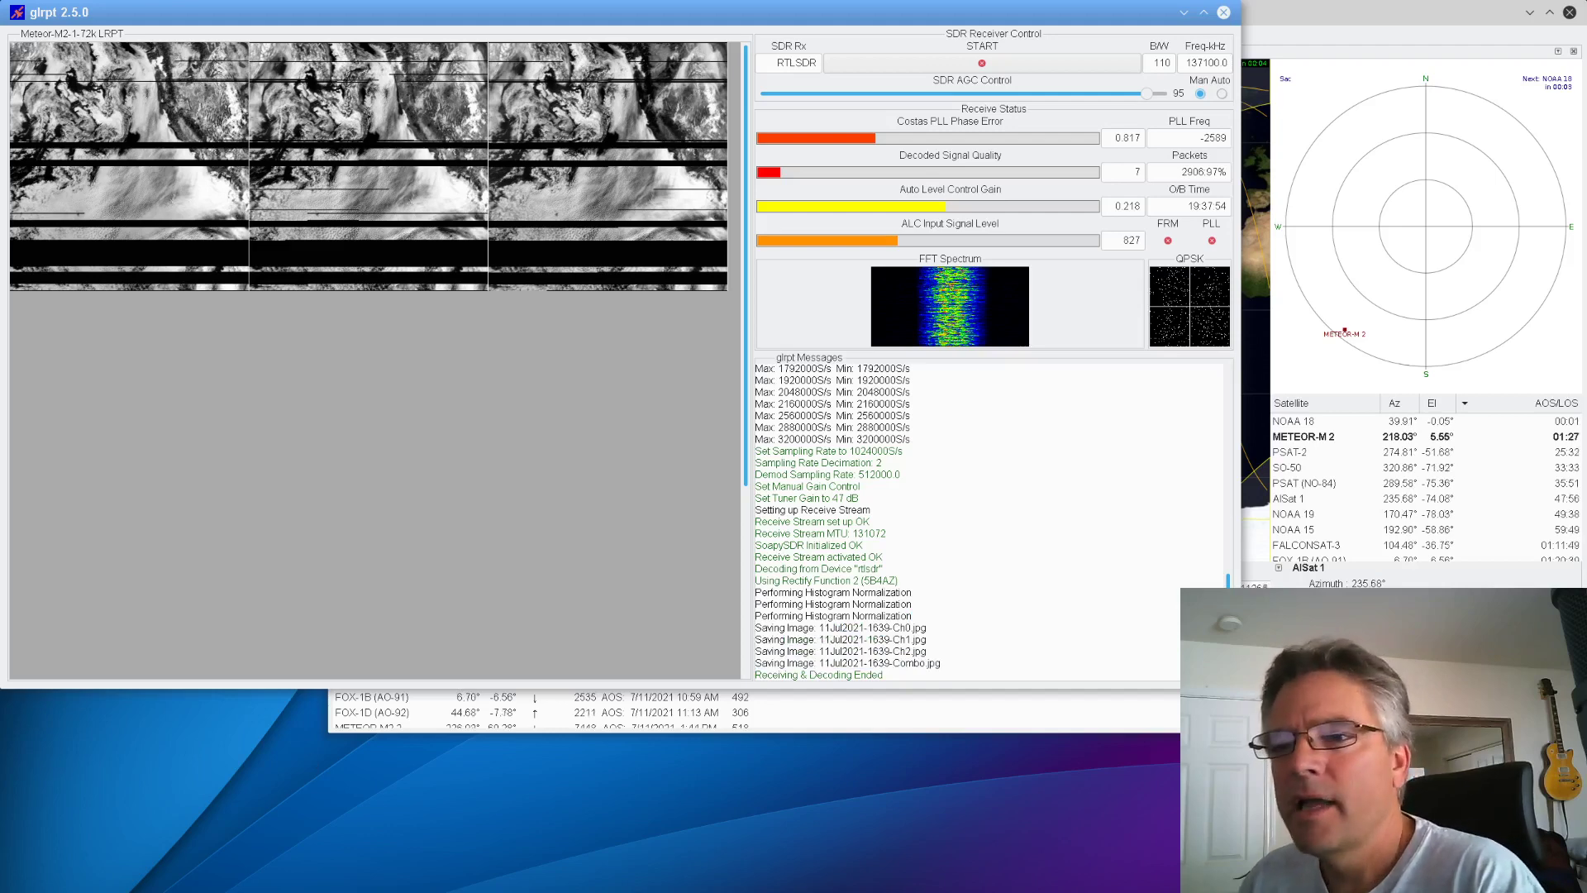
key("alt+Tab")
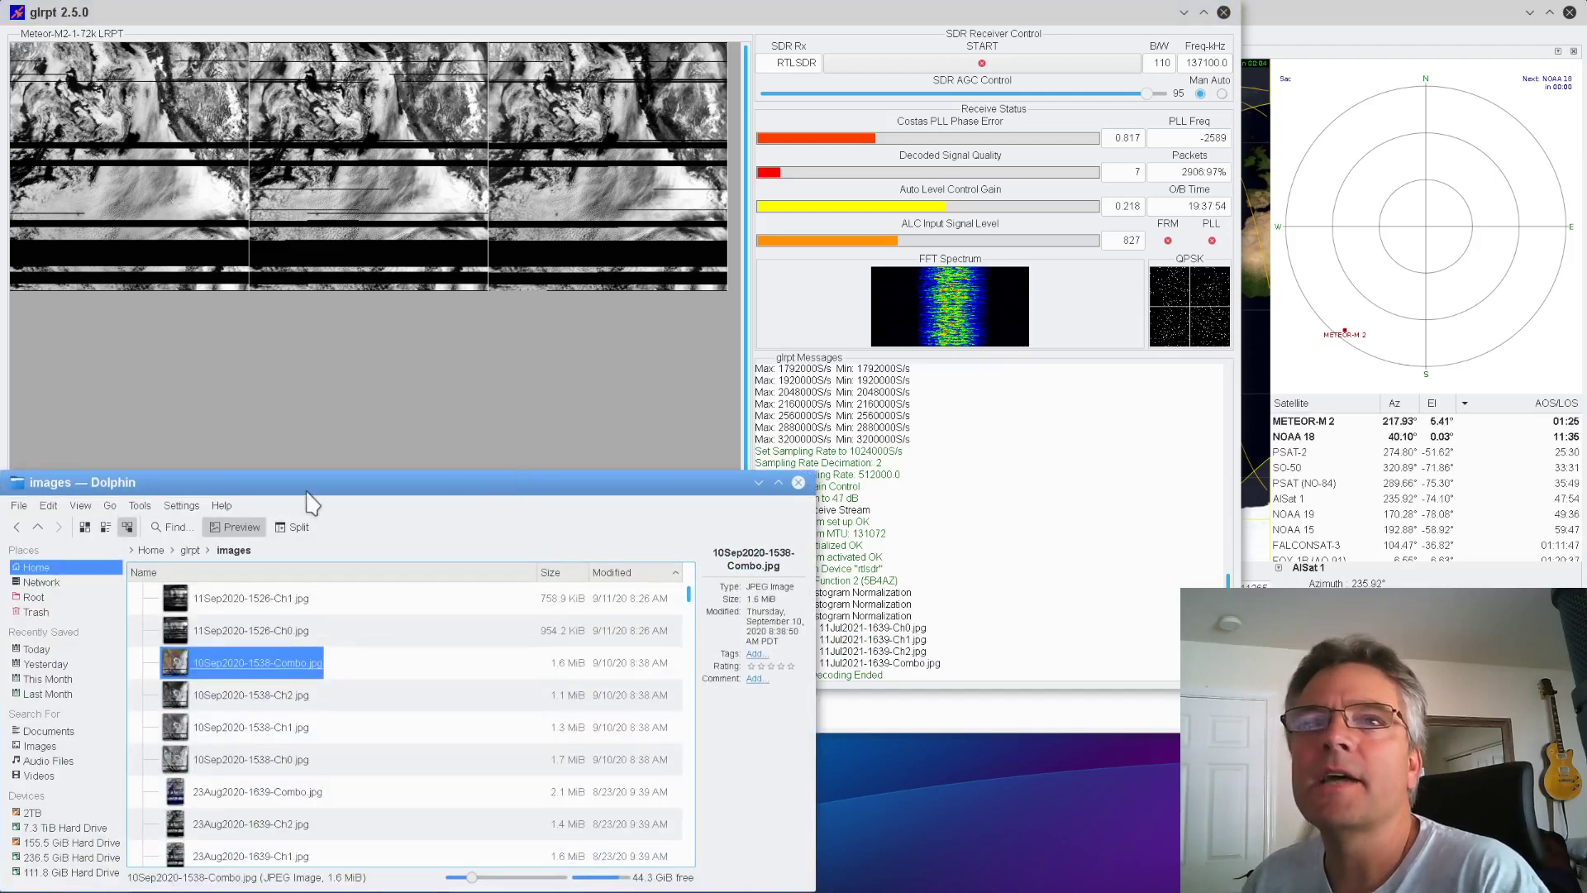
- Enlarge Dolphin and browse to Home/.cache/glrpt showing the new 11Jul2021-1639 JPGs
left_click_drag(262, 471, 280, 259)
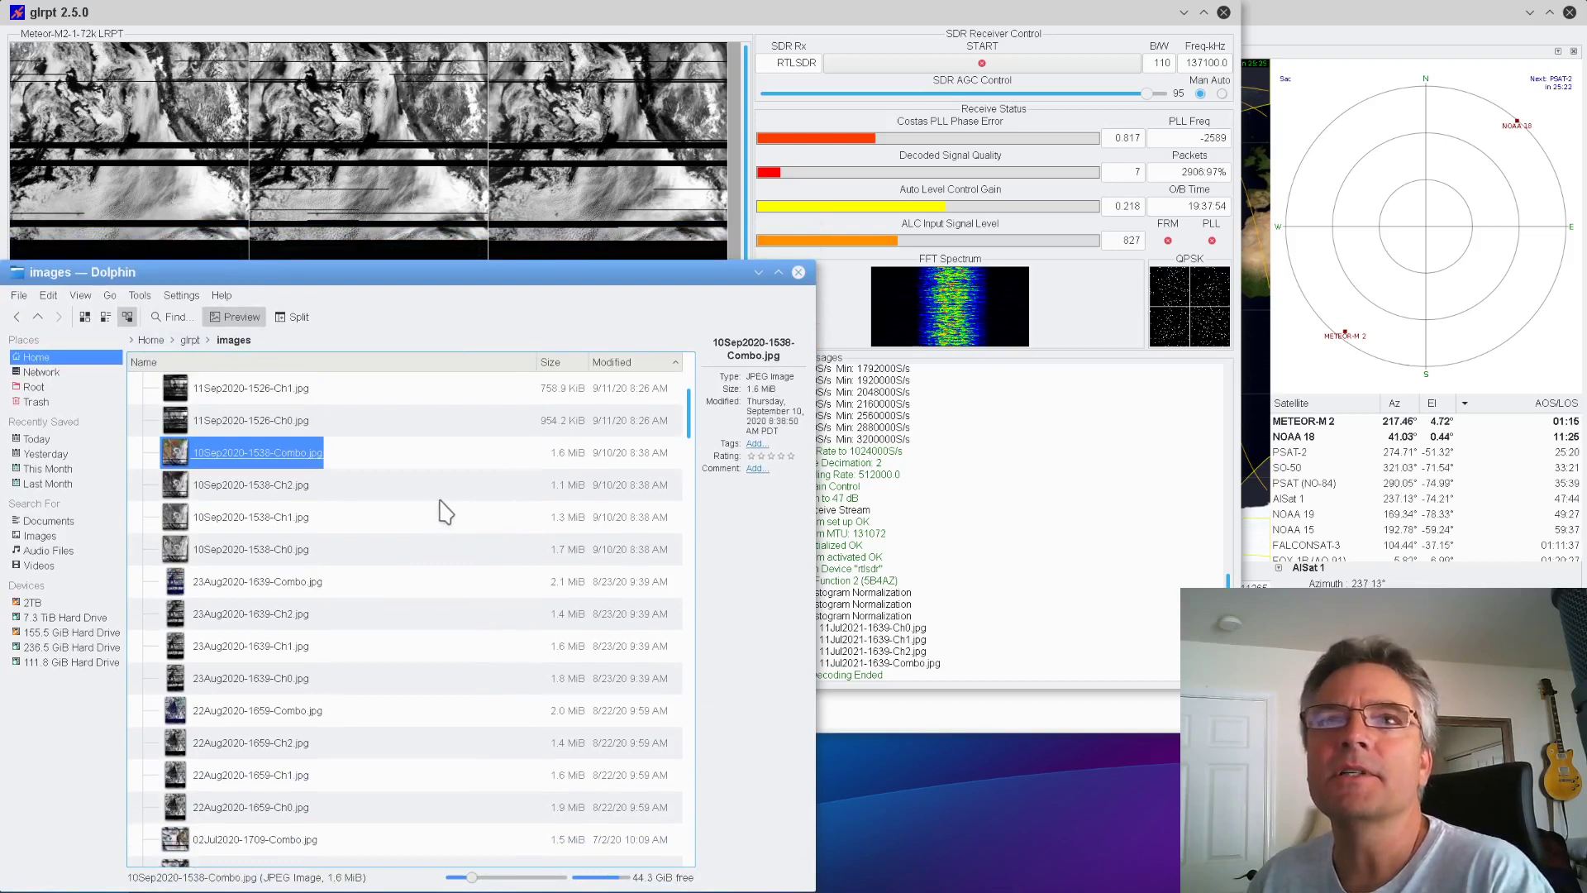
scroll(446, 512, "up", 3)
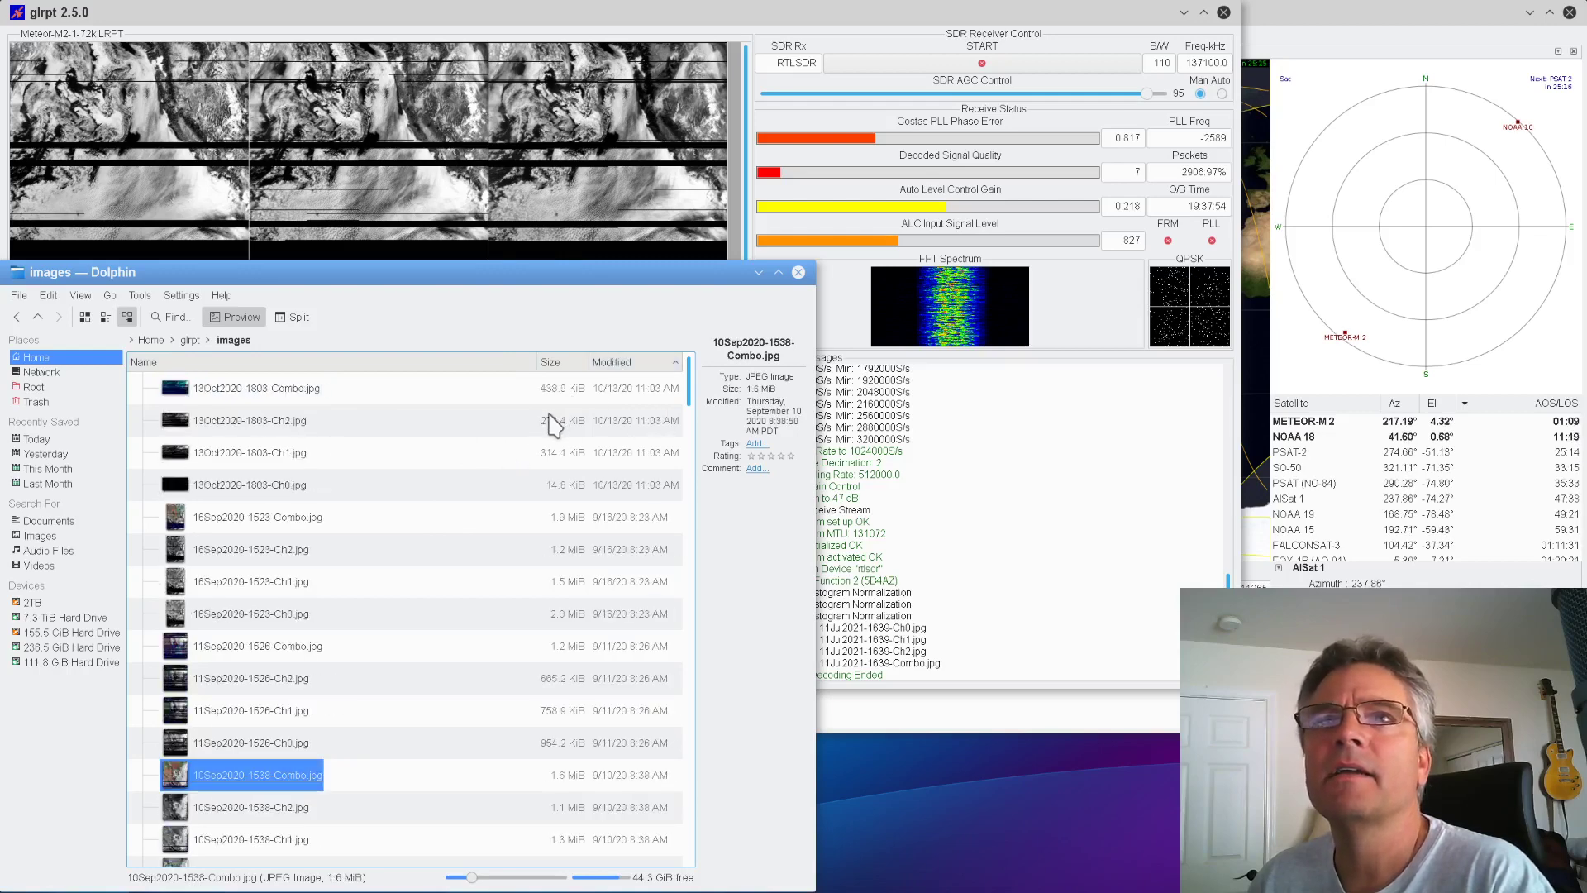
left_click_drag(691, 388, 699, 326)
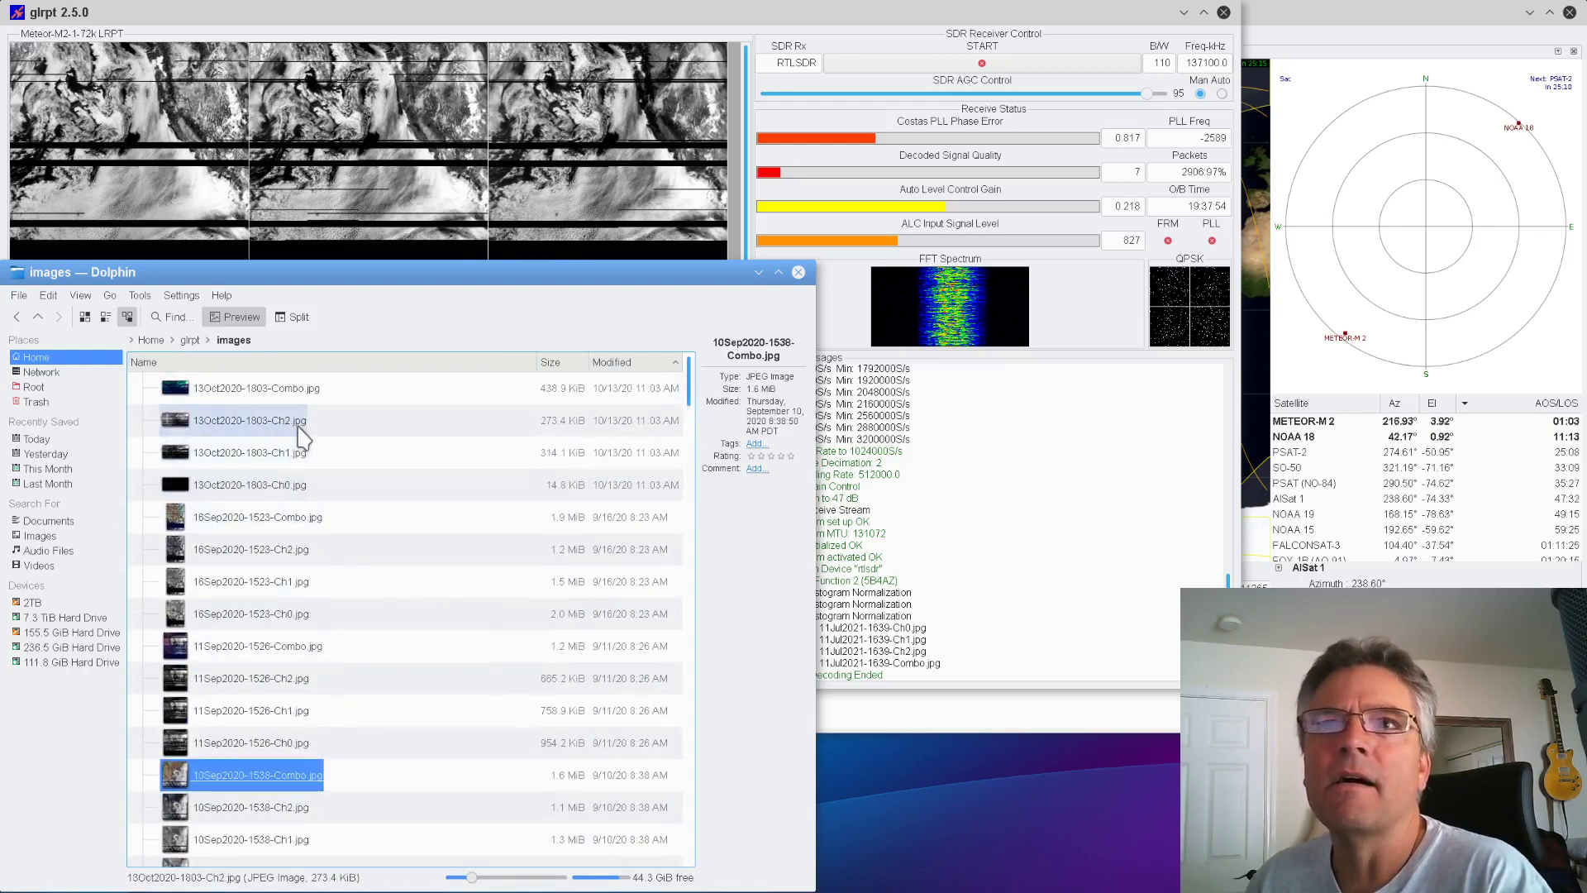
scroll(355, 450, "down", 3)
scroll(364, 455, "up", 2)
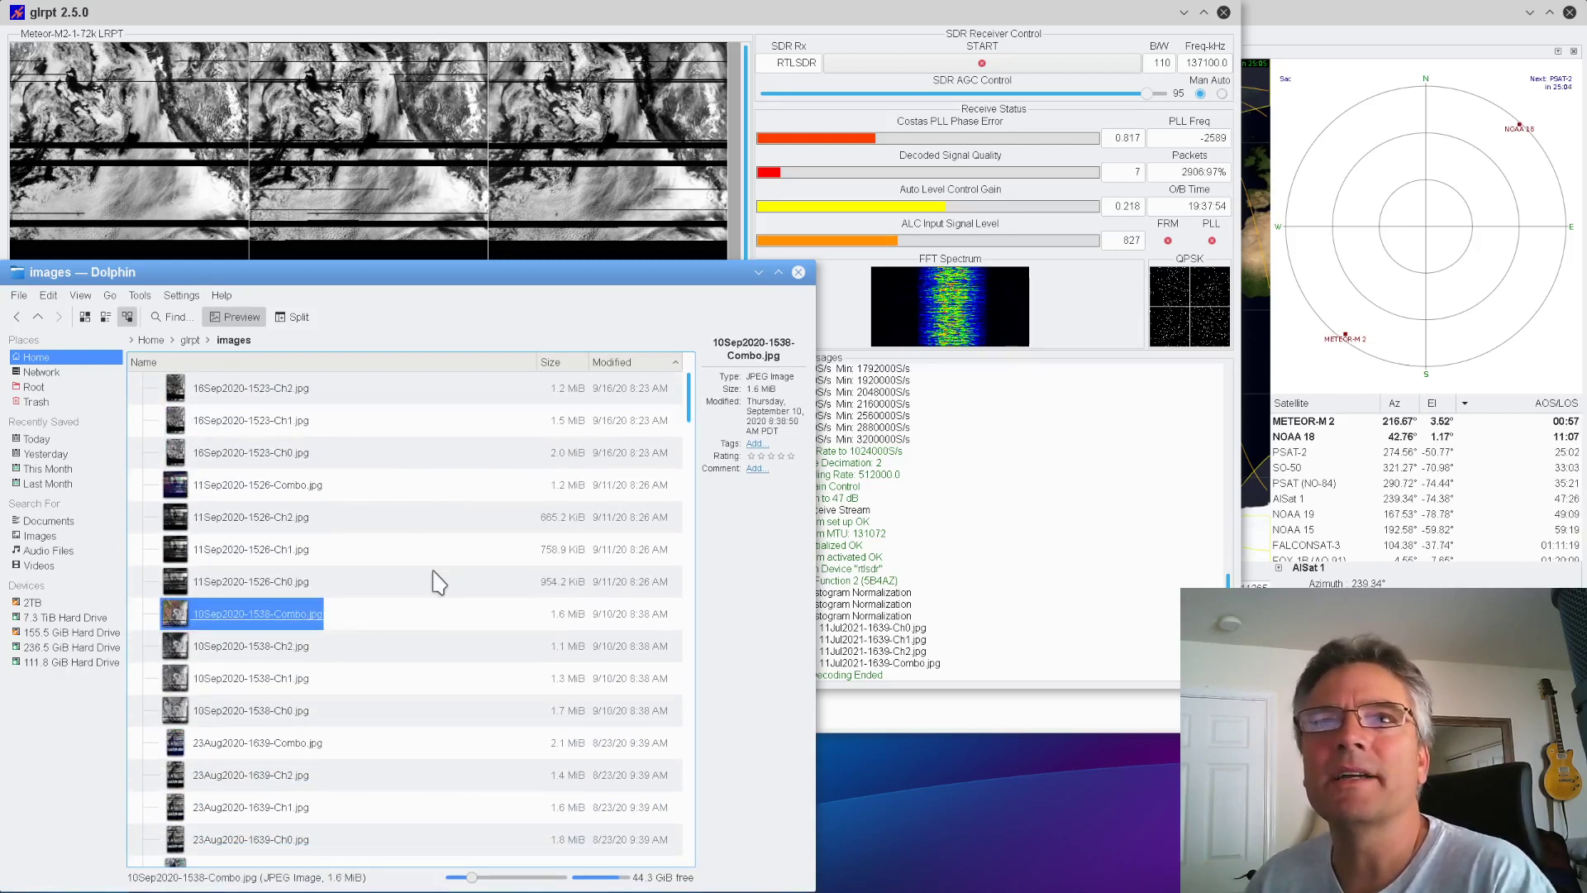
scroll(439, 582, "up", 2)
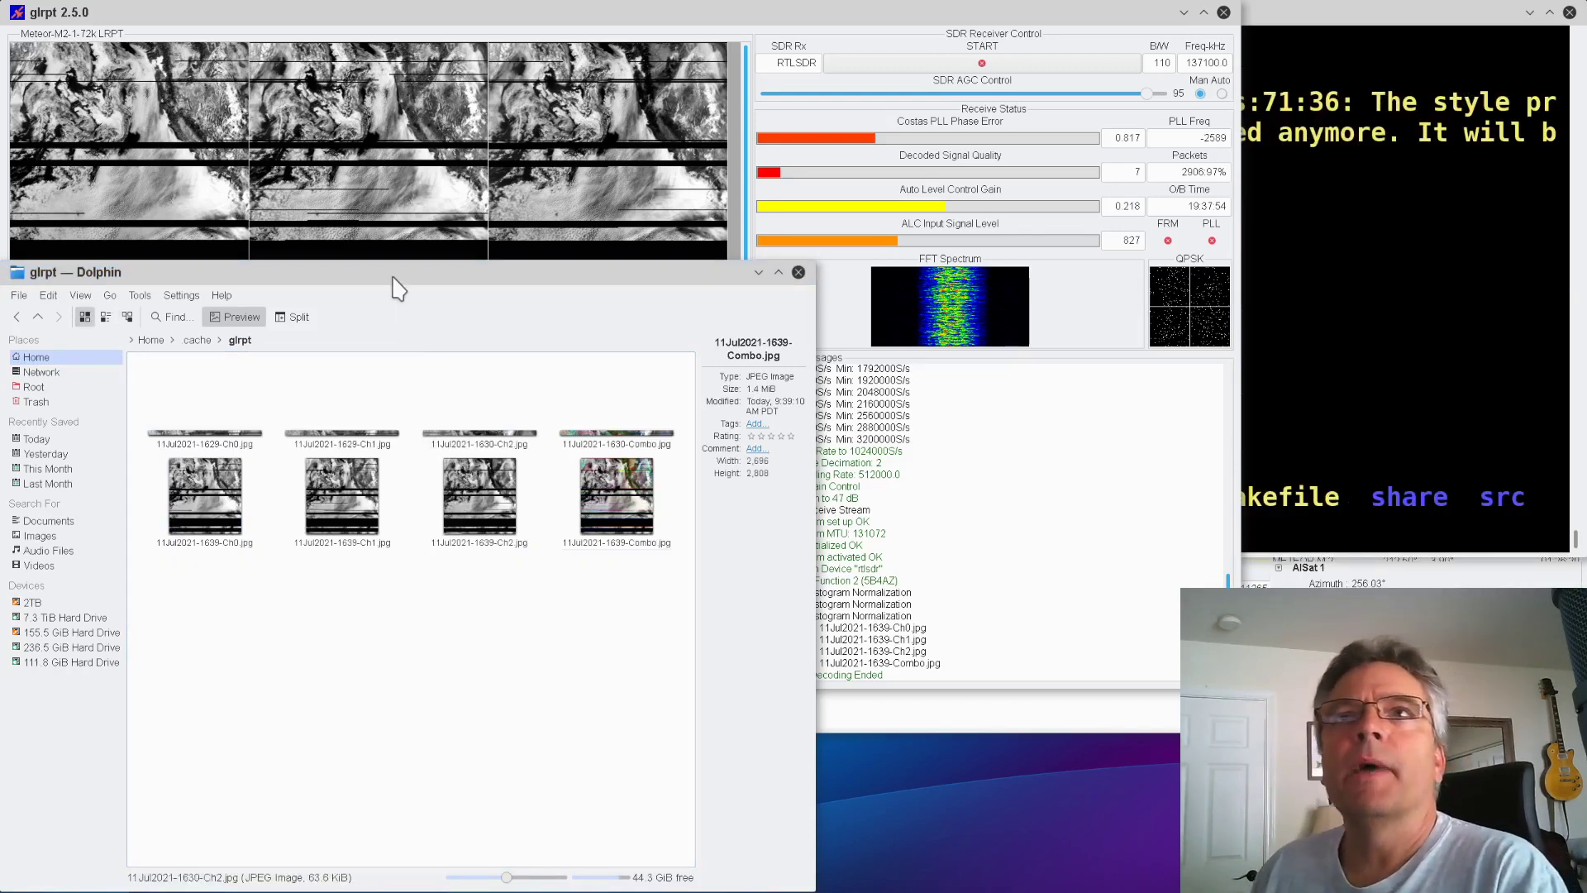
left_click_drag(392, 271, 526, 290)
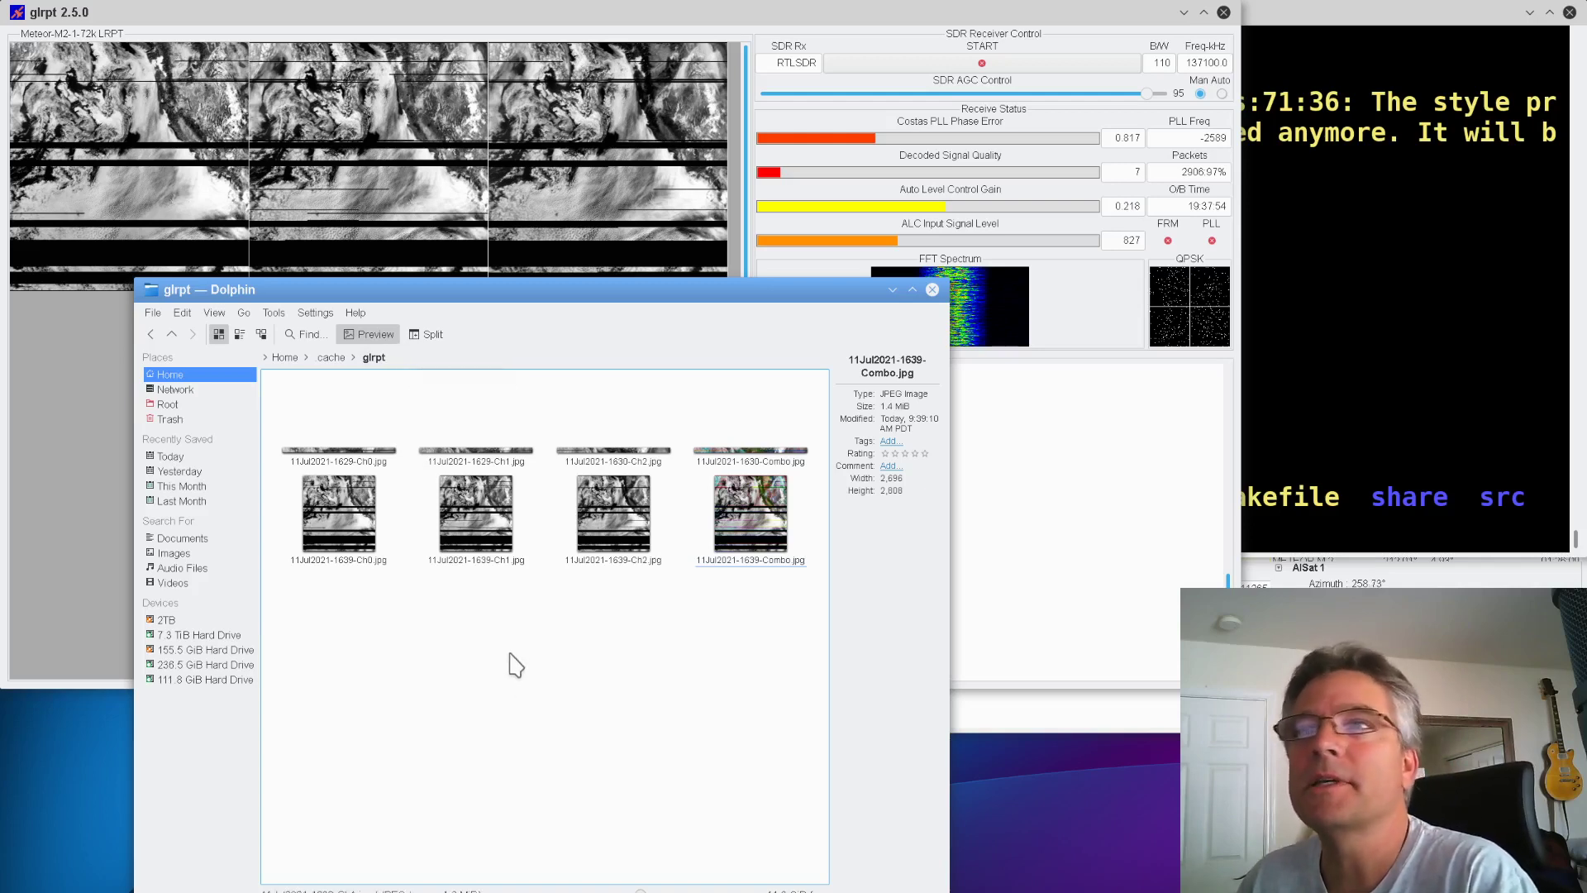
- Open 11Jul2021-1639-Ch0.jpg from Dolphin in the Geeqie image viewer
double_click(339, 529)
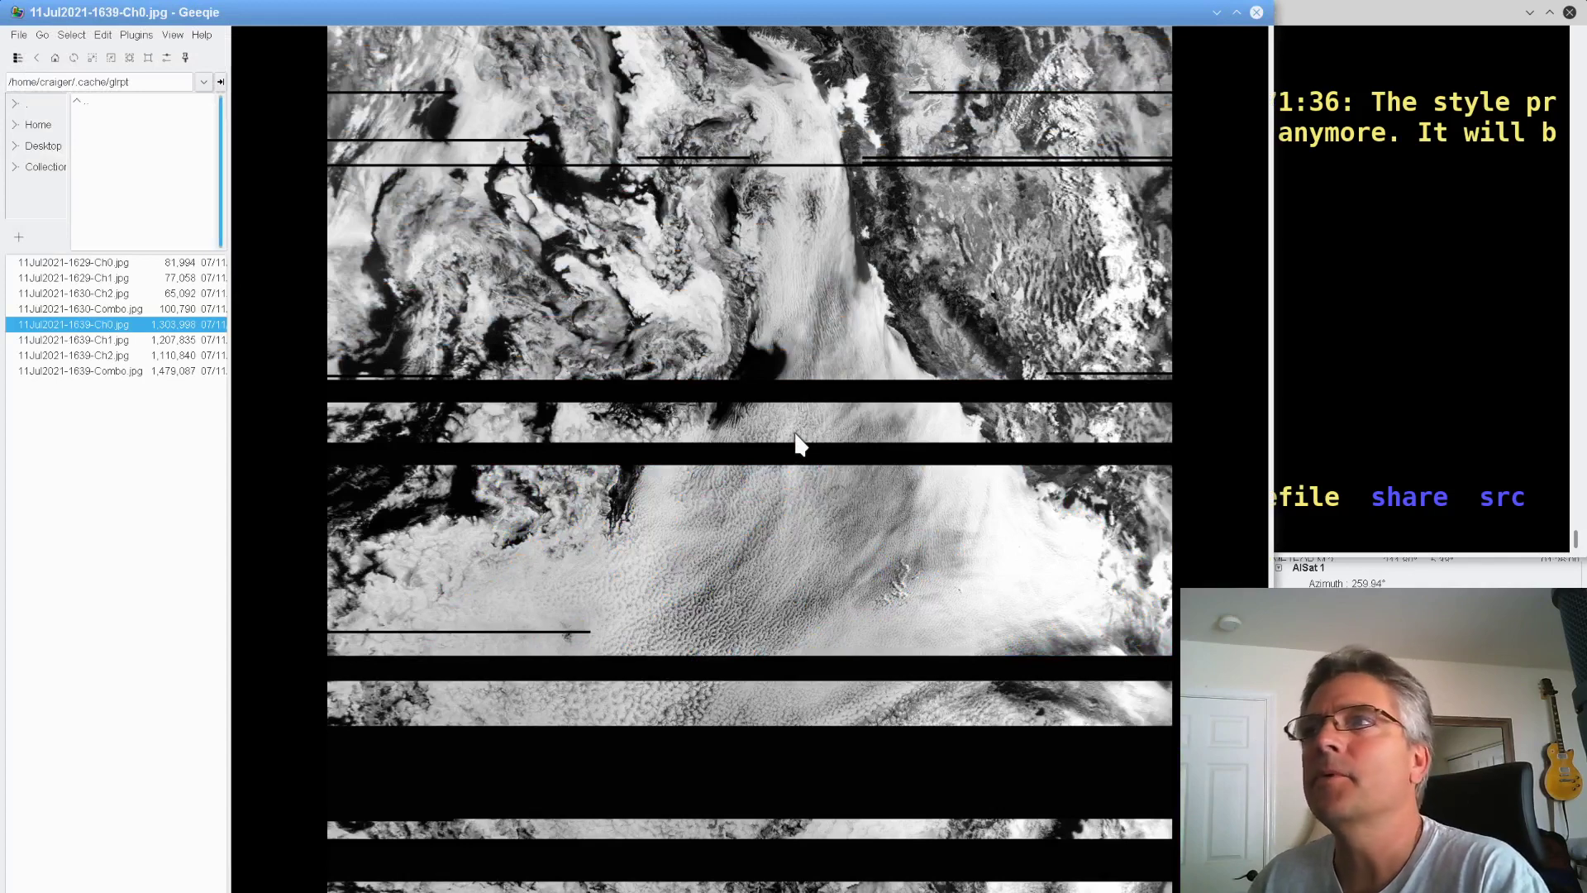
- Step through the Ch1 and Ch2 images to the 11Jul2021-1639-Combo.jpg colour composite
scroll(798, 443, "down", 1)
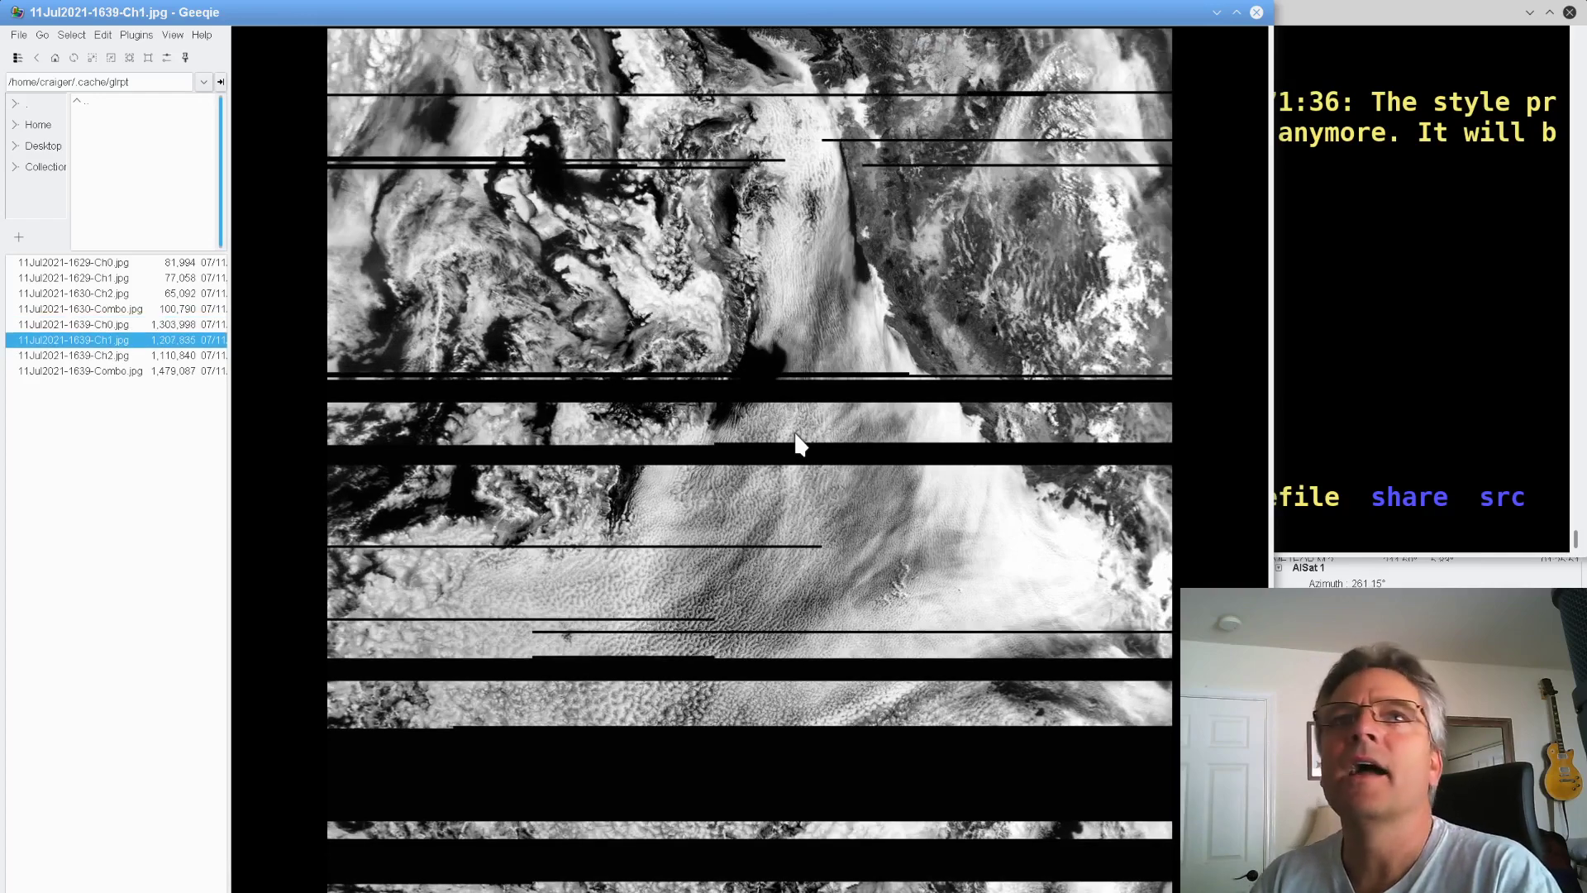
scroll(798, 444, "down", 1)
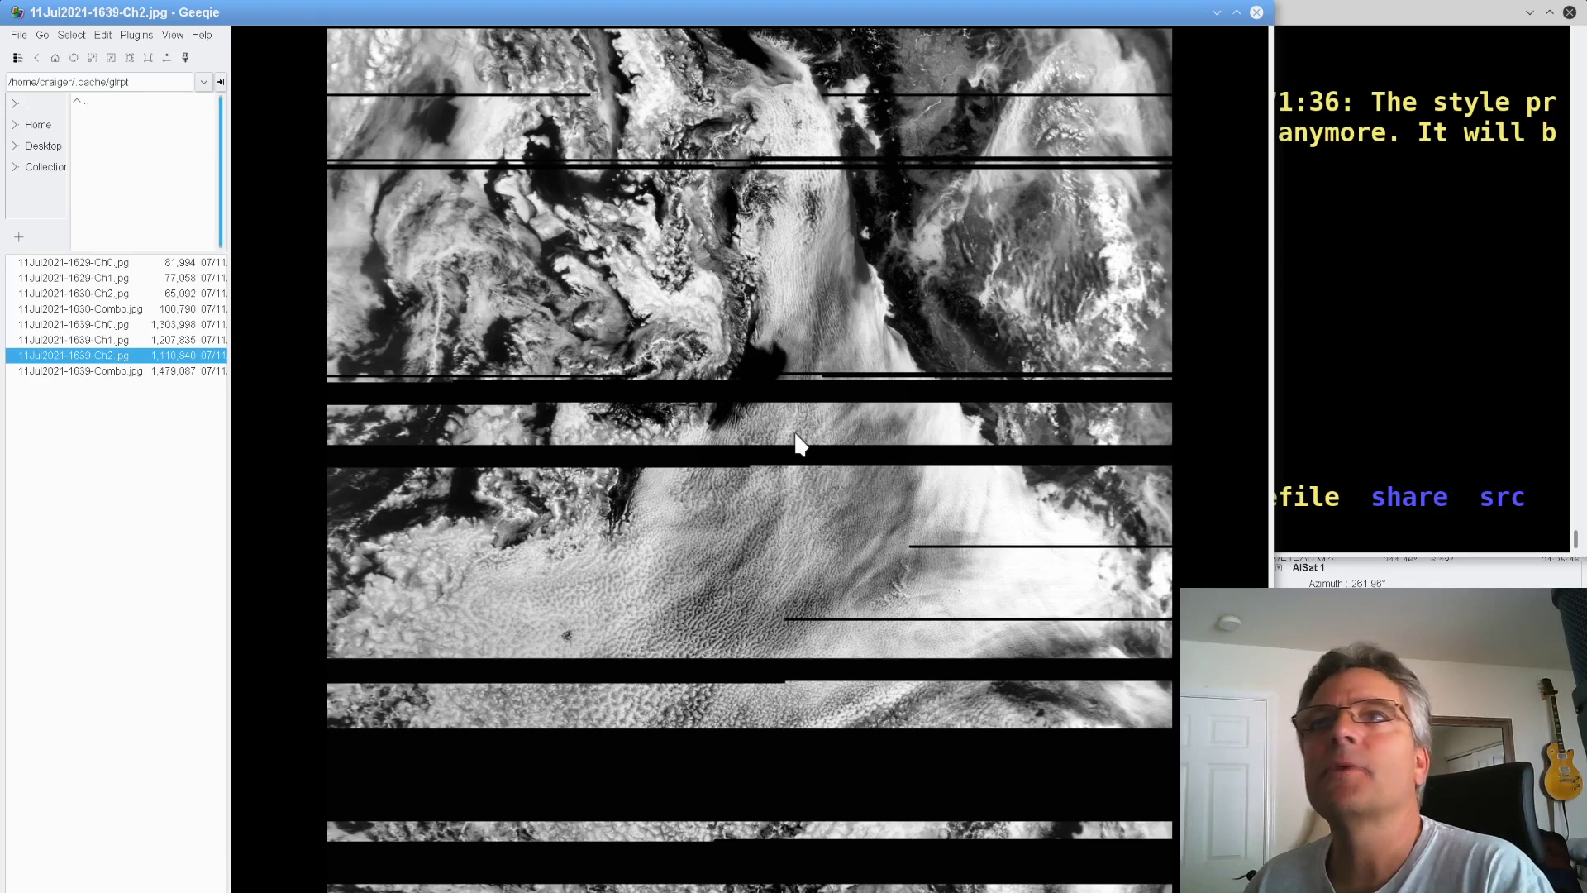
scroll(800, 444, "down", 1)
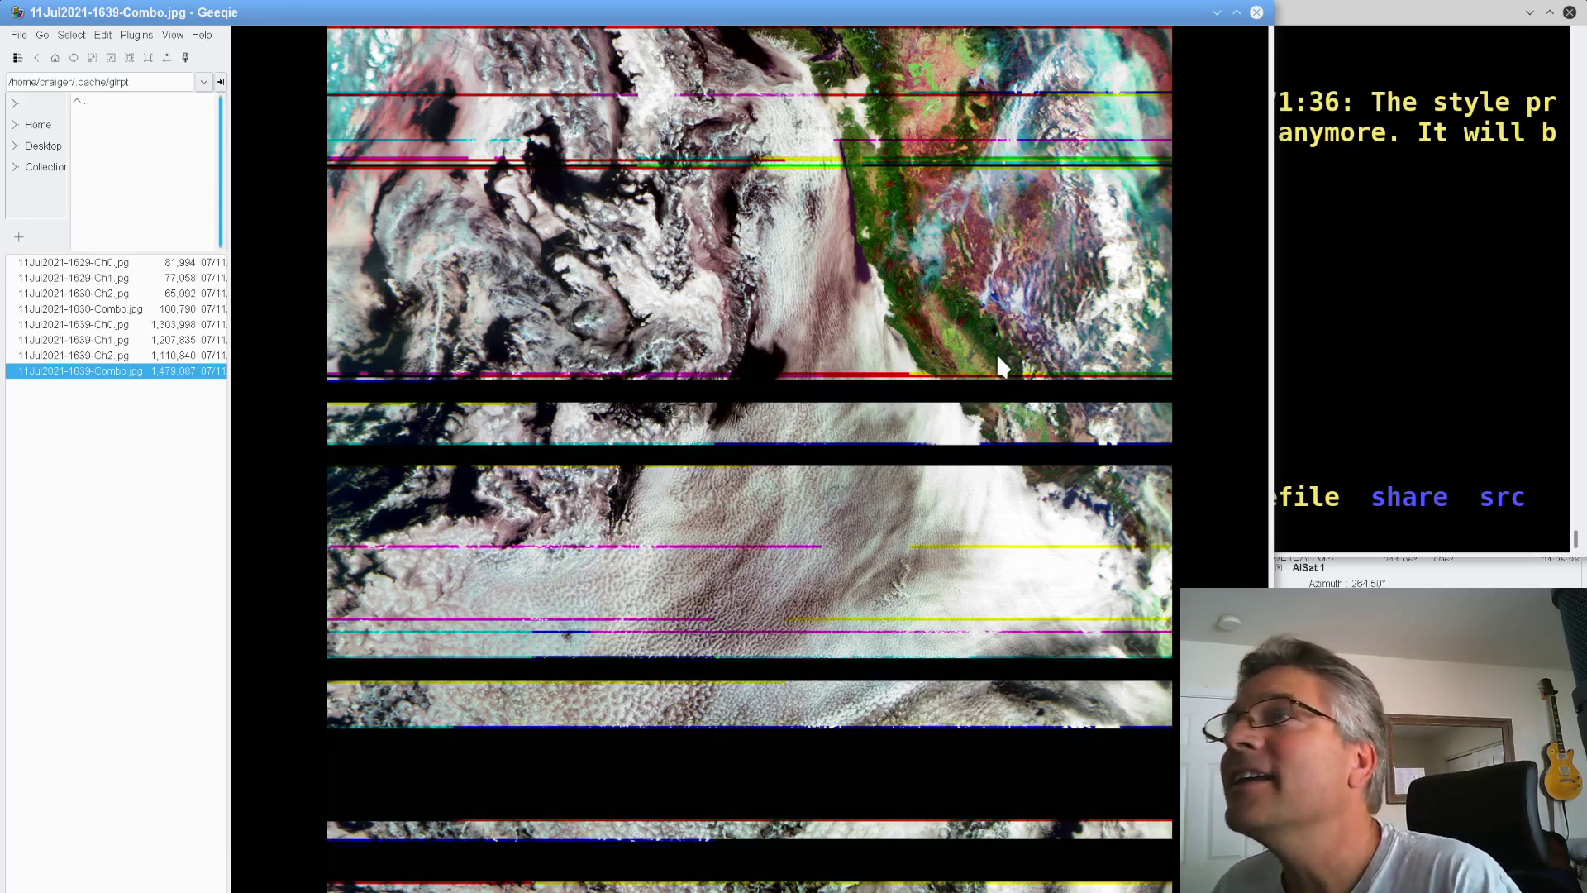
right_click(997, 355)
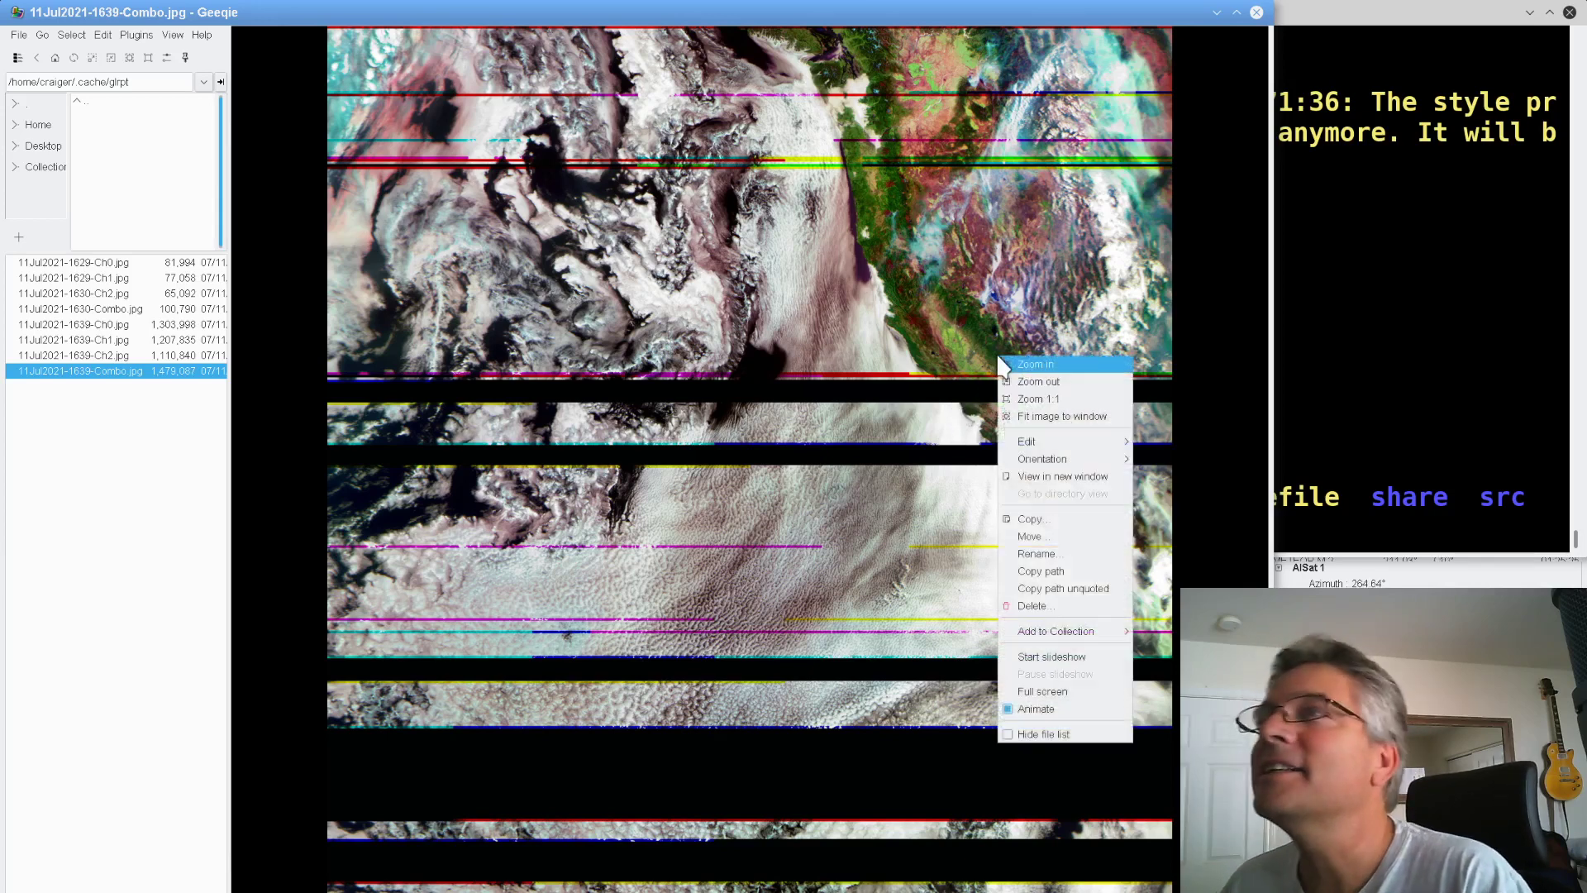
- Zoom the Combo image to 1:1 and pan around its upper and left areas
left_click(1029, 400)
left_click_drag(755, 293, 733, 567)
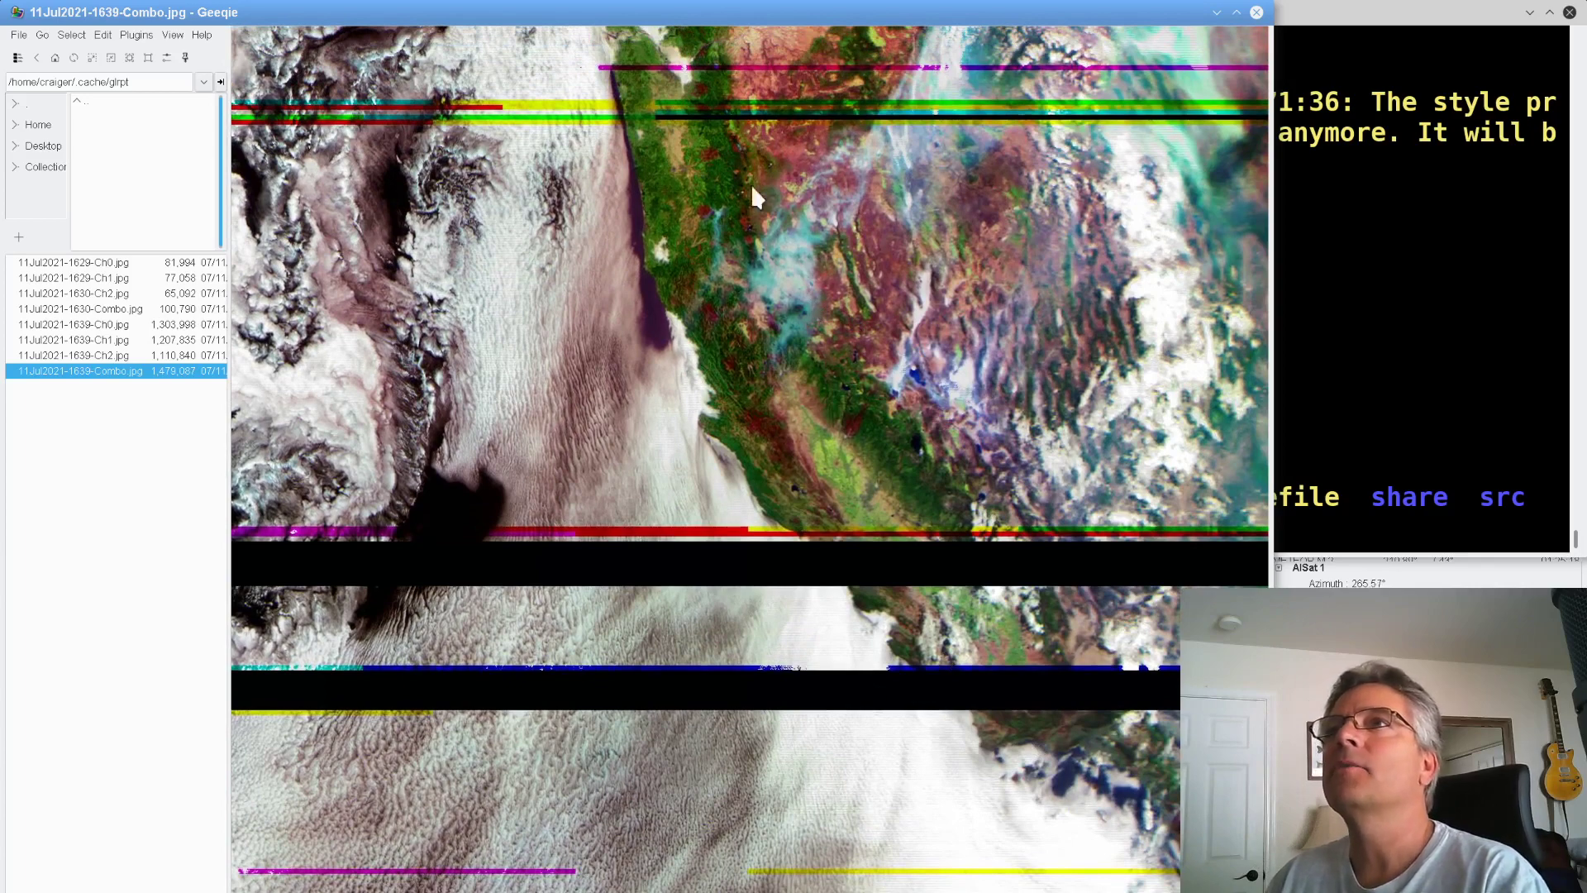
left_click_drag(657, 78, 709, 261)
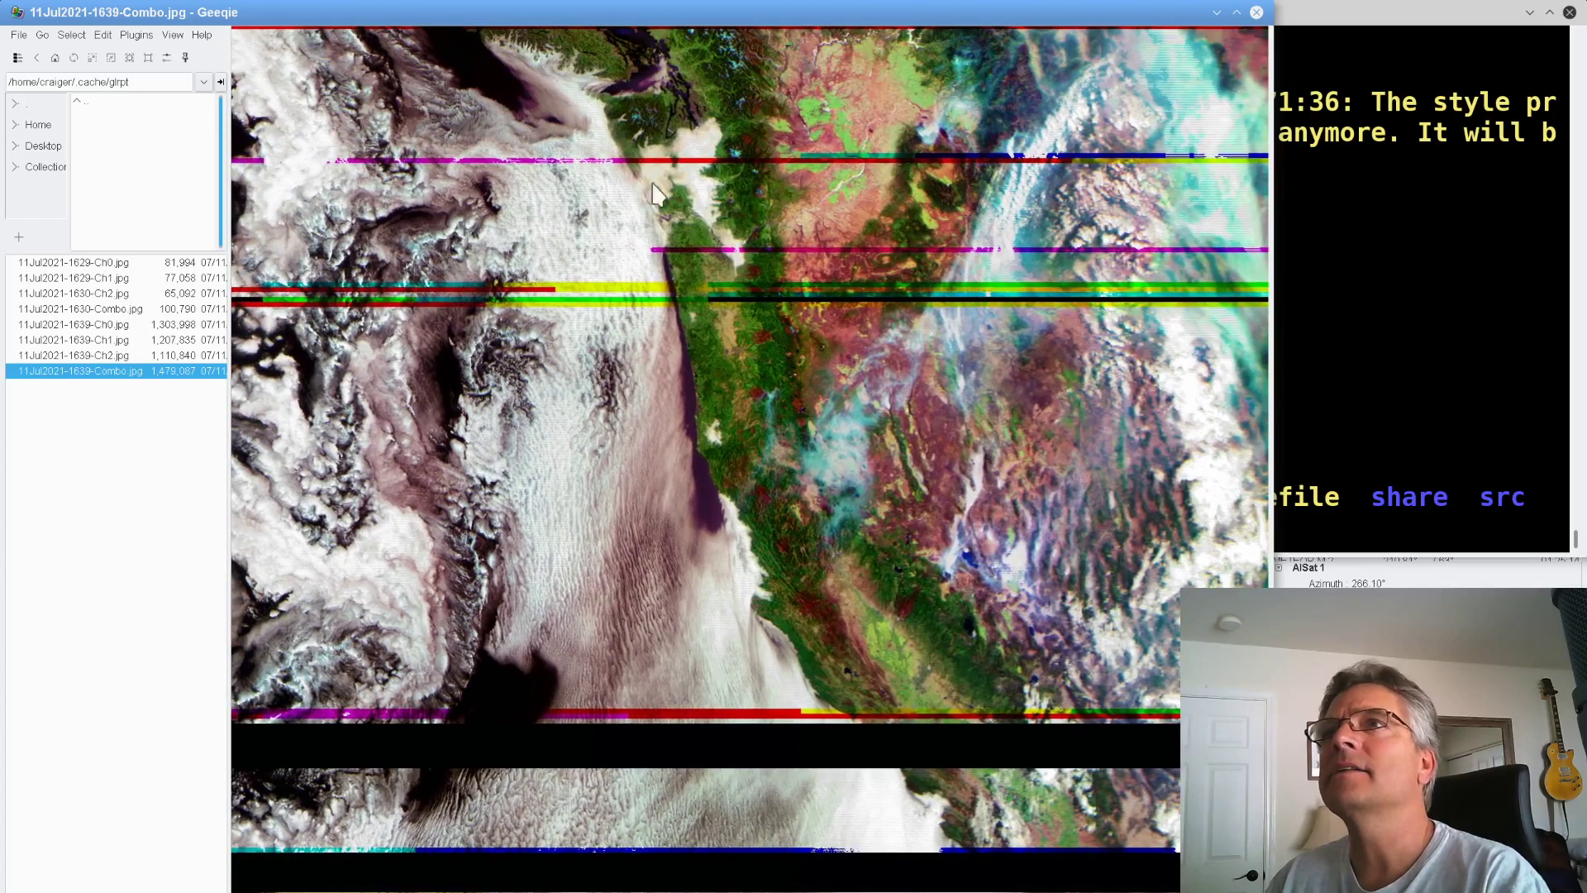
left_click_drag(934, 716, 884, 476)
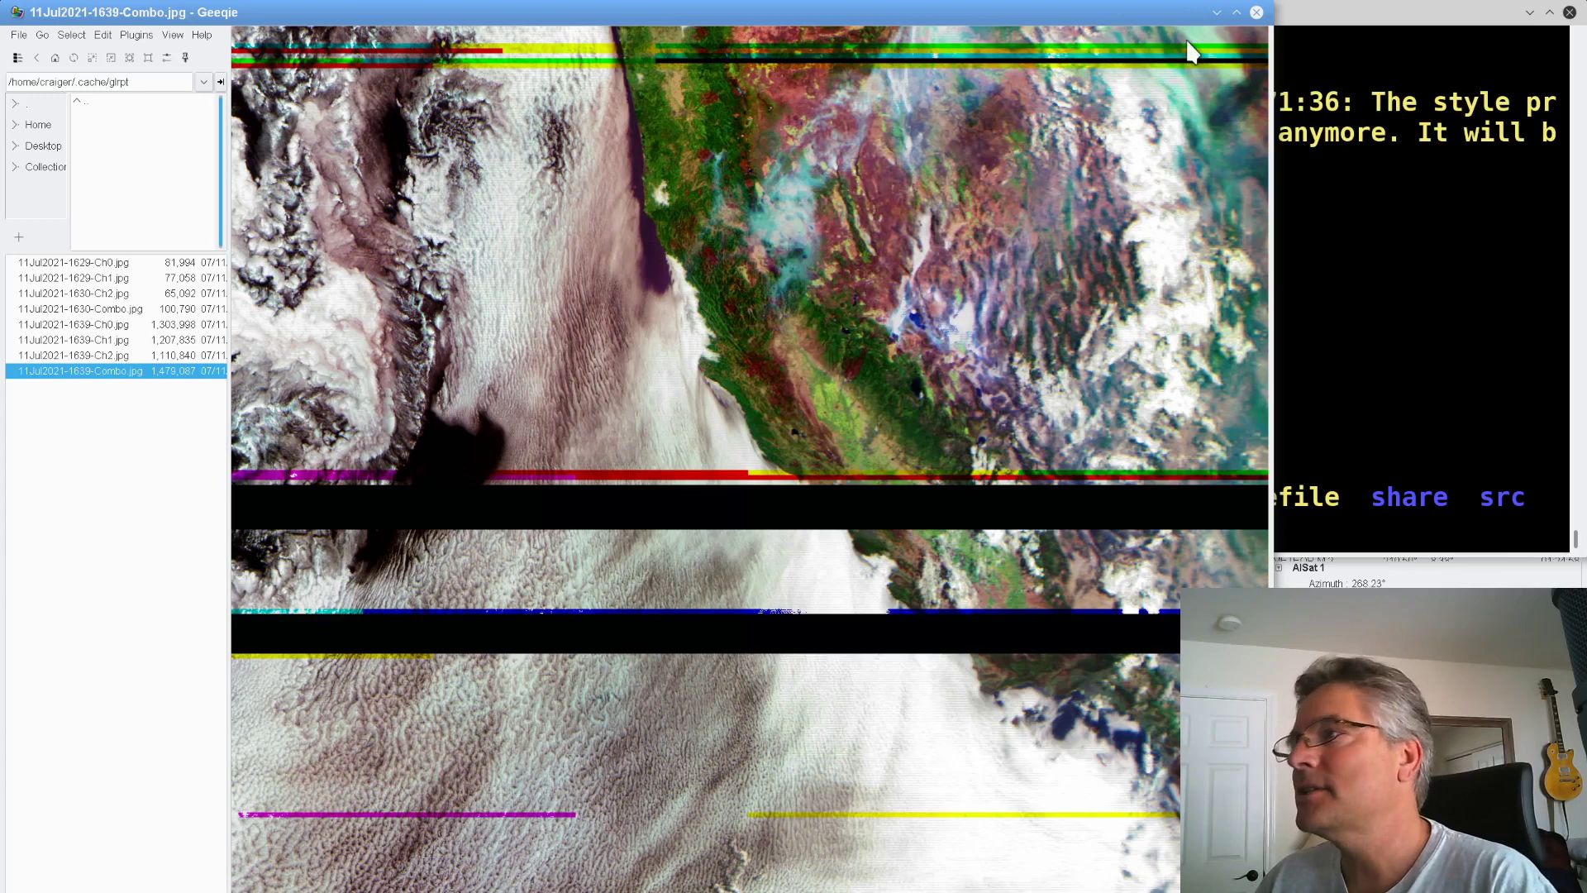
scroll(1115, 84, "up", 3)
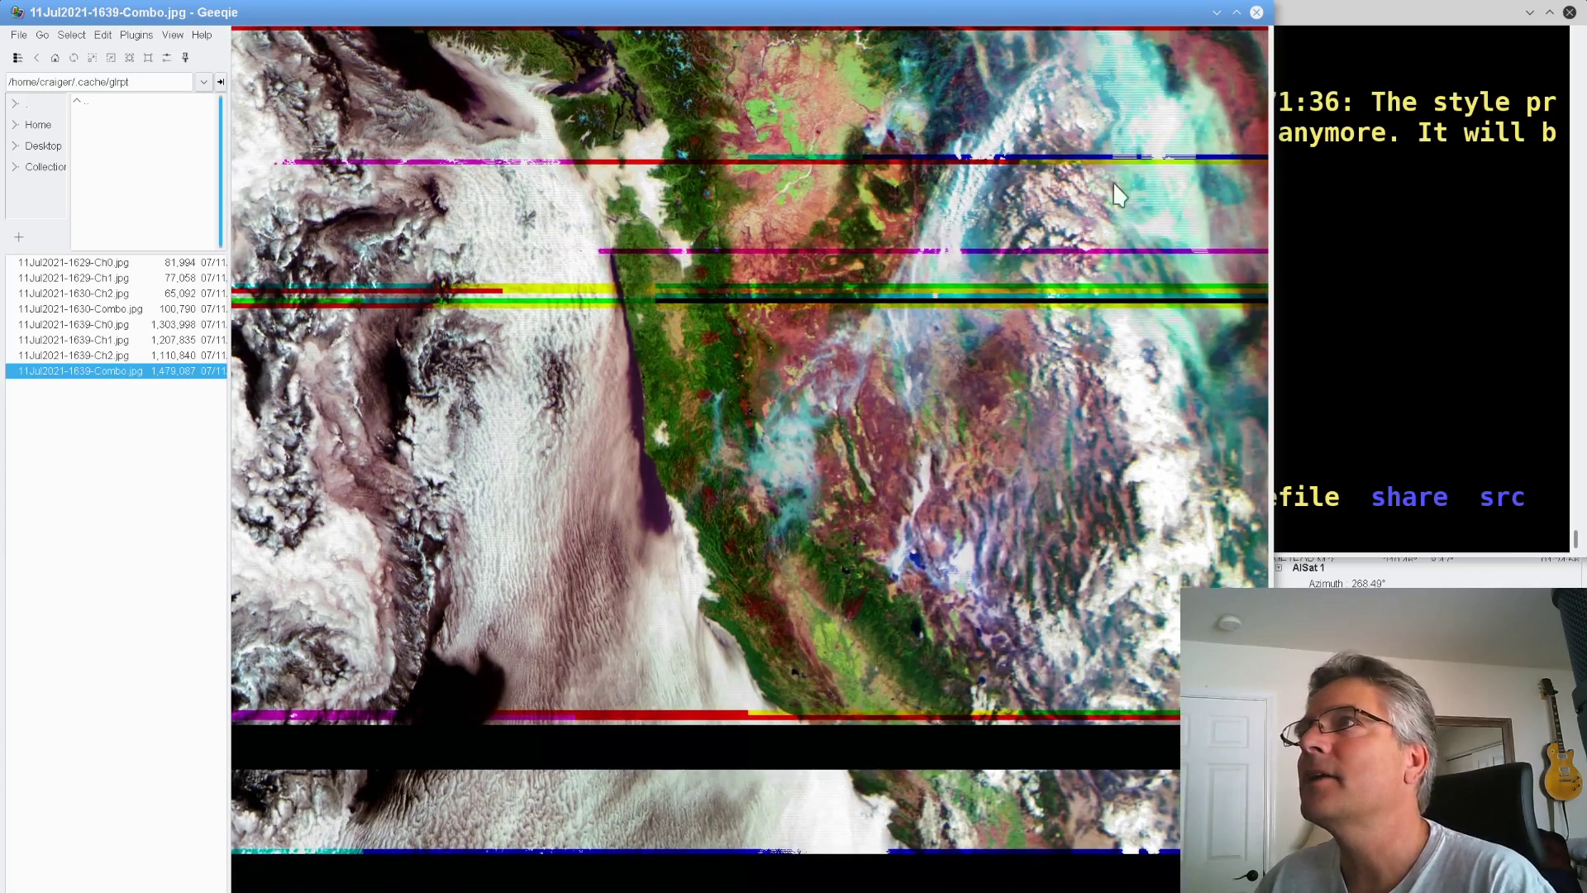
left_click_drag(751, 368, 1000, 306)
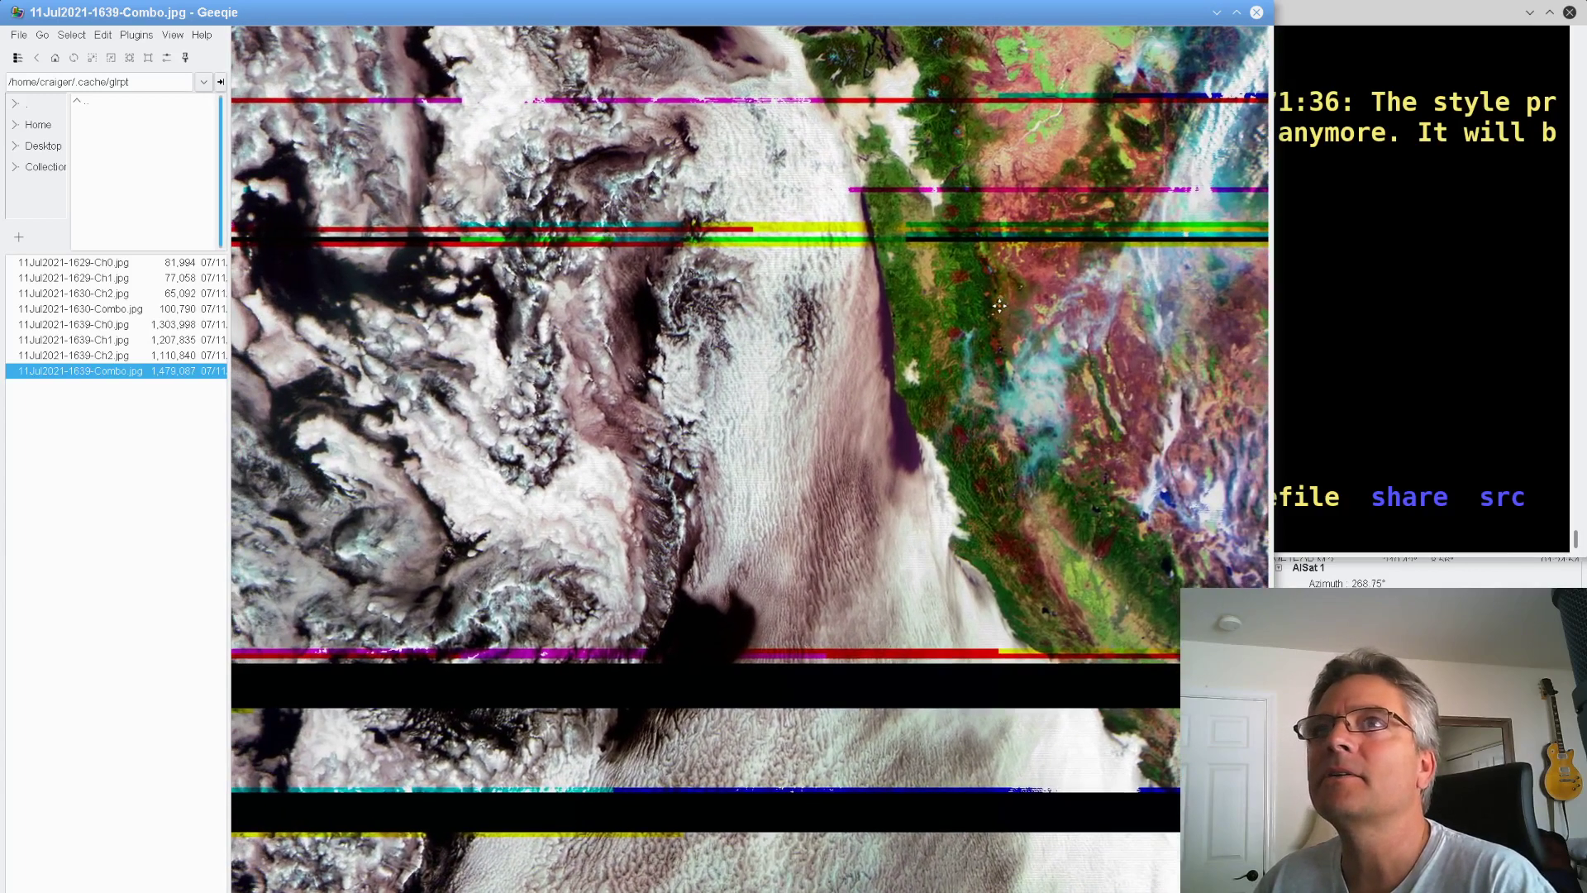
left_click_drag(896, 502, 918, 441)
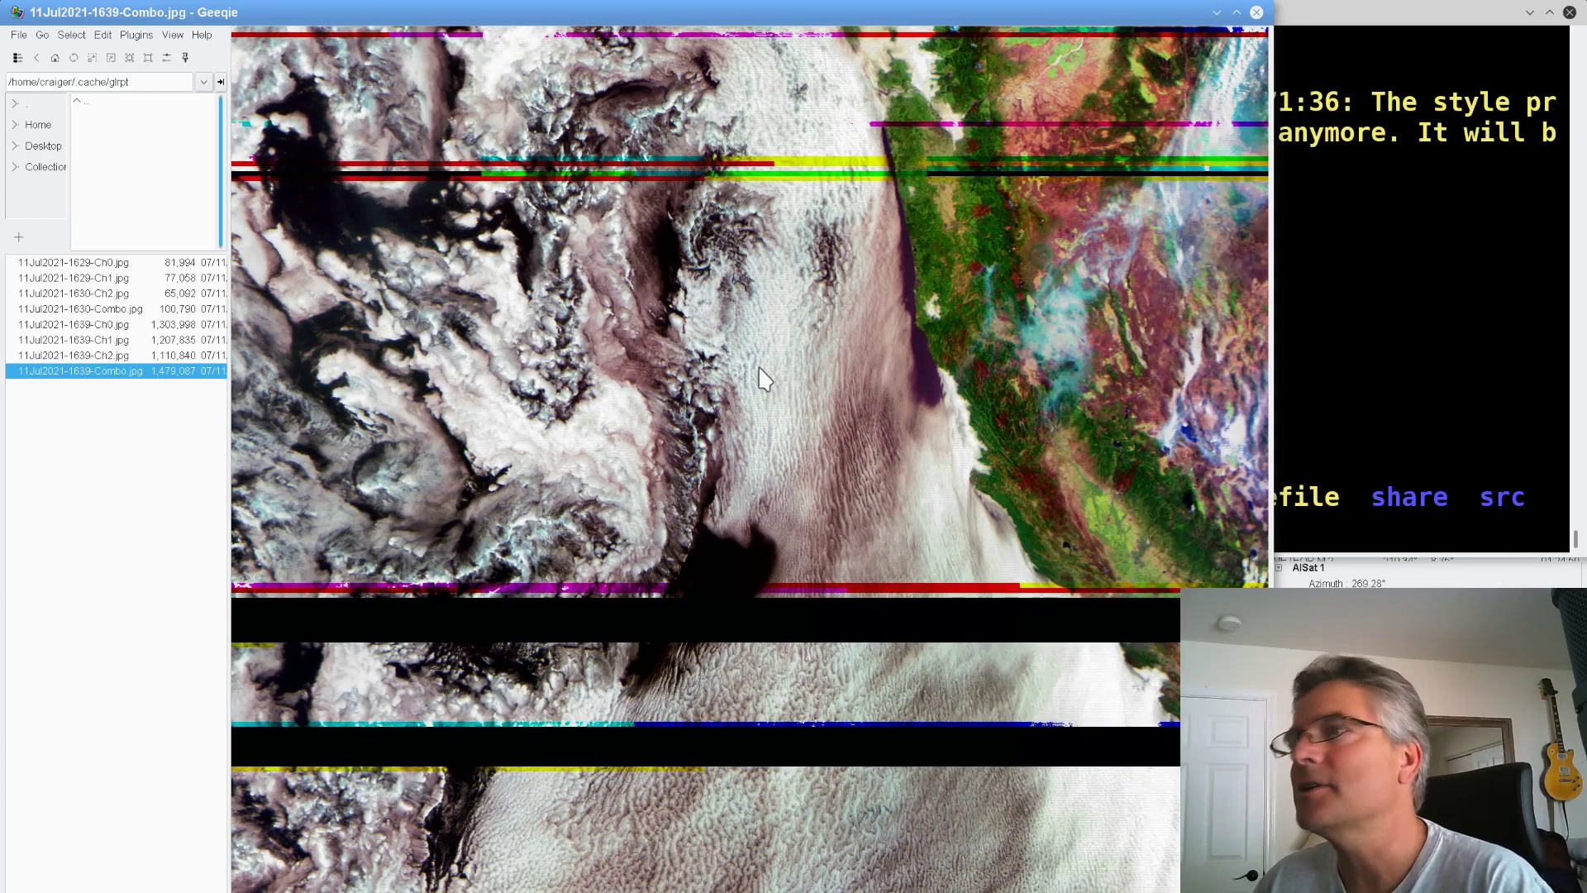
- Pan across the dropout bands and coastline, then switch to 11Jul2021-1639-Ch2.jpg
left_click_drag(762, 377, 826, 171)
left_click_drag(744, 603, 843, 678)
left_click_drag(750, 332, 828, 564)
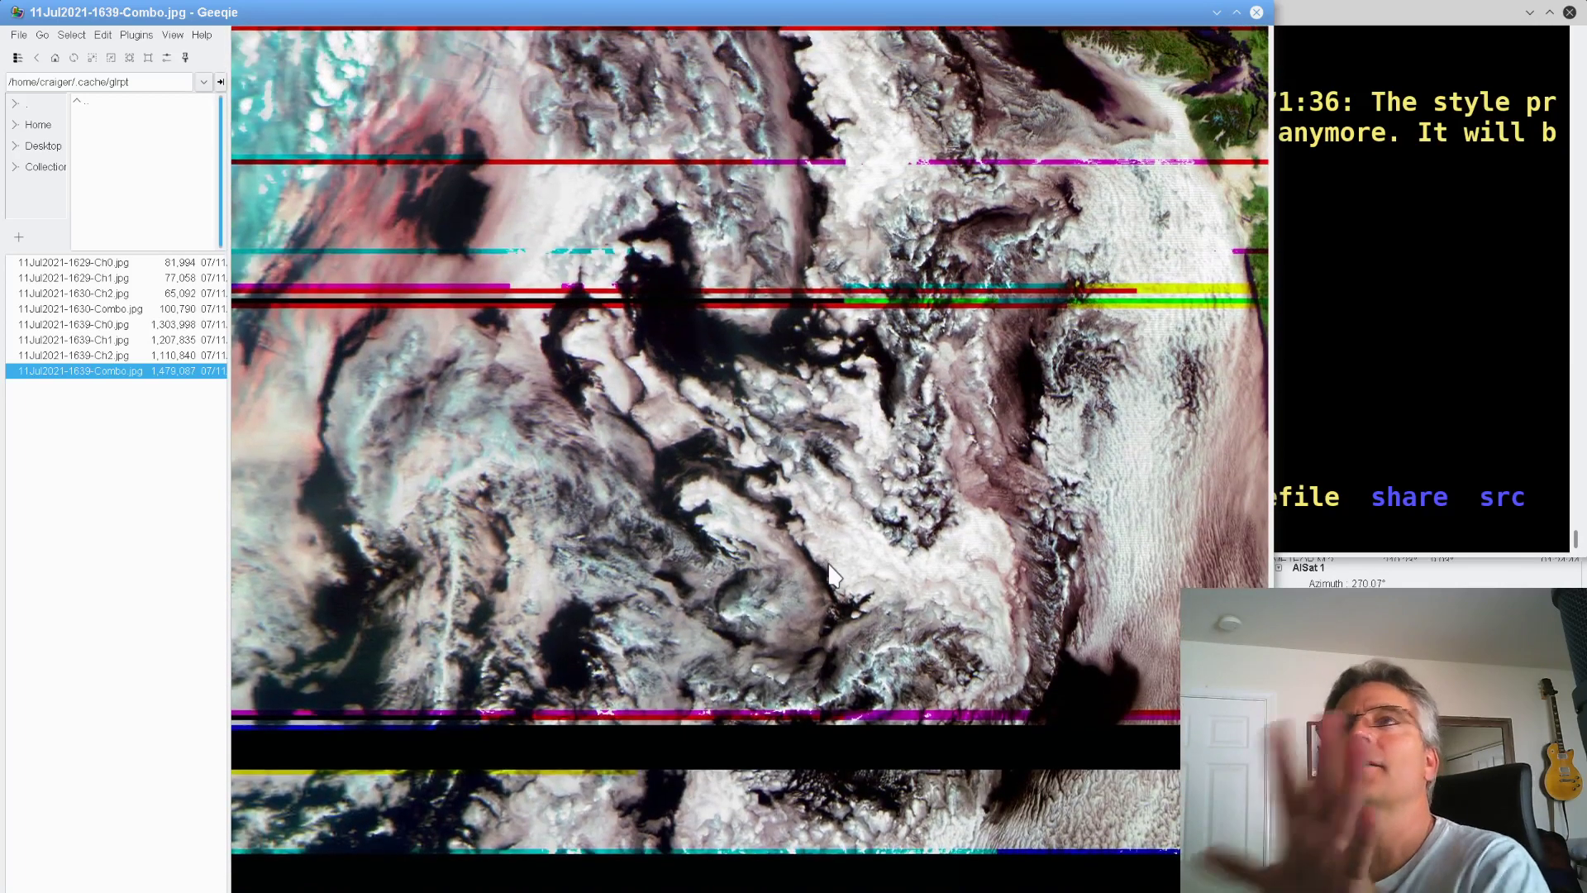
scroll(950, 413, "right", 5)
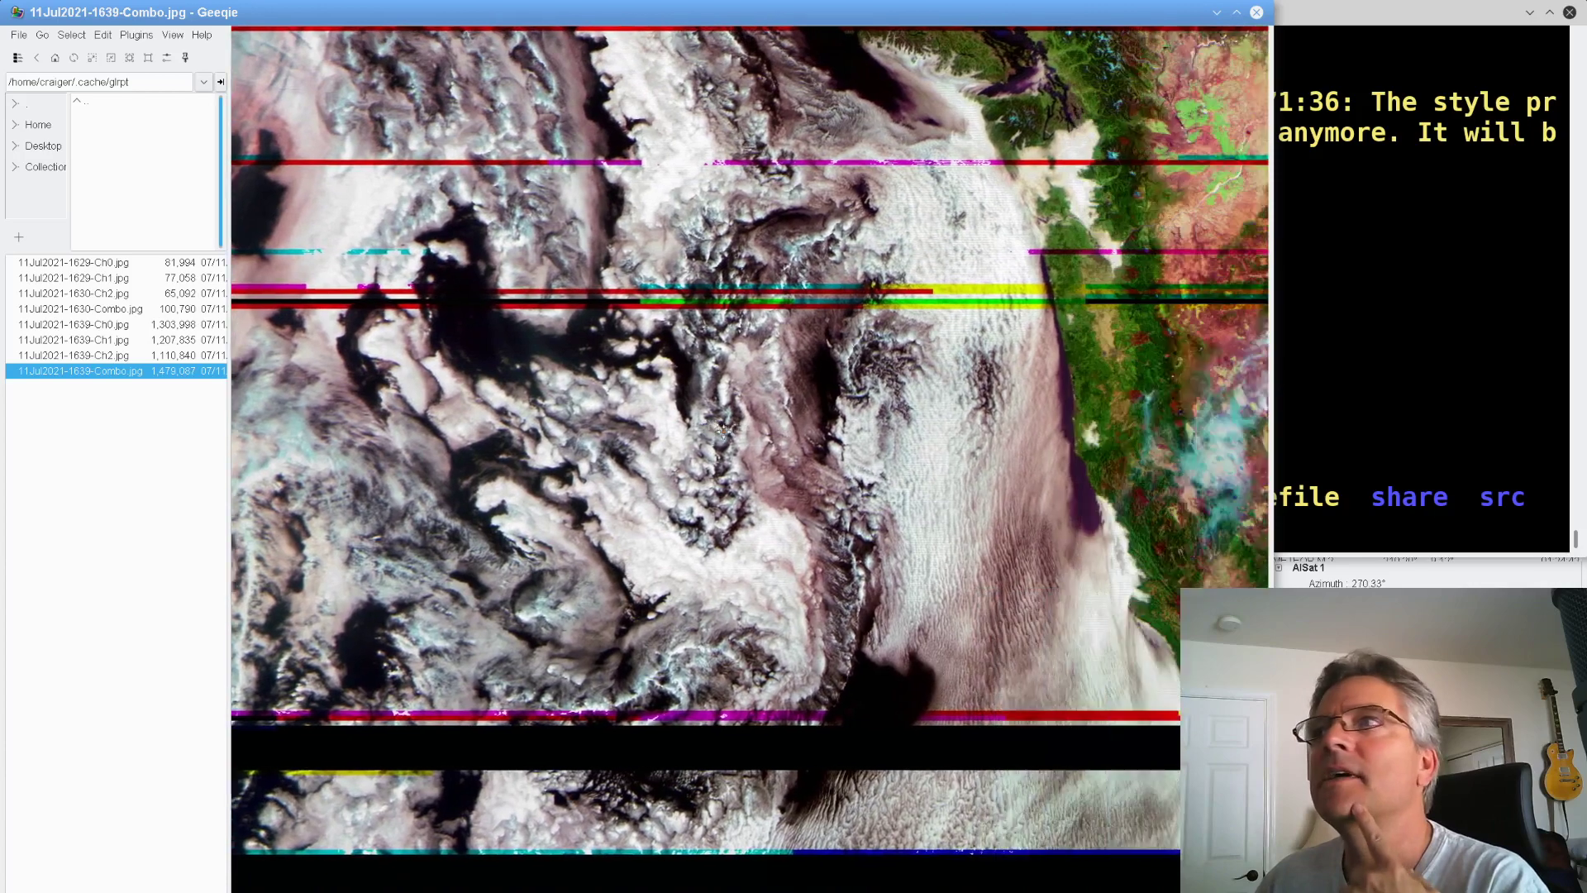
left_click_drag(949, 401, 601, 314)
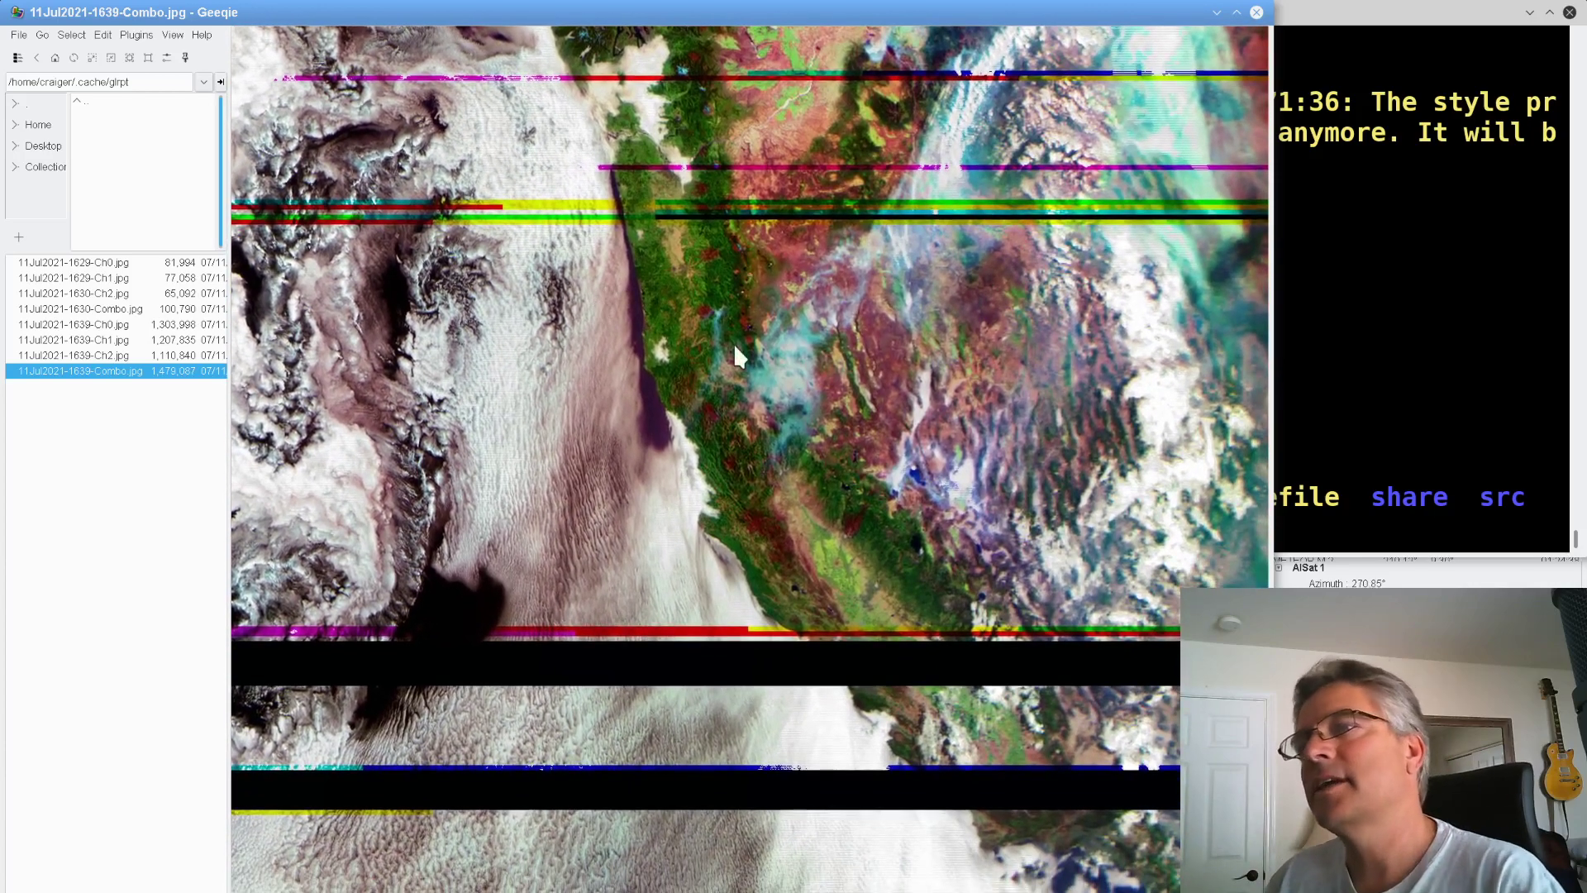
left_click_drag(997, 449, 965, 423)
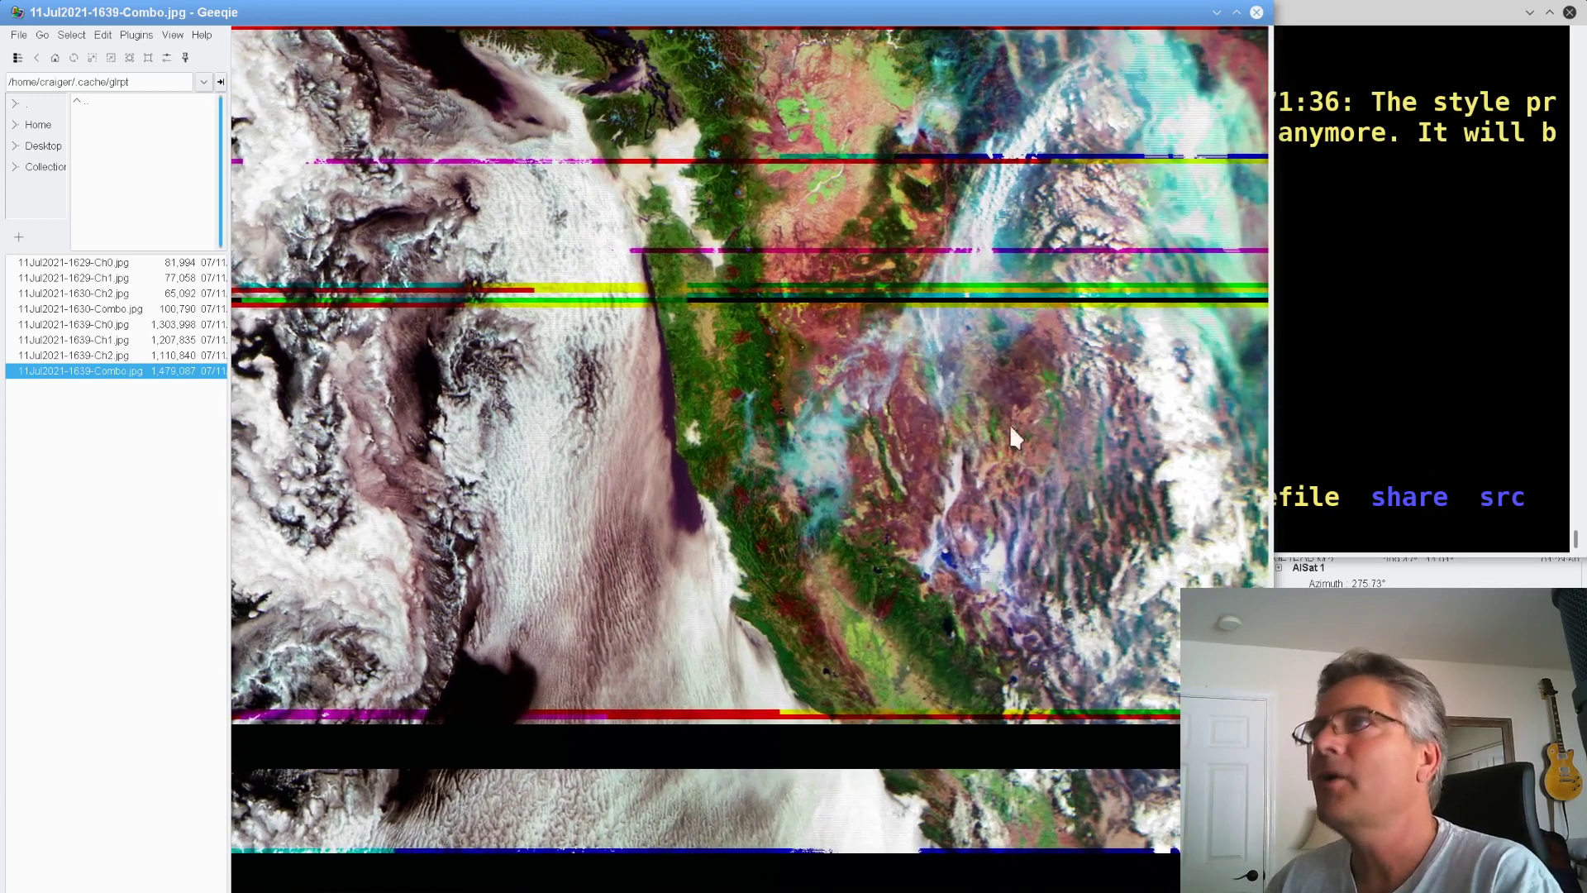
left_click(169, 355)
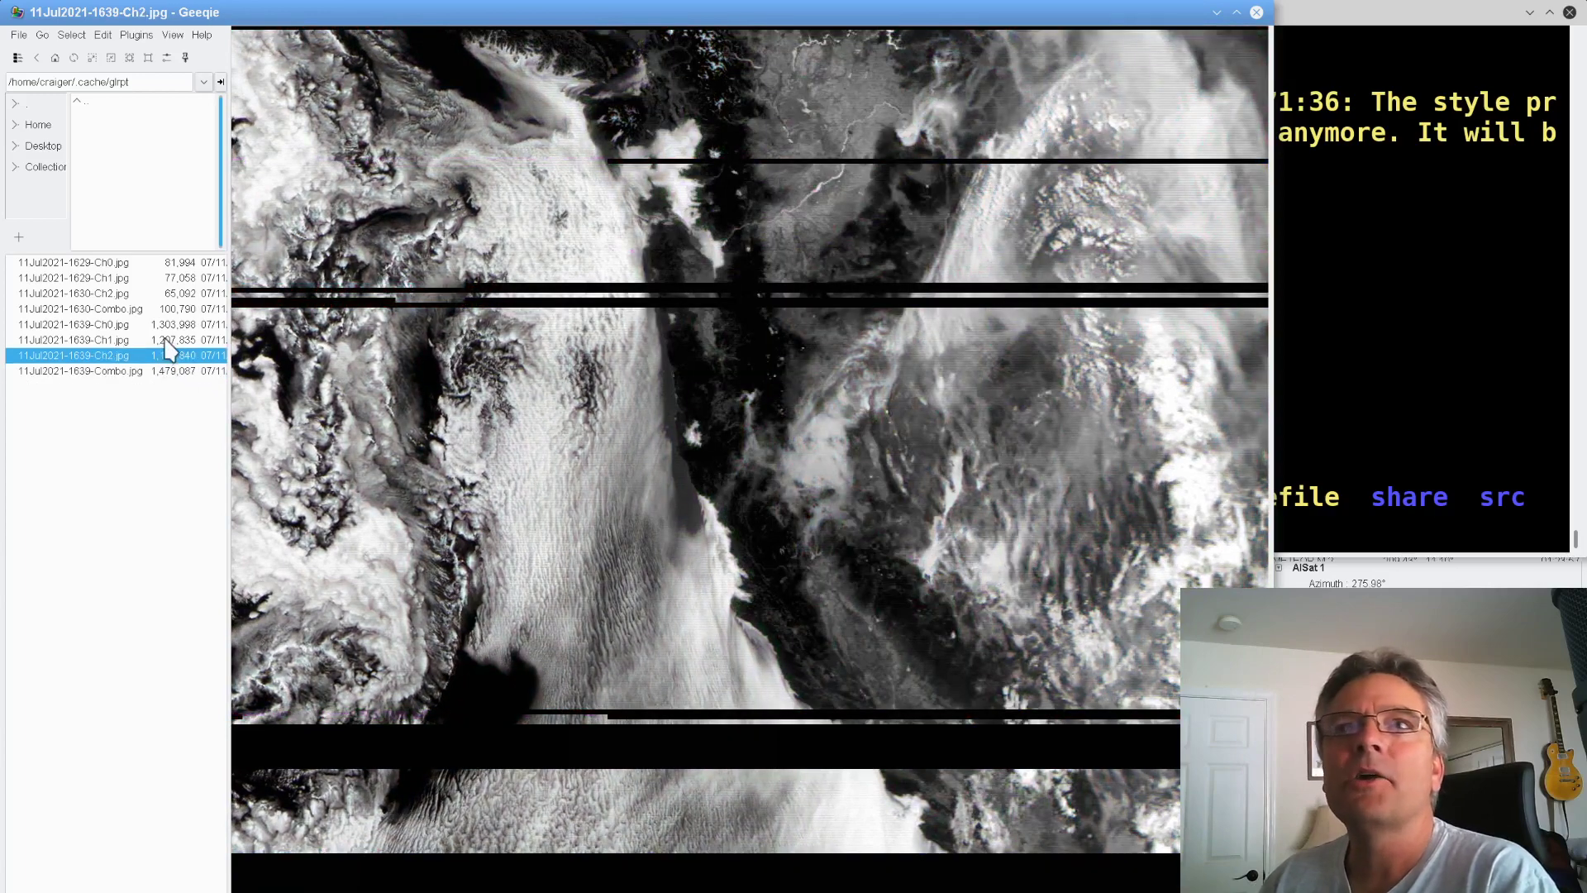
- Switch to 11Jul2021-1639-Ch0.jpg, pan to its lower area, and close Geeqie
left_click(171, 339)
left_click(171, 324)
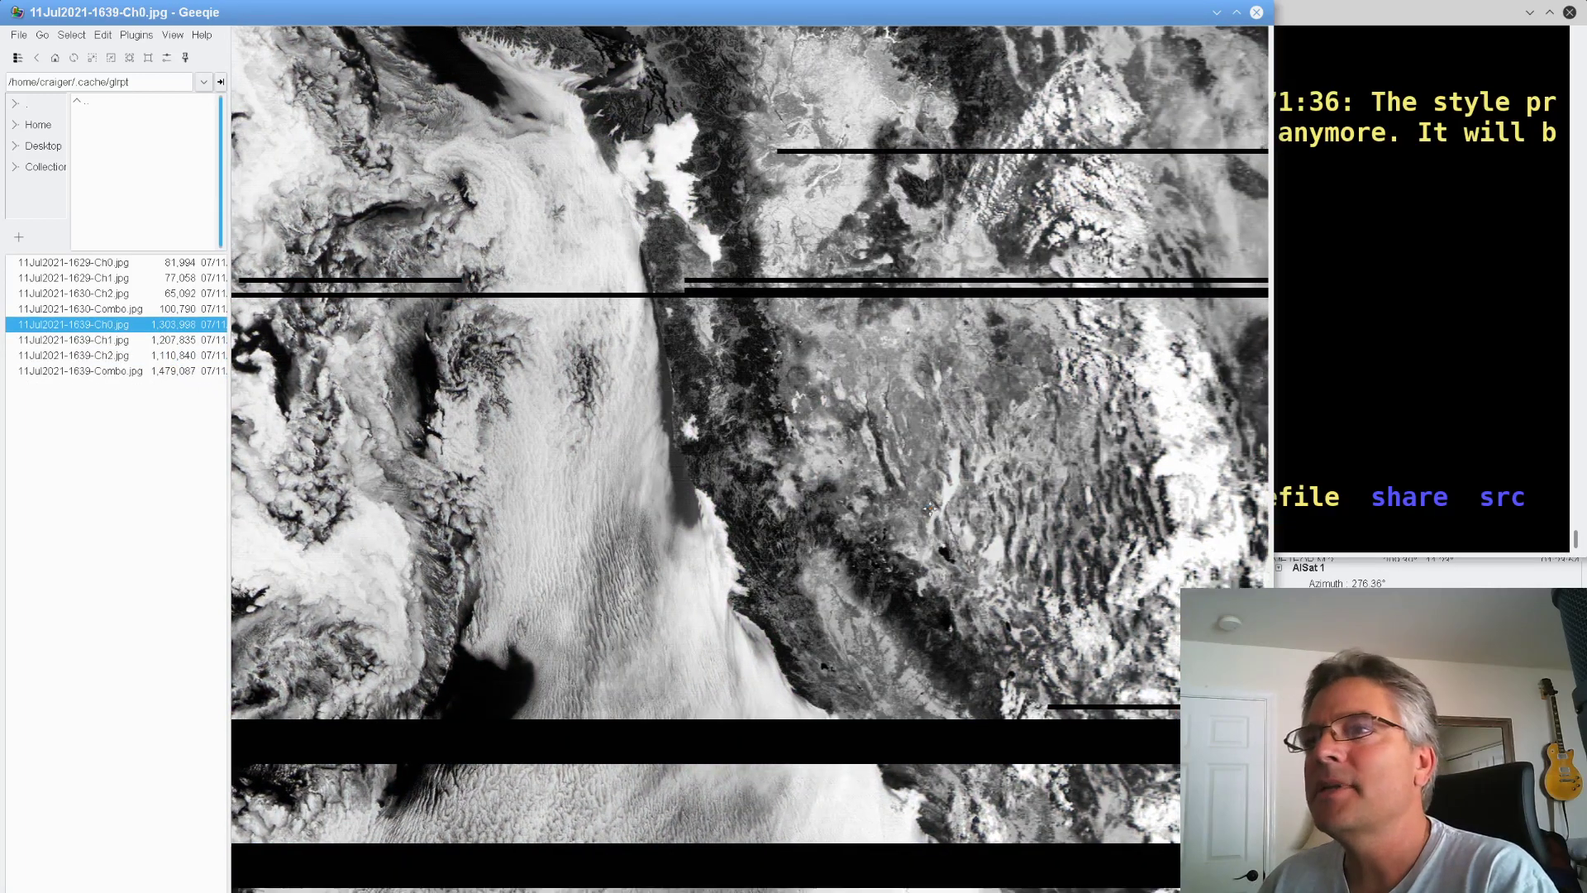
left_click_drag(879, 524, 846, 285)
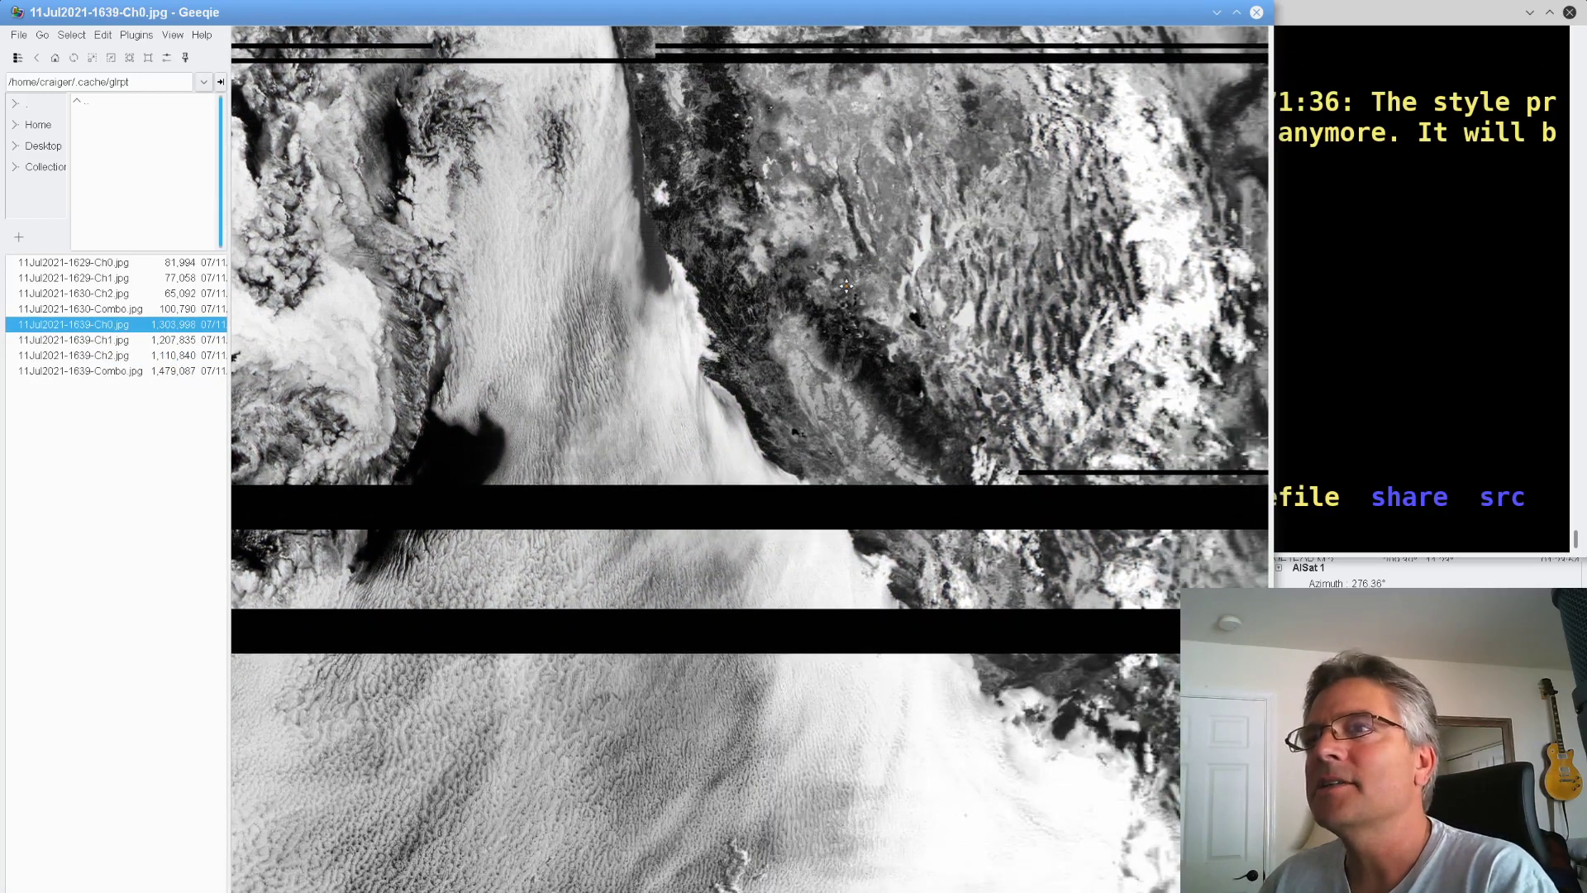
left_click(1256, 13)
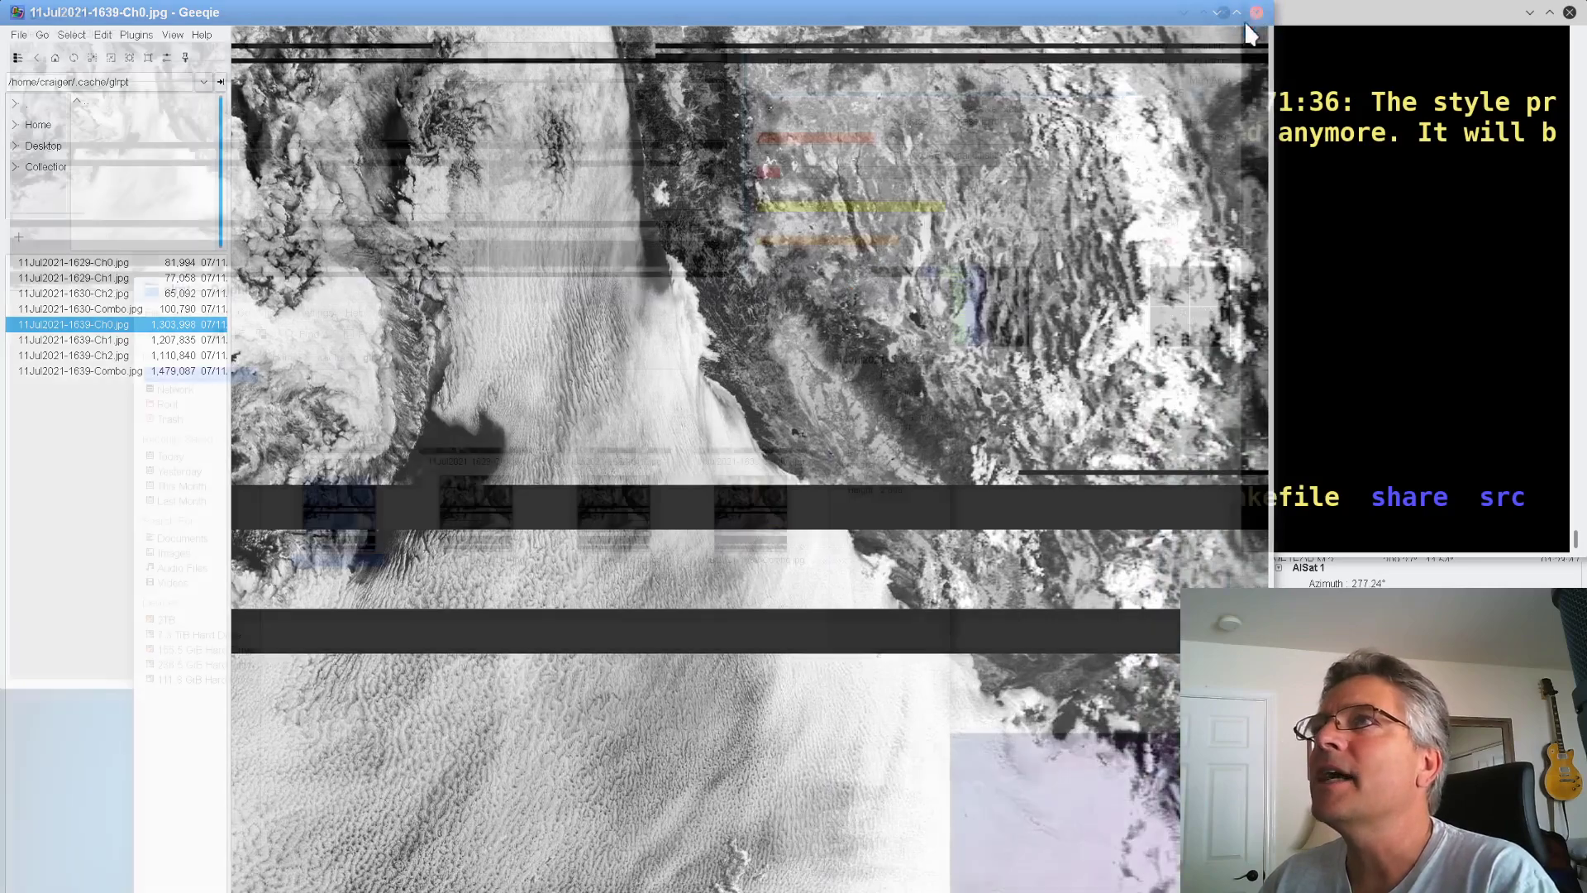
- Raise the glrpt decoder window above the file manager
left_click(496, 165)
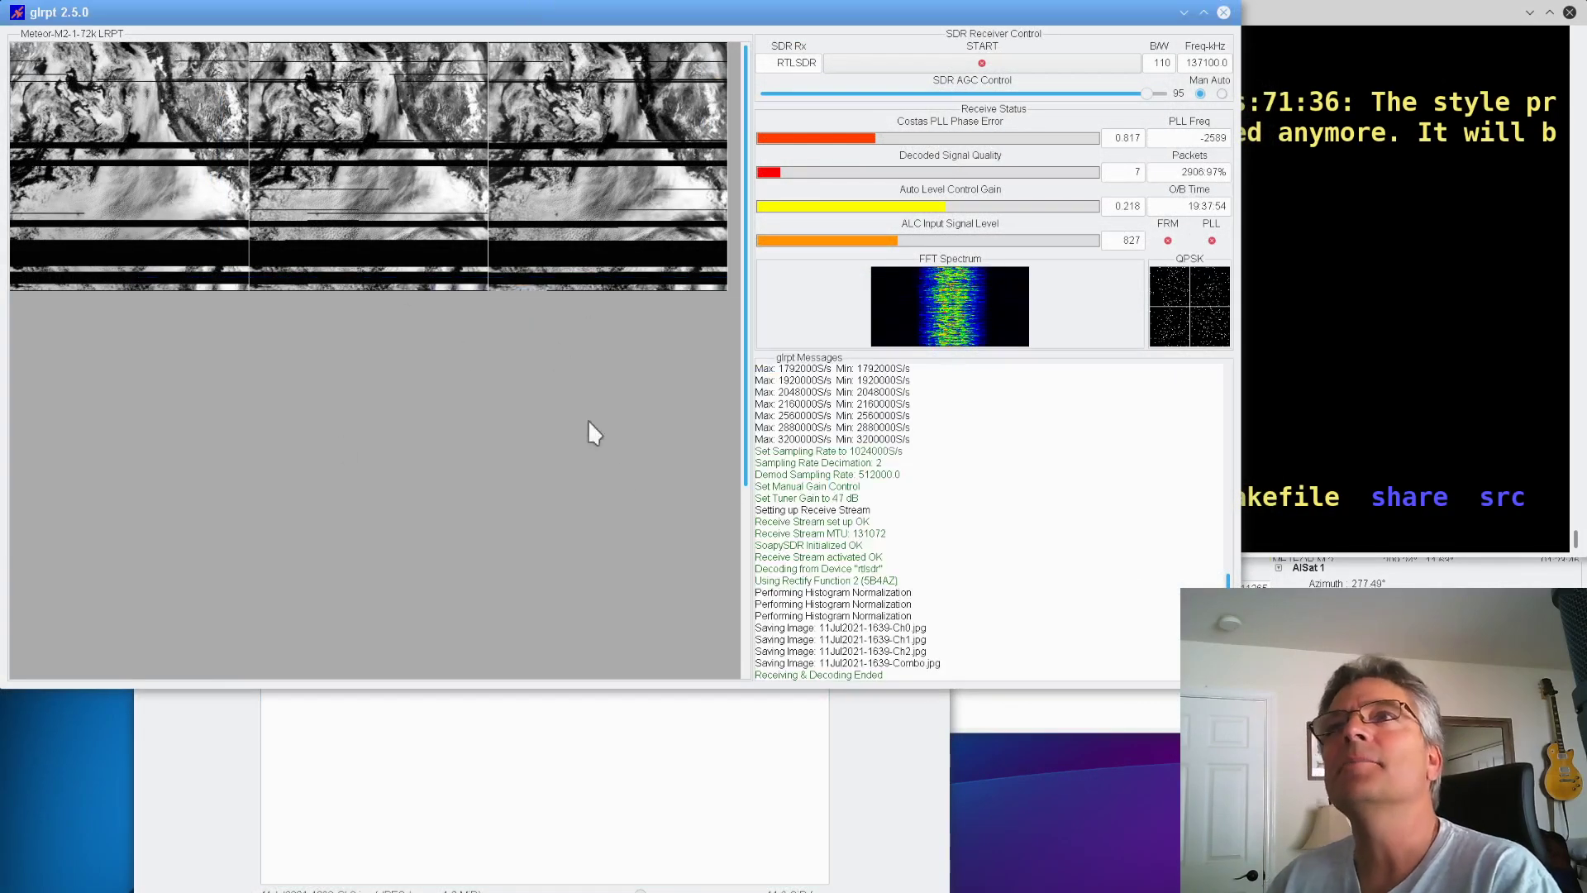